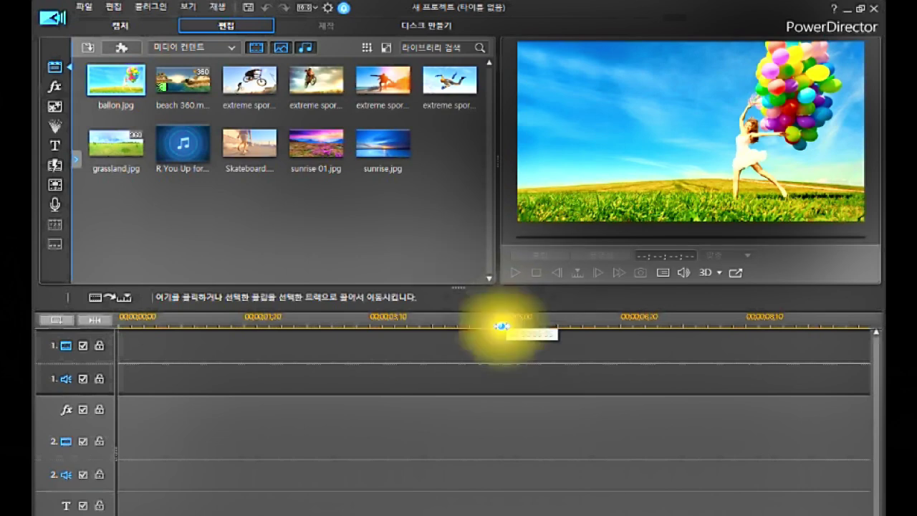
- Remove all the sample media from the media library
click(111, 77)
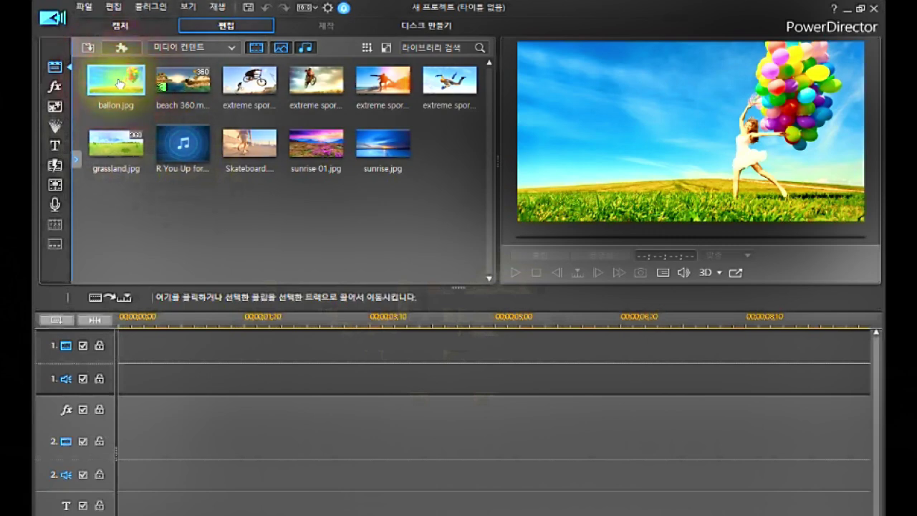
drag(118, 84, 123, 92)
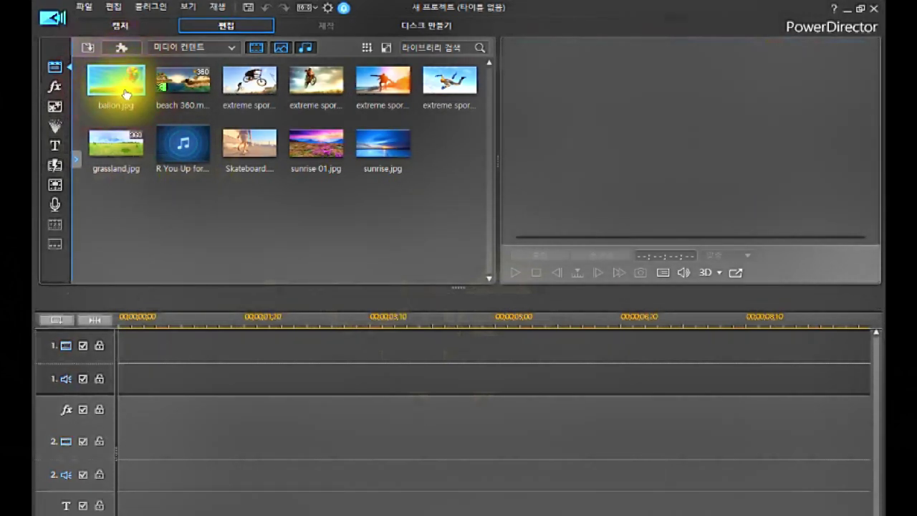
drag(126, 91, 127, 89)
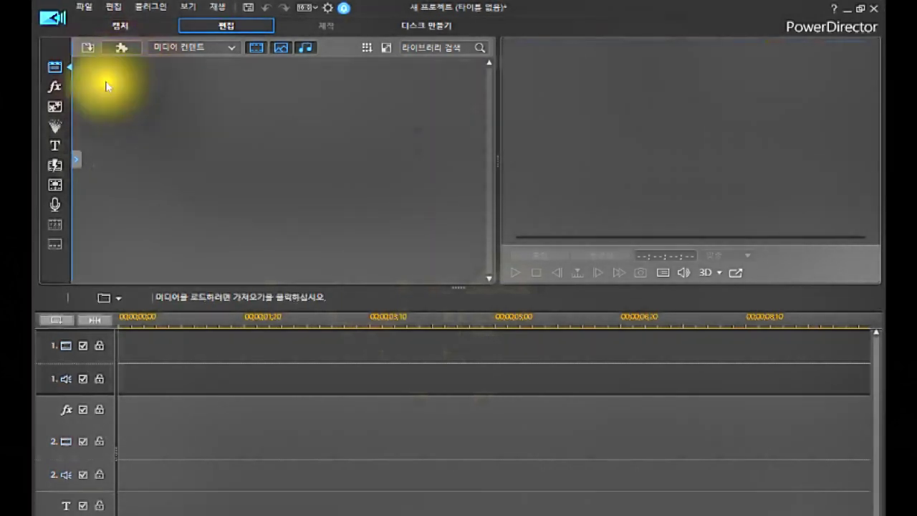
- Import the ten JPG photos, 001문경새재 through 010 제주 올레길, and 번지없는주막.mp3 into the media library
click(86, 47)
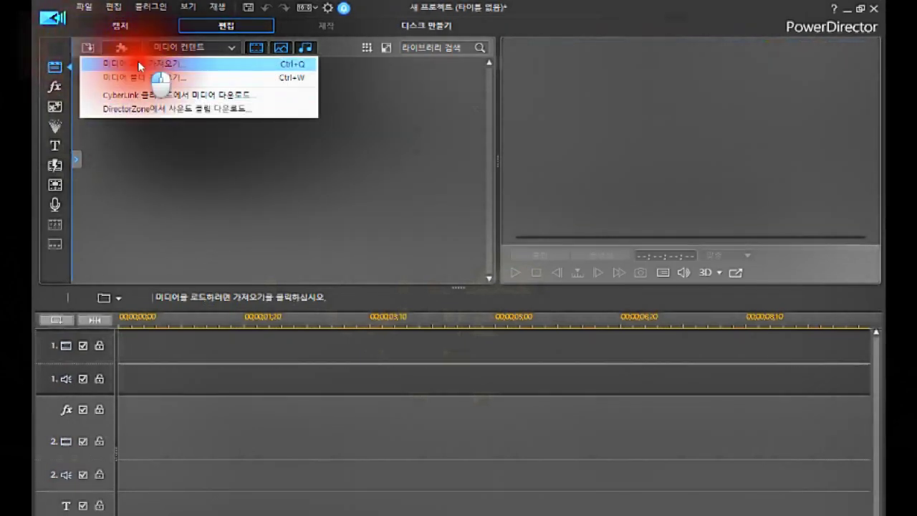
click(138, 64)
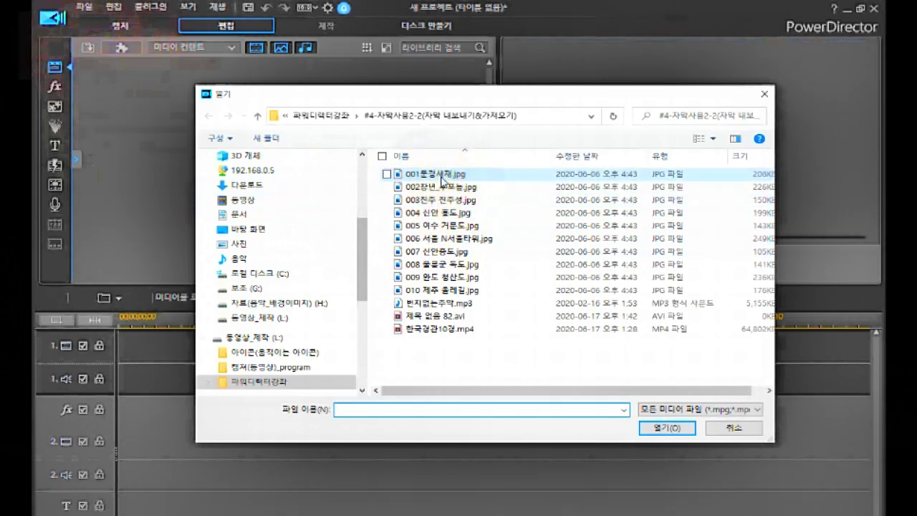
click(441, 176)
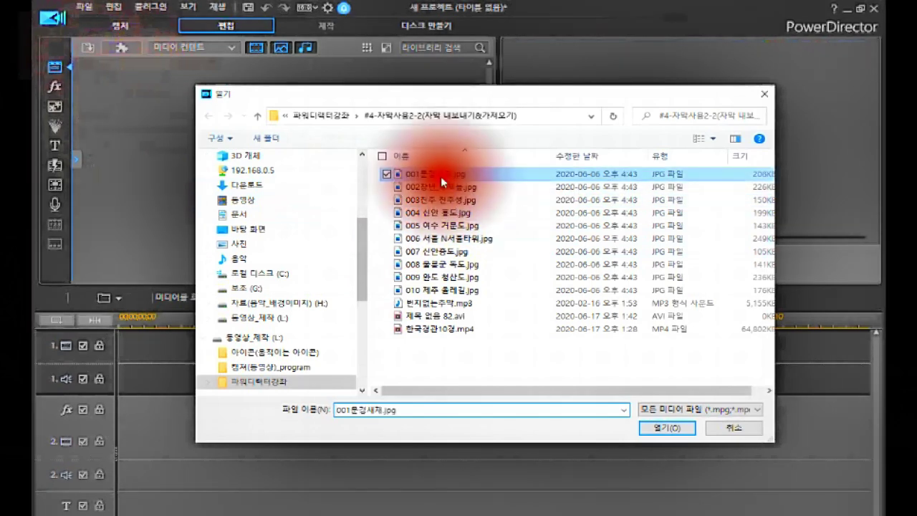
shift+click(446, 290)
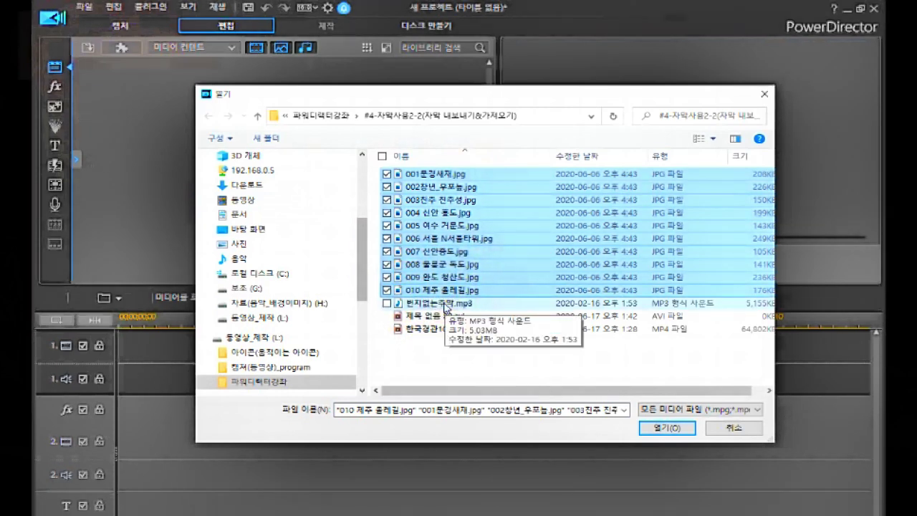
ctrl+click(443, 303)
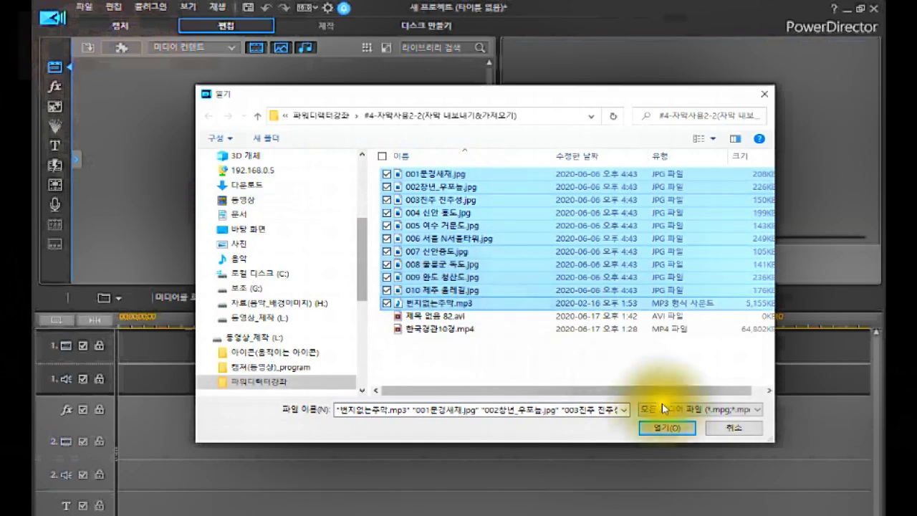
click(674, 425)
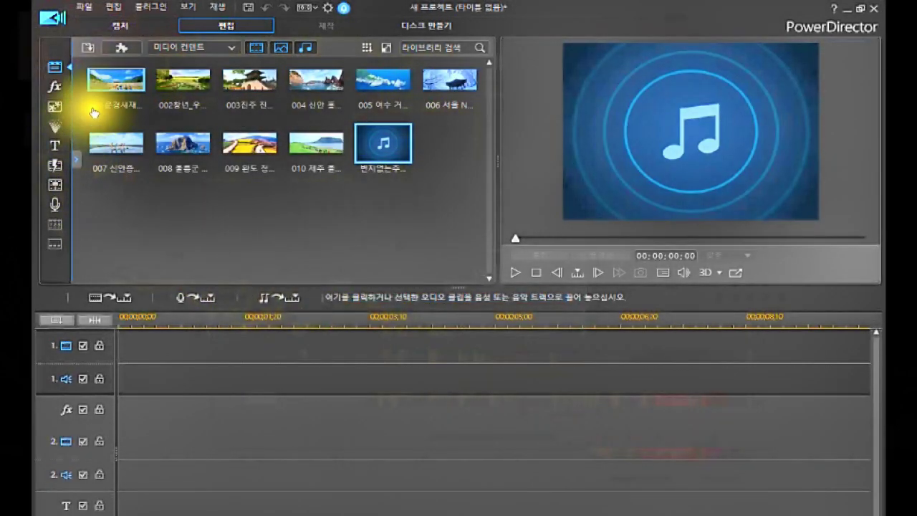
- Place all ten photos on video track 1 and the imported music on audio track 1, fitting the whole timeline in view
click(108, 85)
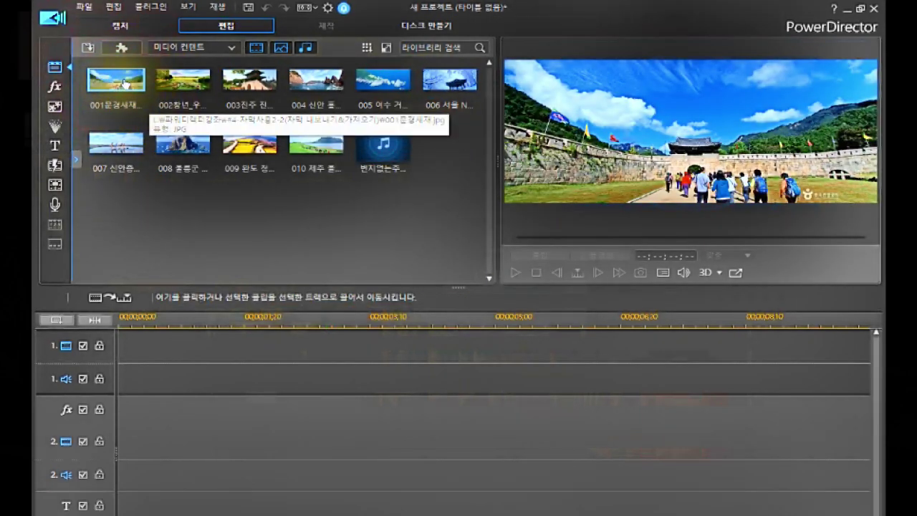
click(124, 83)
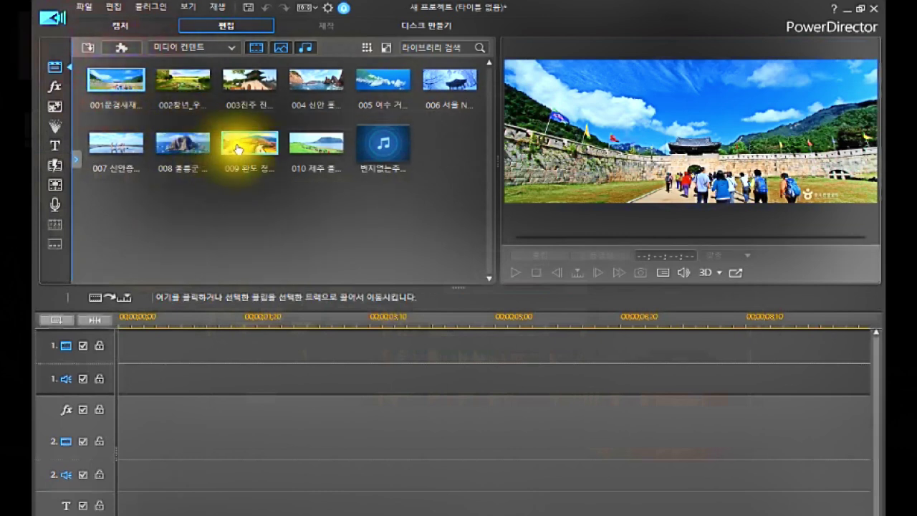
click(310, 150)
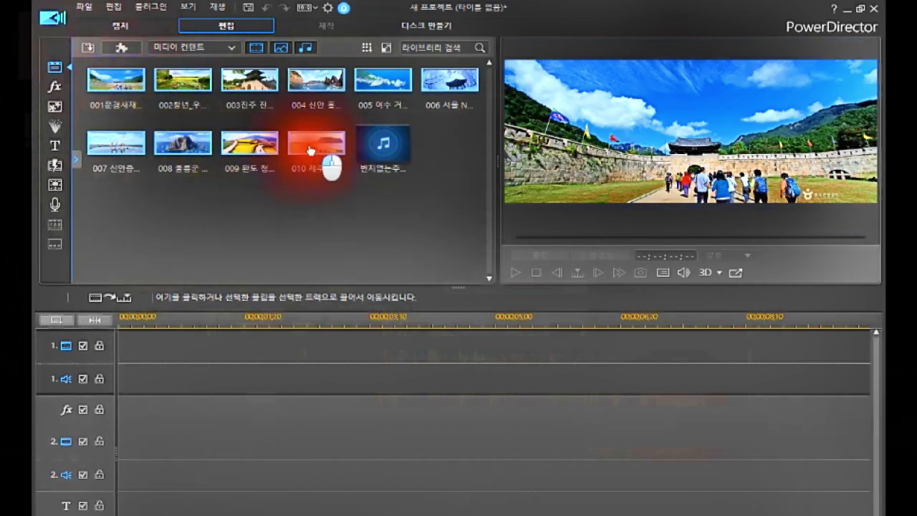
click(143, 154)
drag(143, 154, 109, 349)
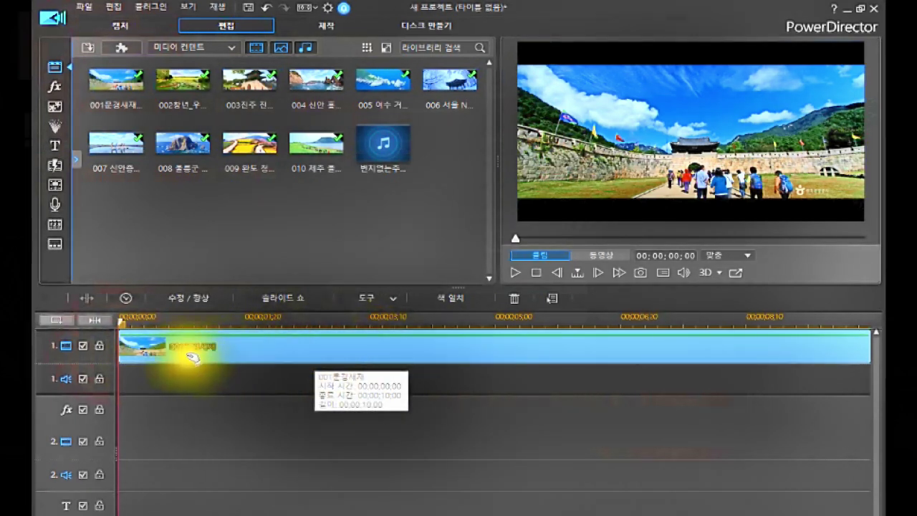
click(93, 321)
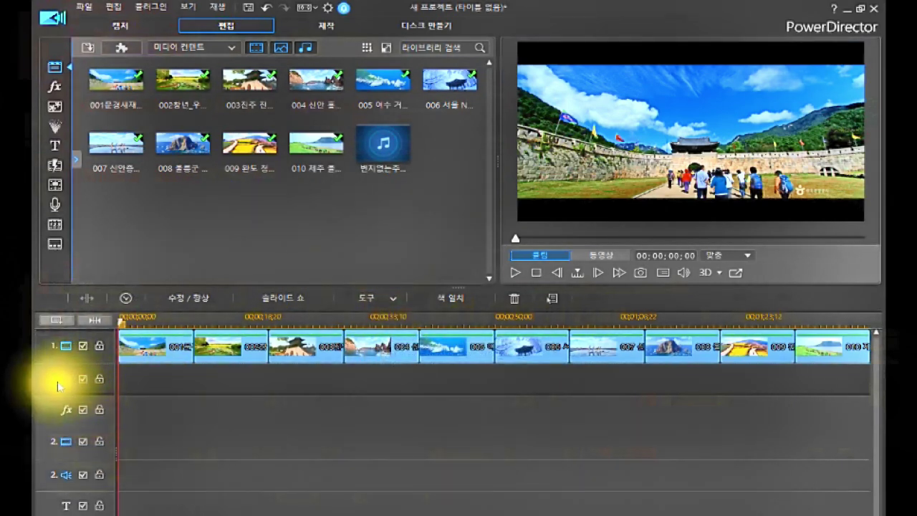
drag(382, 143, 153, 385)
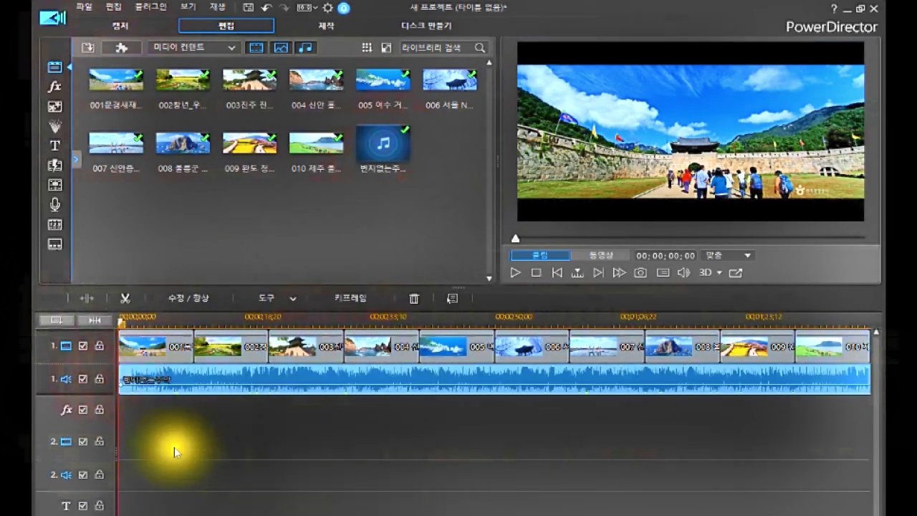
click(87, 320)
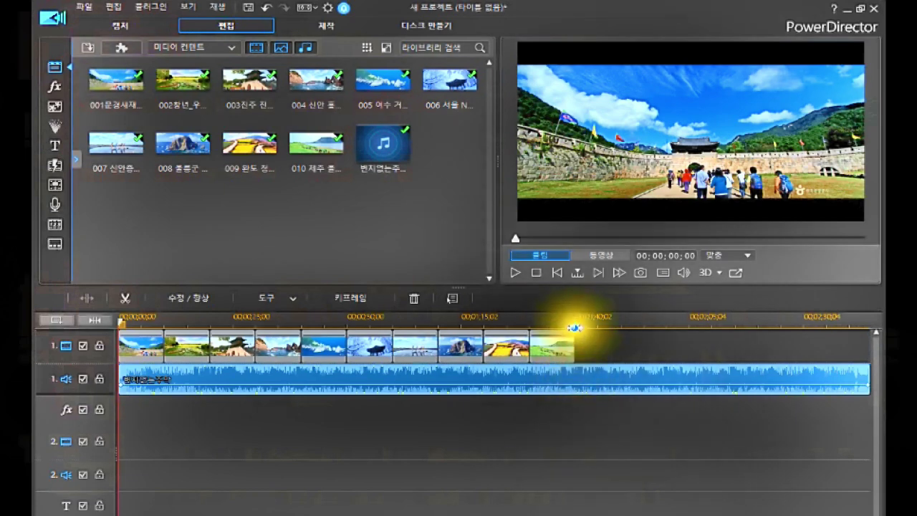
- Split the music clip at 00;01;39;22, where the last photo ends, and delete the section after the split
click(571, 322)
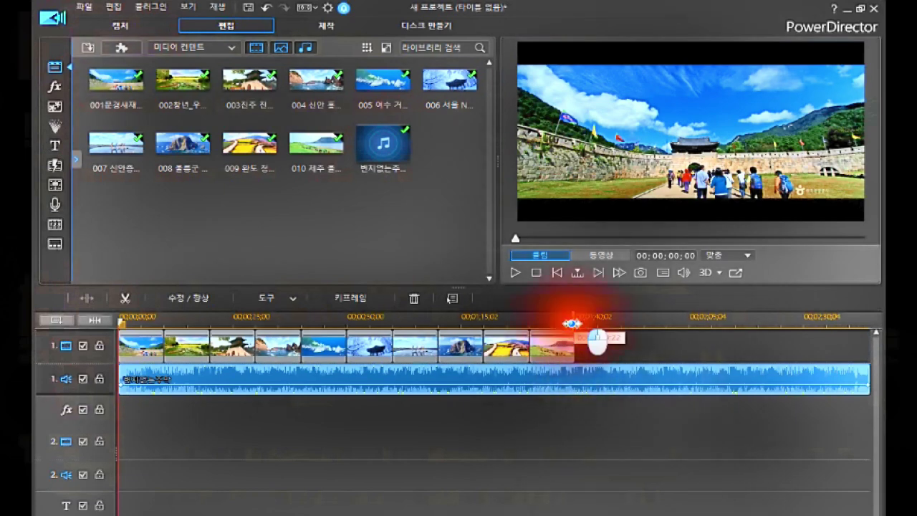
click(583, 373)
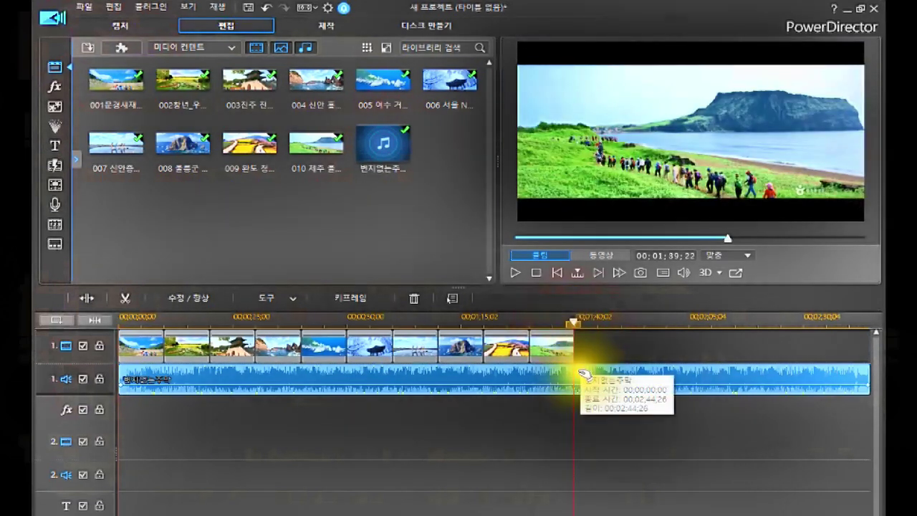
click(581, 373)
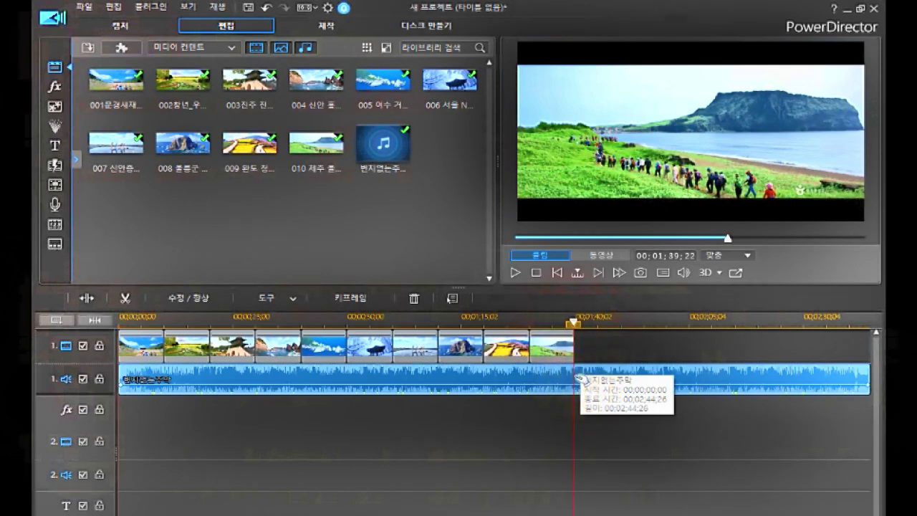
click(575, 323)
click(575, 323)
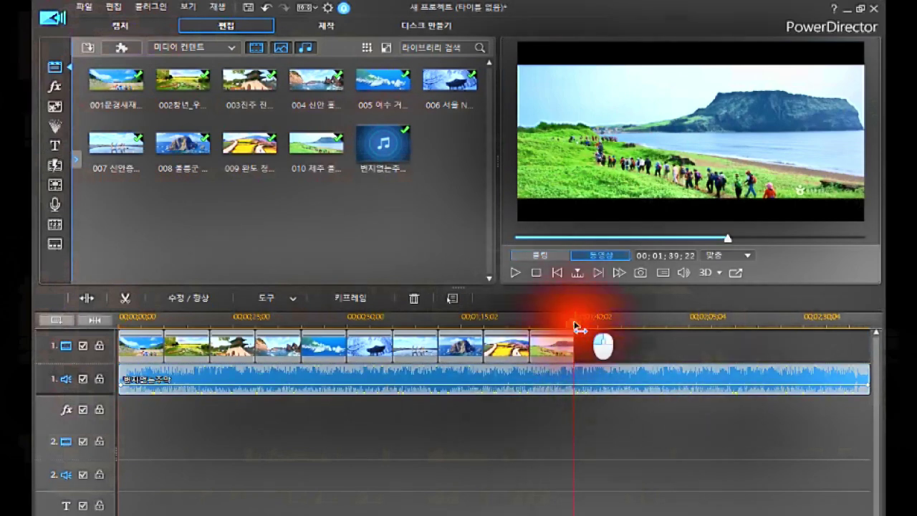
click(580, 376)
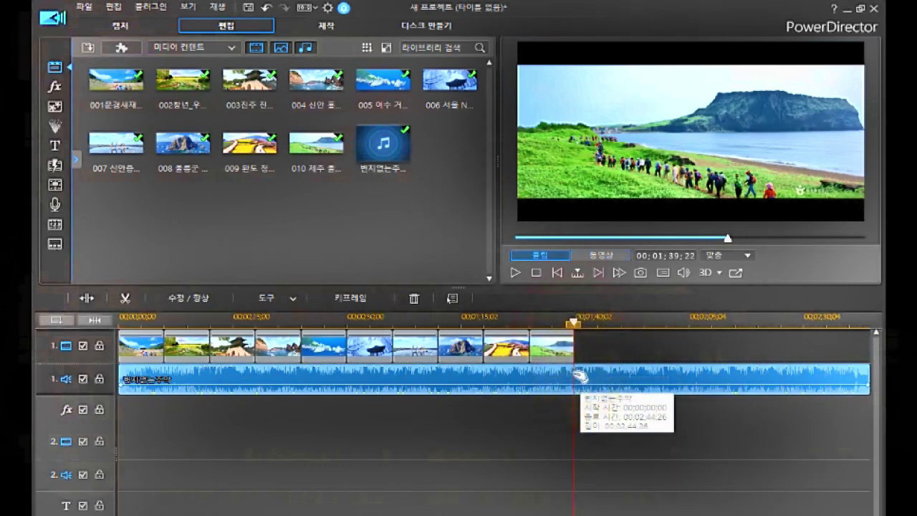
click(581, 374)
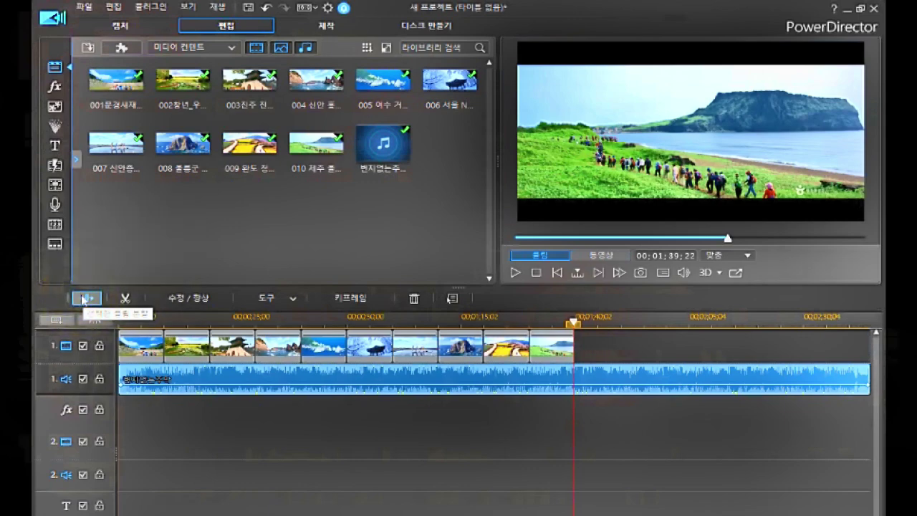
right_click(582, 379)
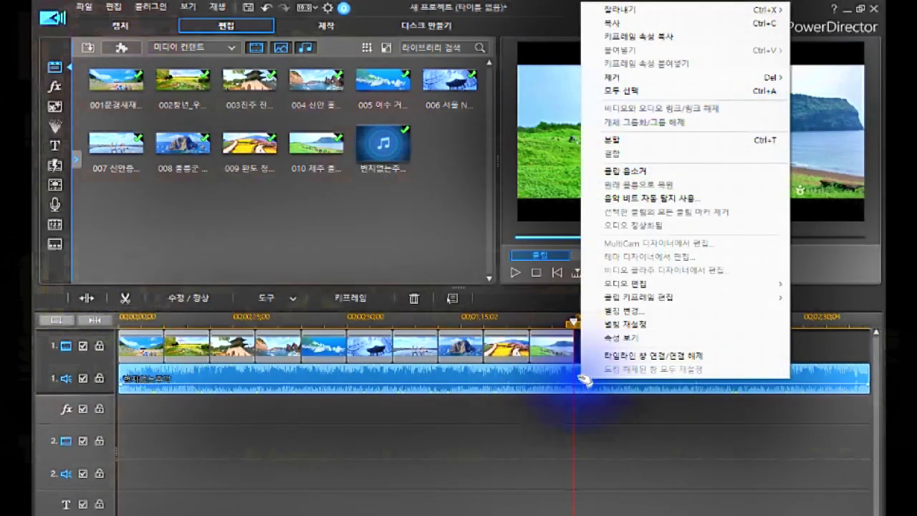
click(647, 143)
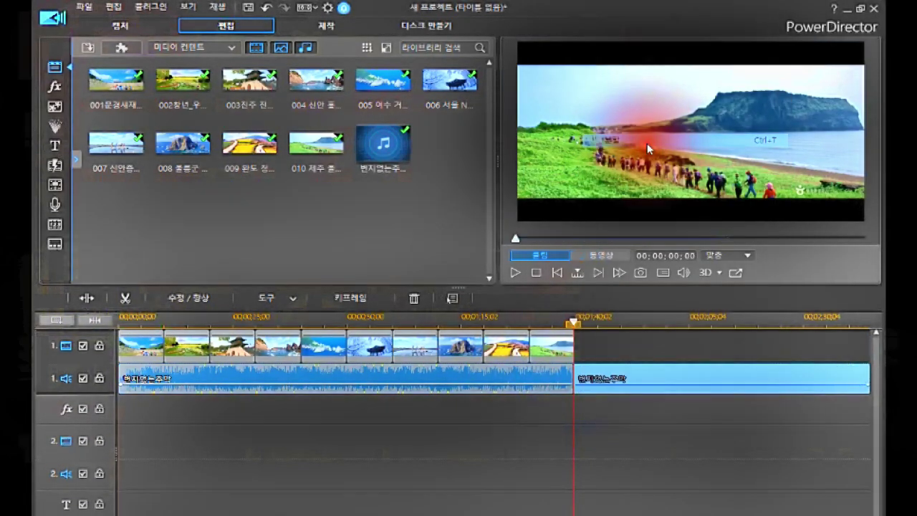
drag(594, 368, 684, 378)
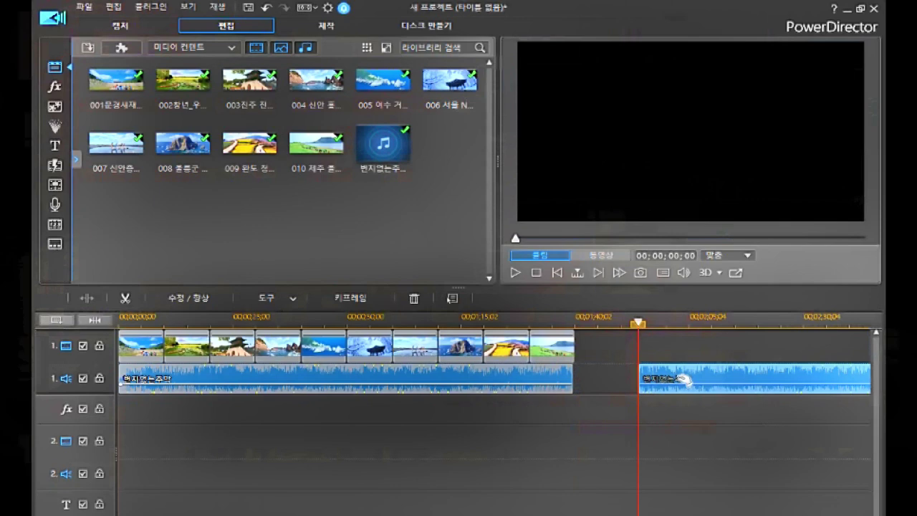
key(Delete)
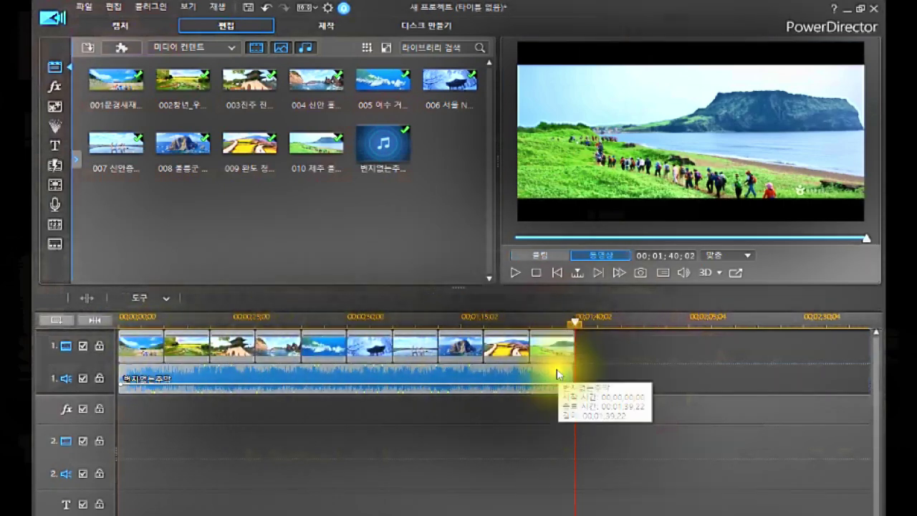
- Add a volume keyframe shortly before the end of the music clip on audio track 1
click(560, 387)
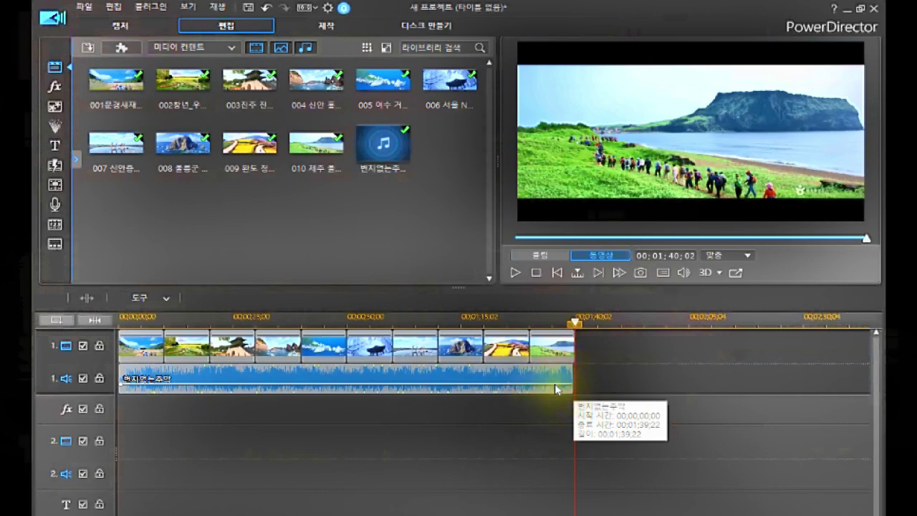
click(557, 387)
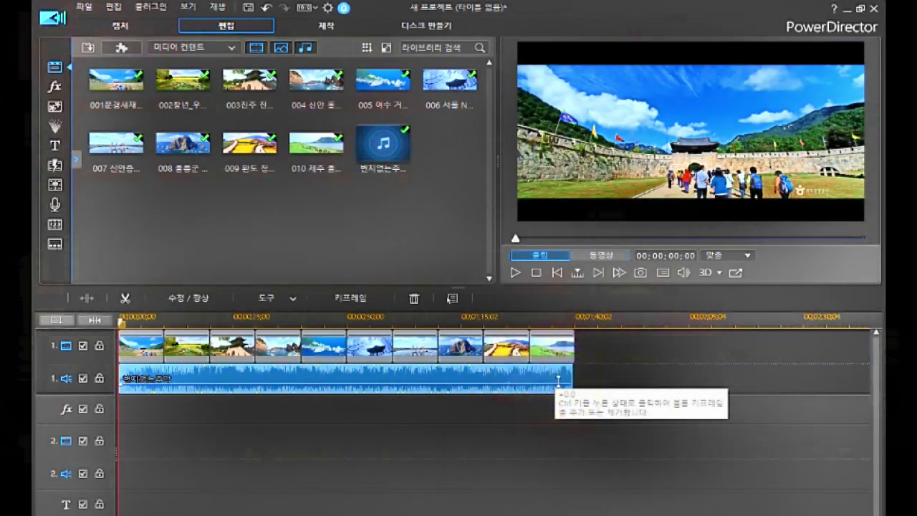
drag(558, 380, 560, 383)
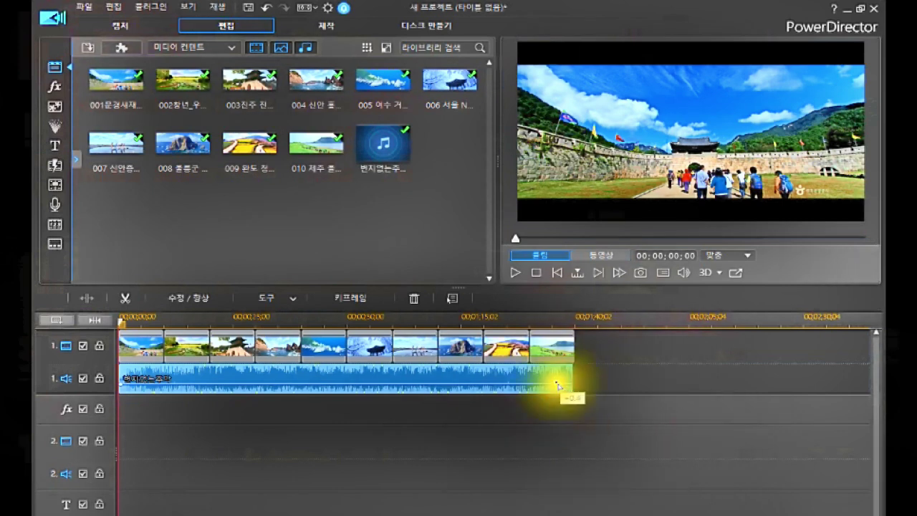
click(557, 384)
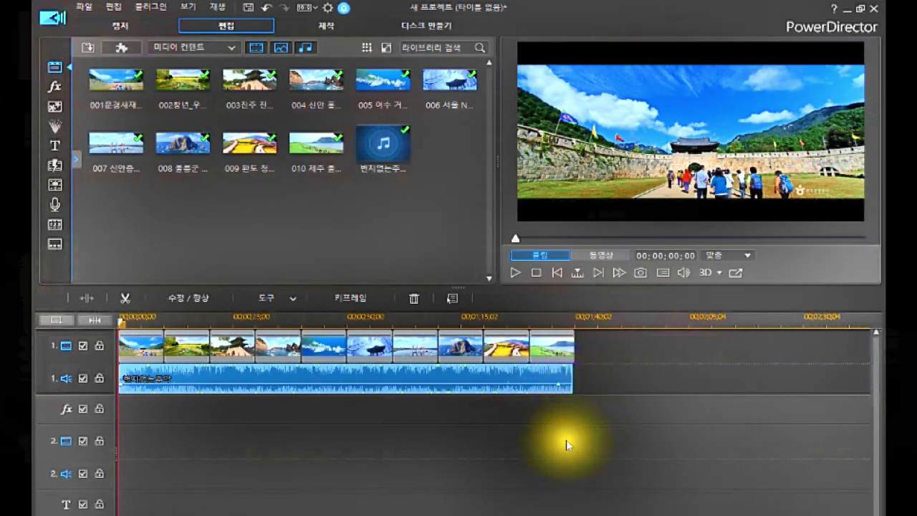
- Add a second volume keyframe at the very end of the music clip and lower it fully to create a fade-out
drag(571, 387, 570, 386)
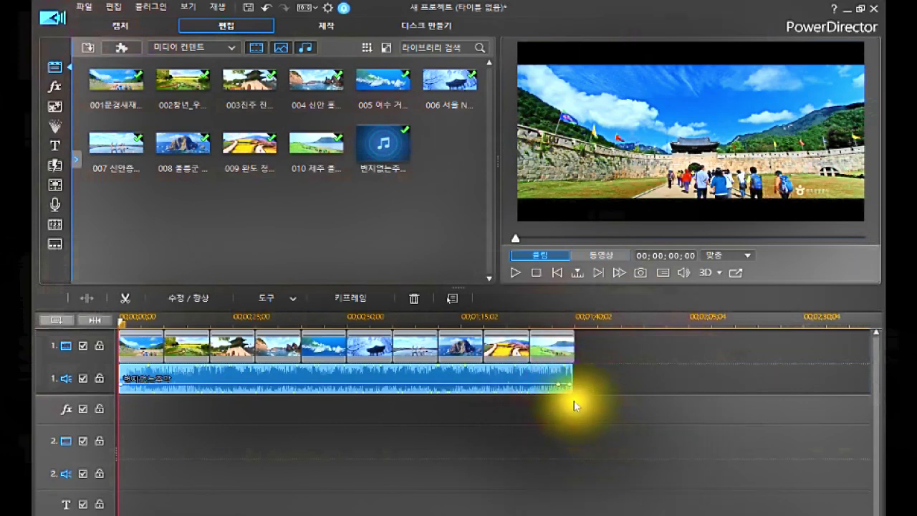
click(570, 387)
click(571, 387)
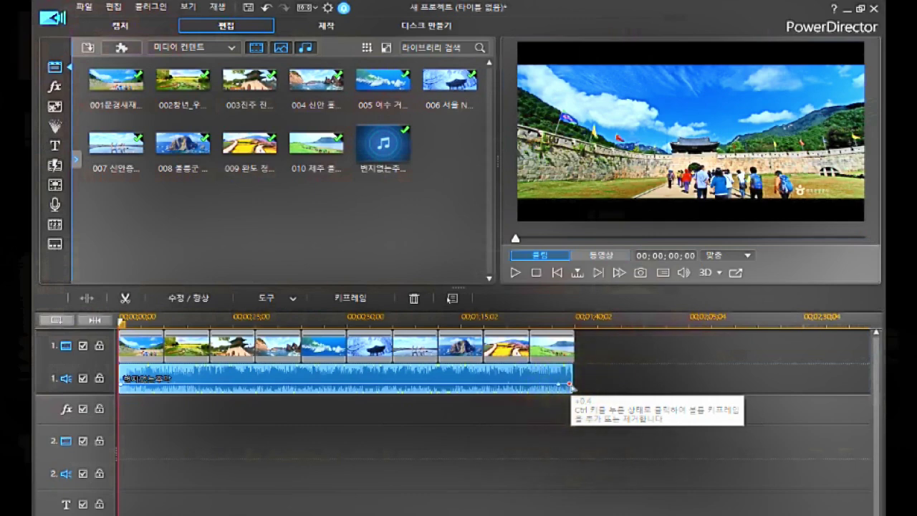
drag(571, 386, 612, 435)
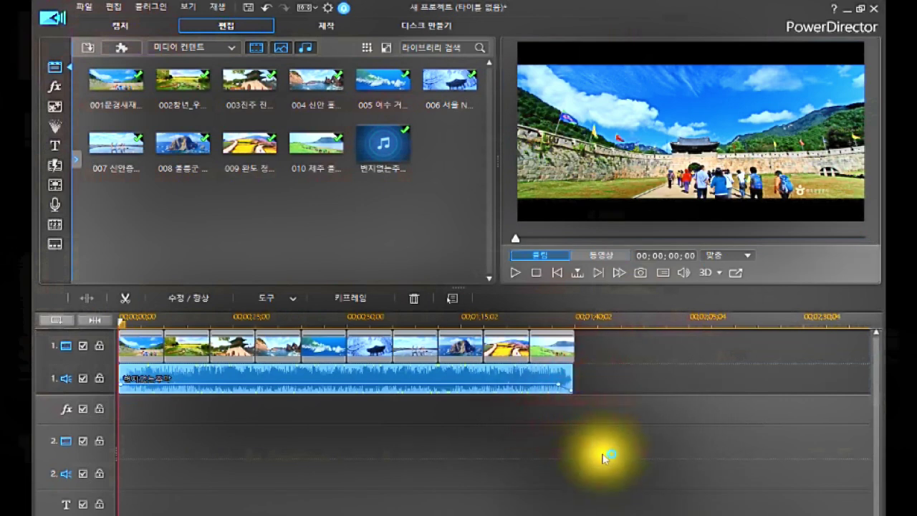
click(389, 485)
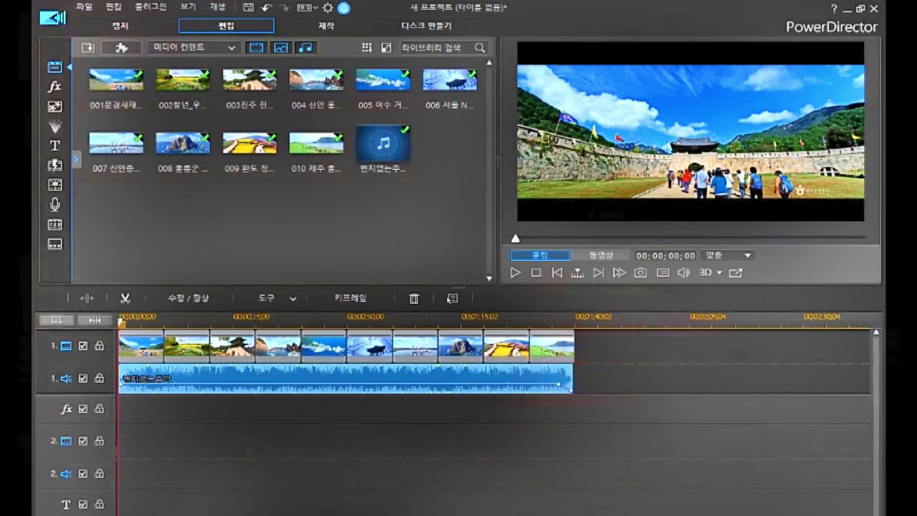
click(472, 484)
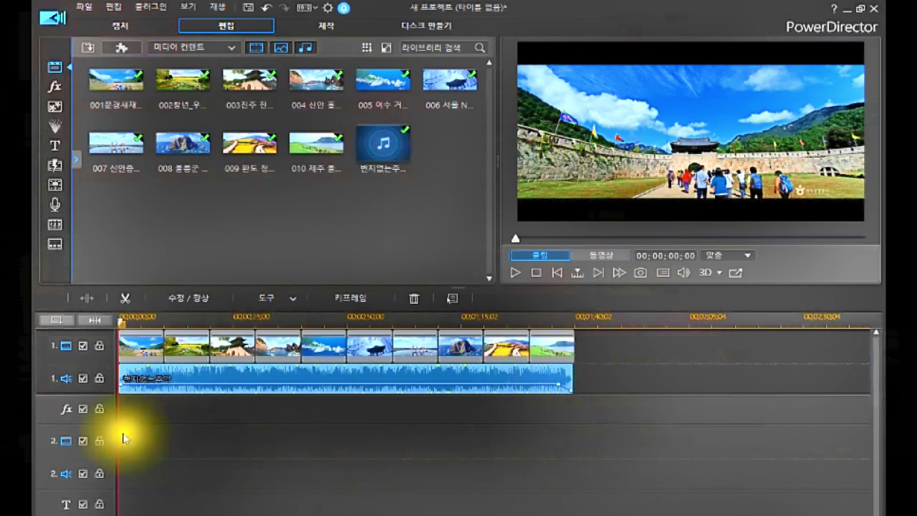
- Make video track 1 taller and enlarge the timeline scale until the first photo clips are wide enough to show their names
drag(107, 363, 111, 391)
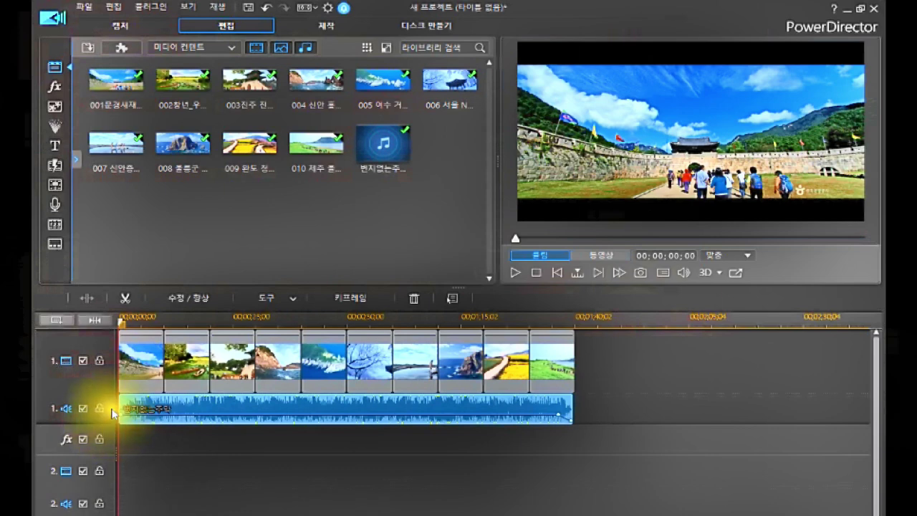
click(332, 319)
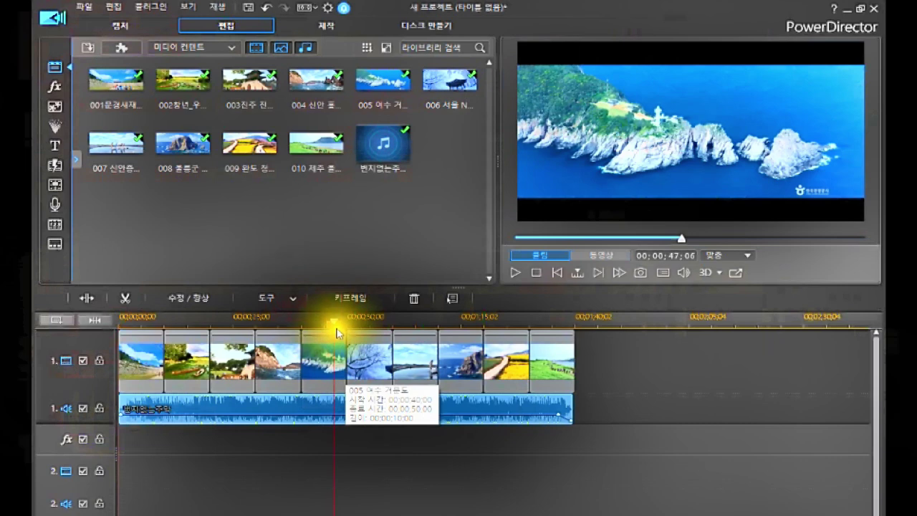
click(151, 319)
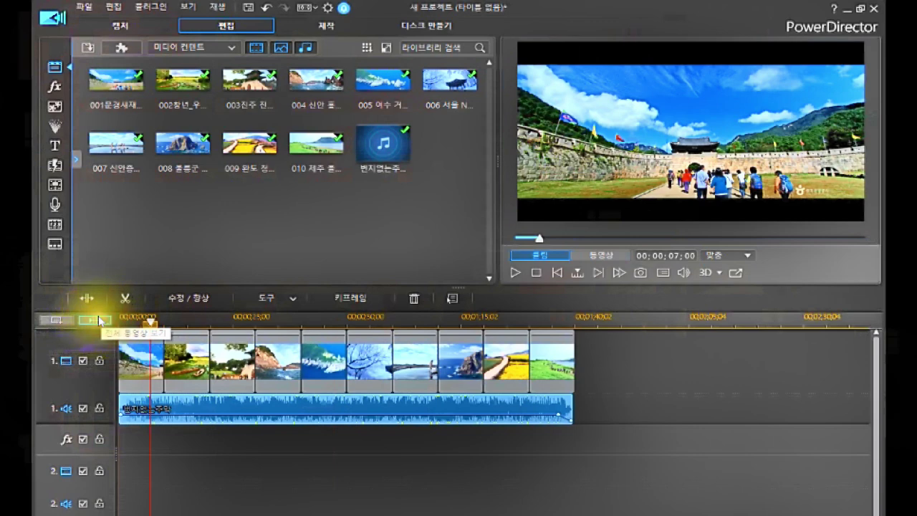
click(100, 319)
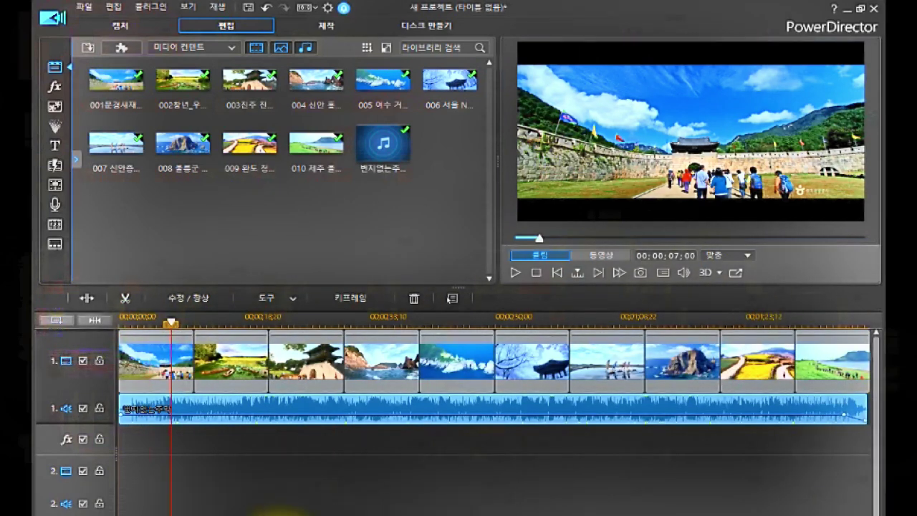
click(163, 332)
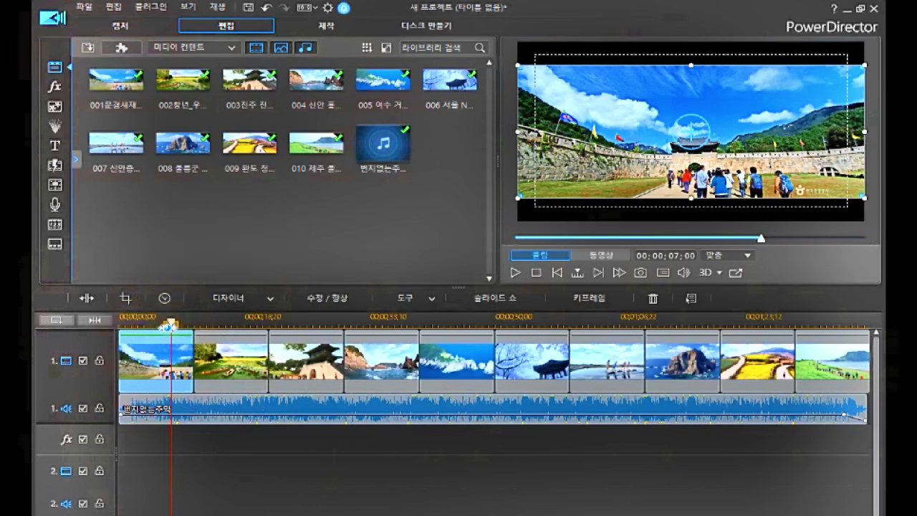
click(175, 331)
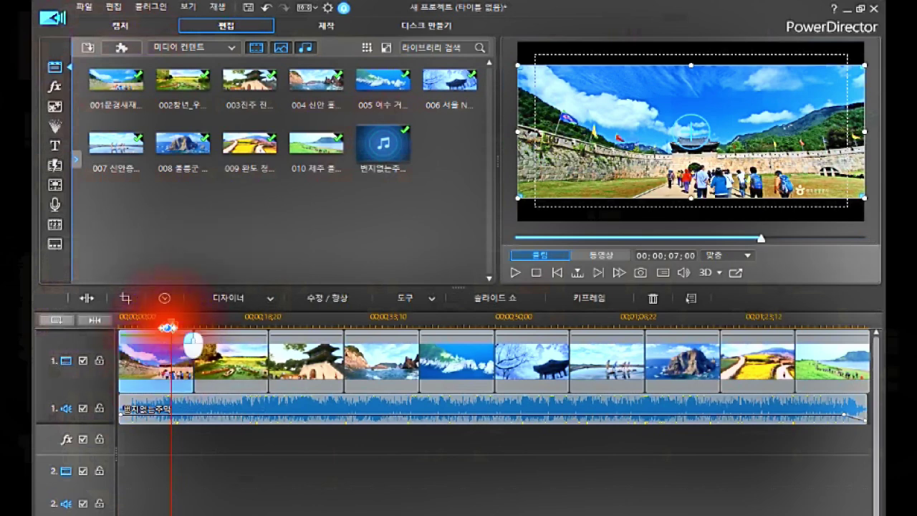
drag(167, 327, 240, 335)
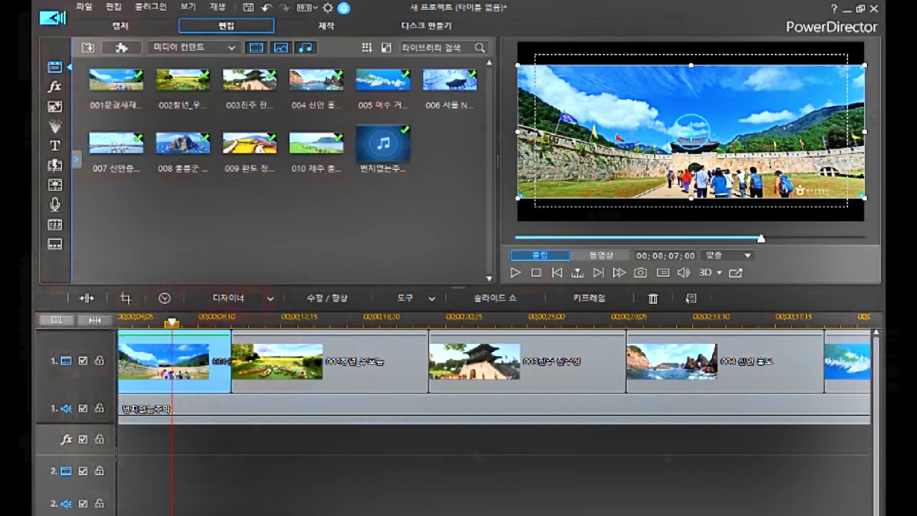
key(plus)
click(254, 368)
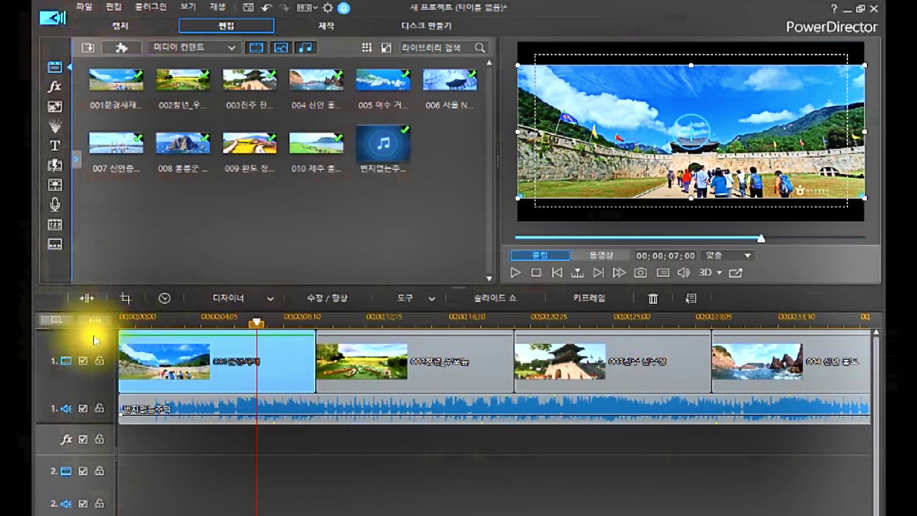
- Open the subtitle room and add a subtitle at 00;00;00;00 for the first photo
click(55, 245)
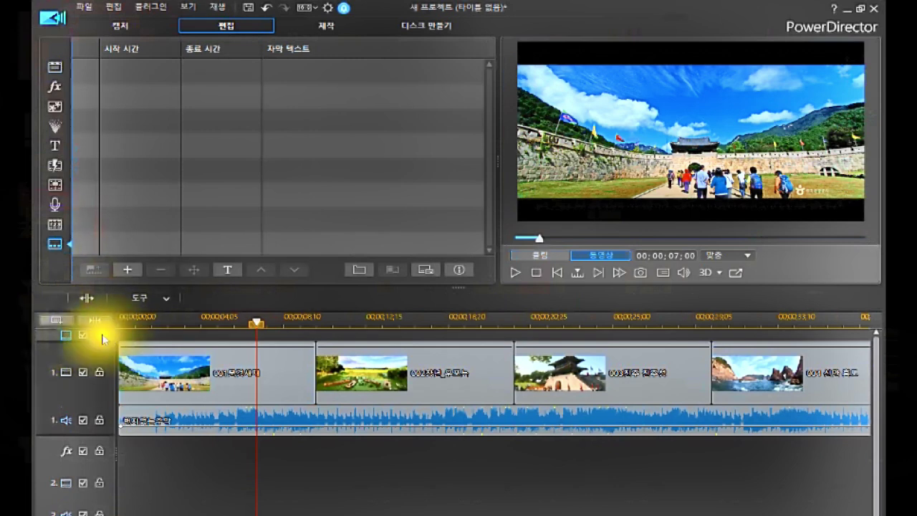
click(60, 338)
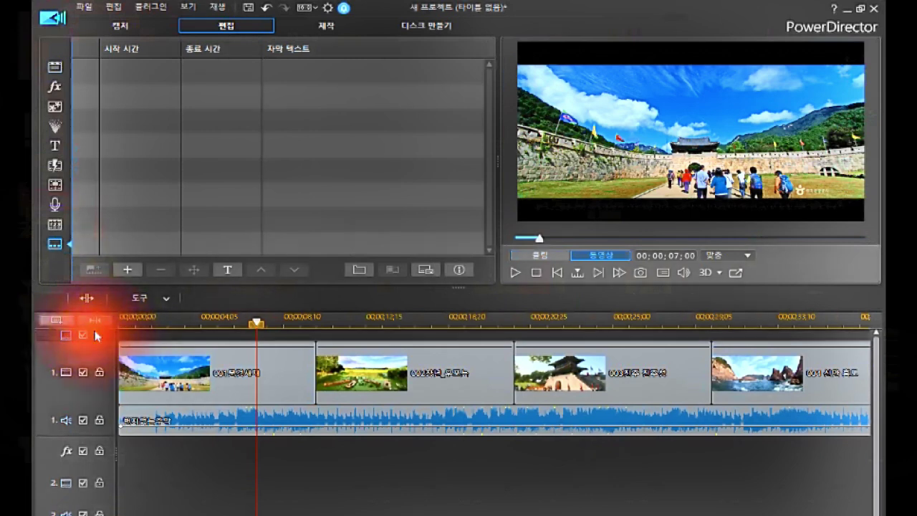
click(186, 337)
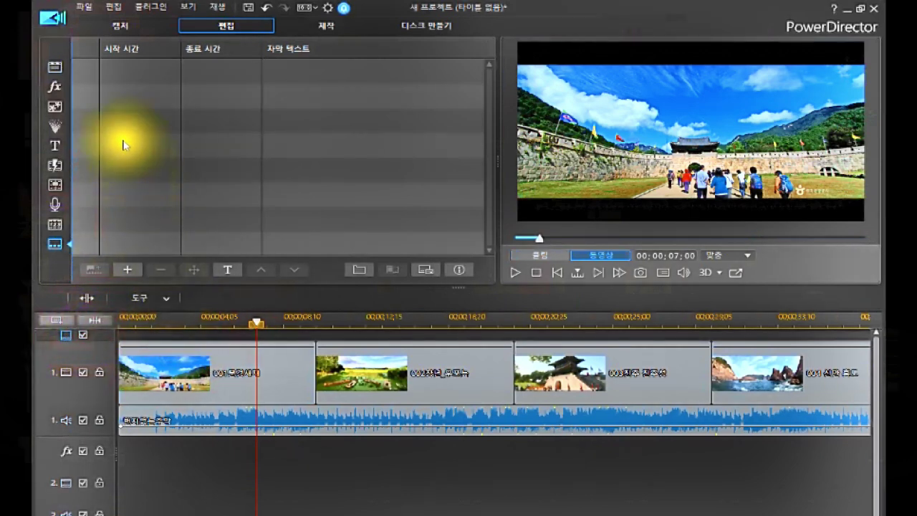
click(81, 68)
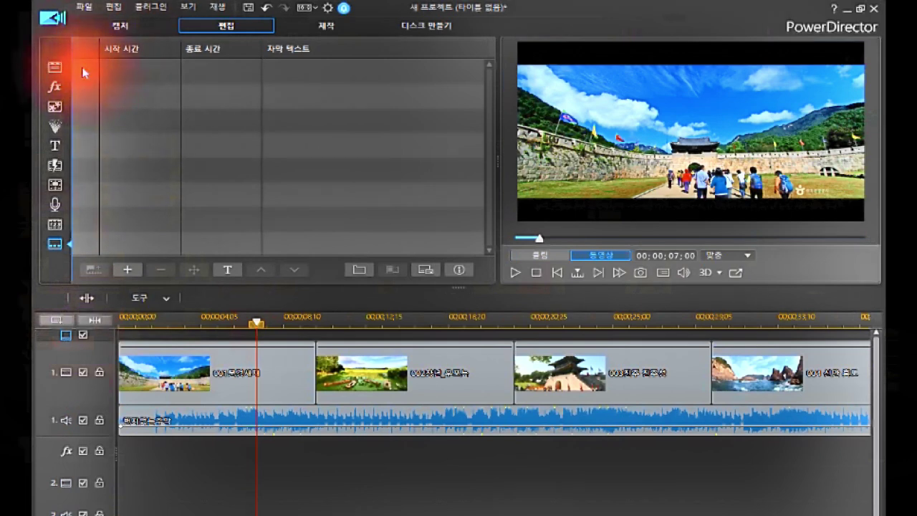
click(156, 335)
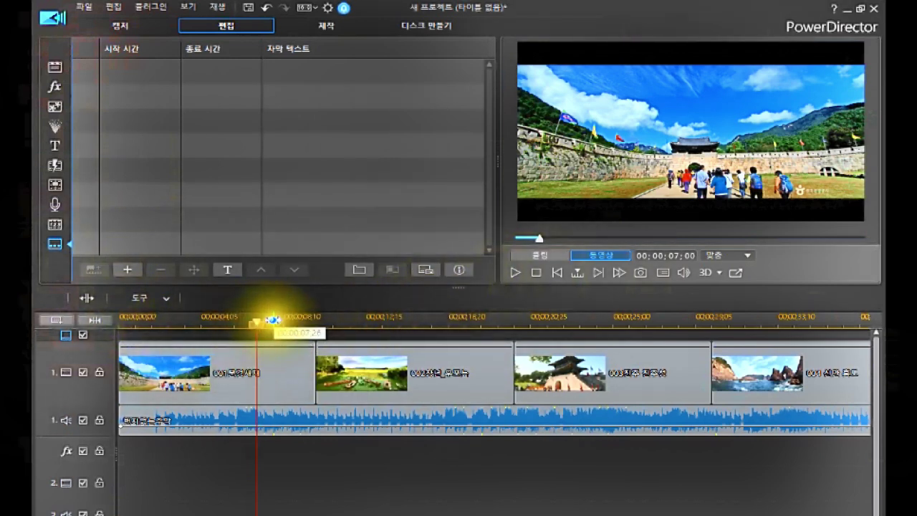
click(536, 272)
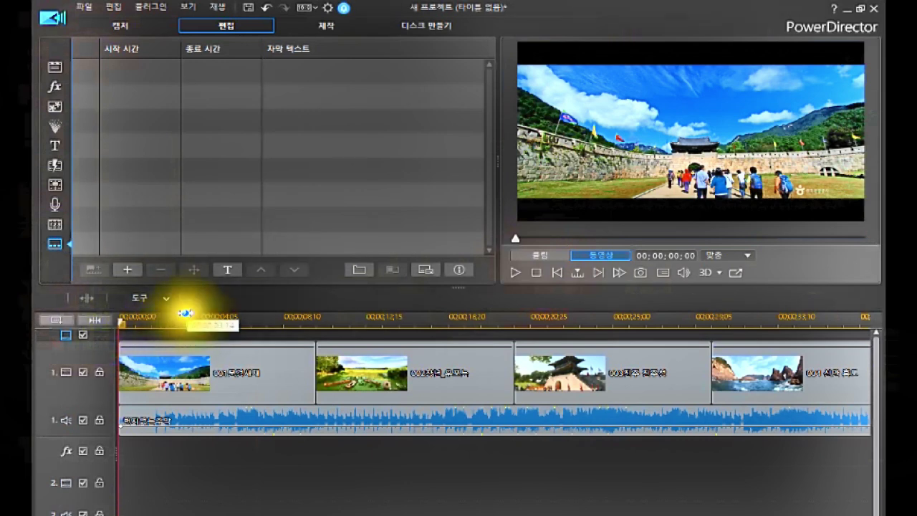
click(126, 270)
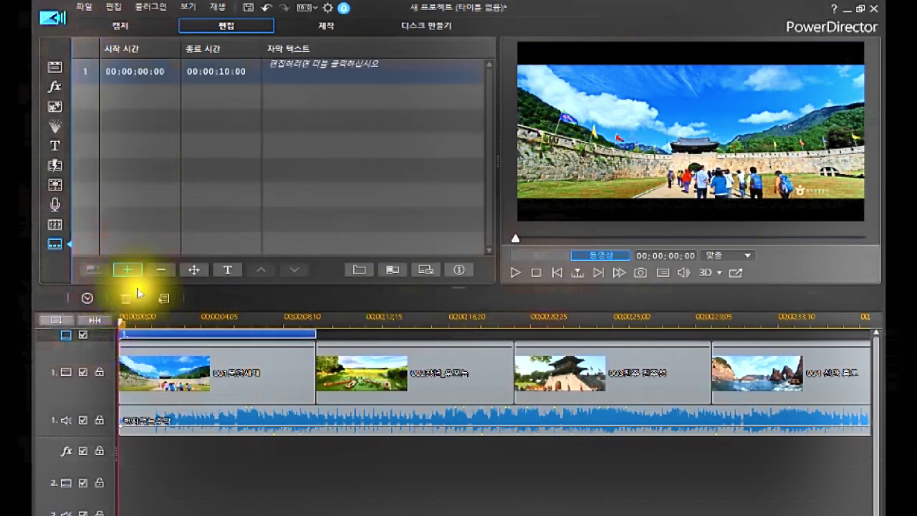
- Add subtitles for the second photo at 00;00;09;28 and the third photo at 00;00;20;00
click(313, 319)
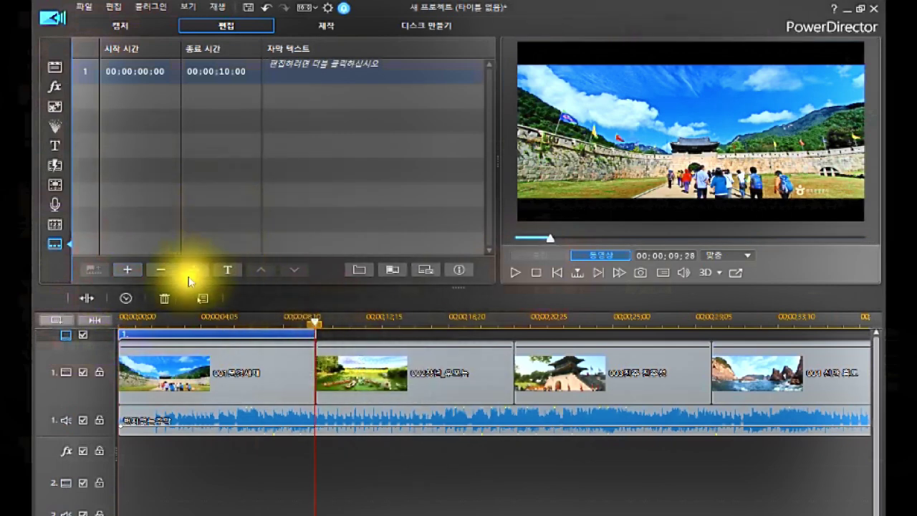
click(126, 270)
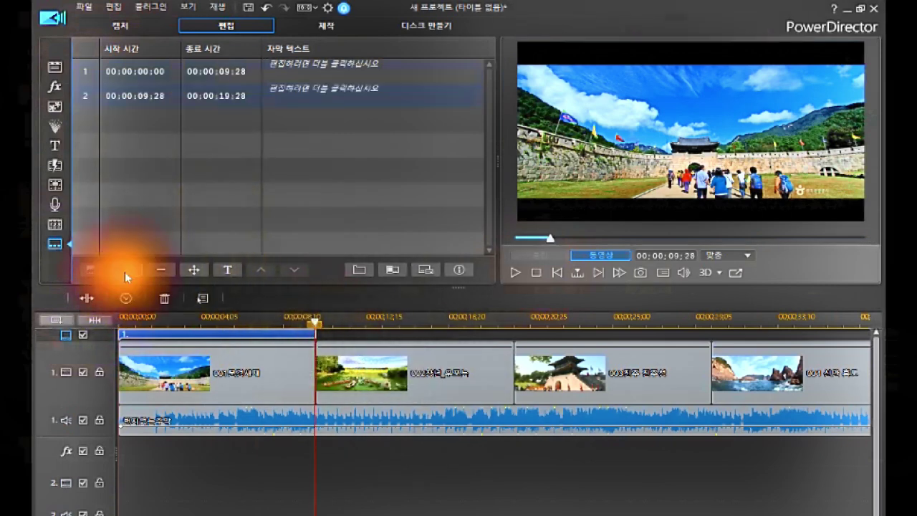
click(513, 322)
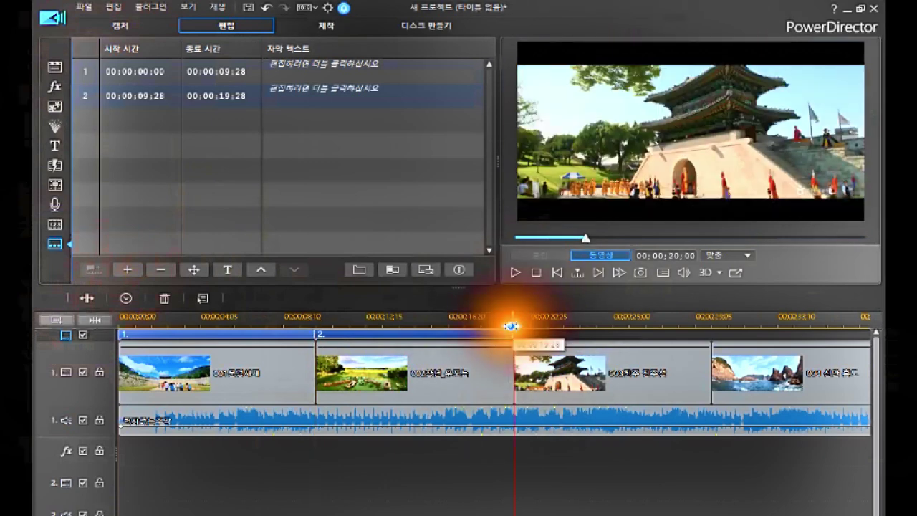
click(134, 274)
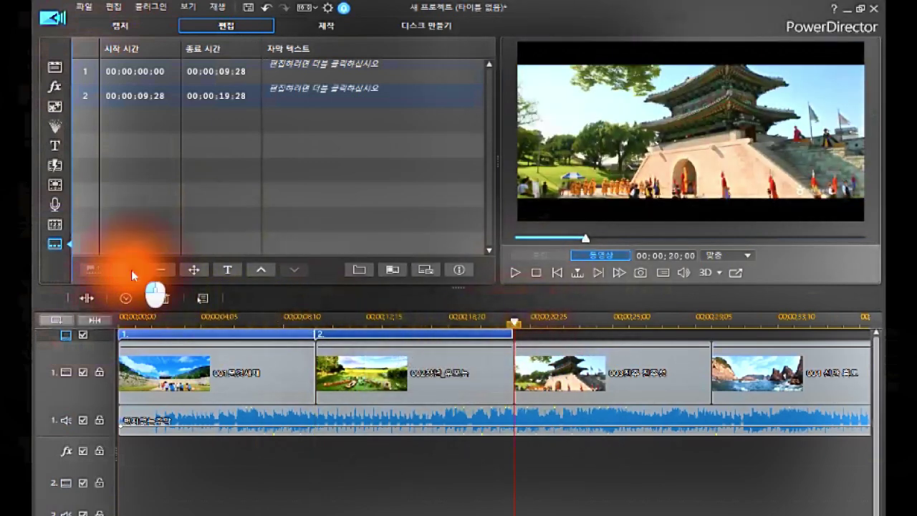
- Enter "문경 새재", "창녕 우포늪" and "진주 진주성" as the texts of subtitles 1, 2 and 3
click(229, 334)
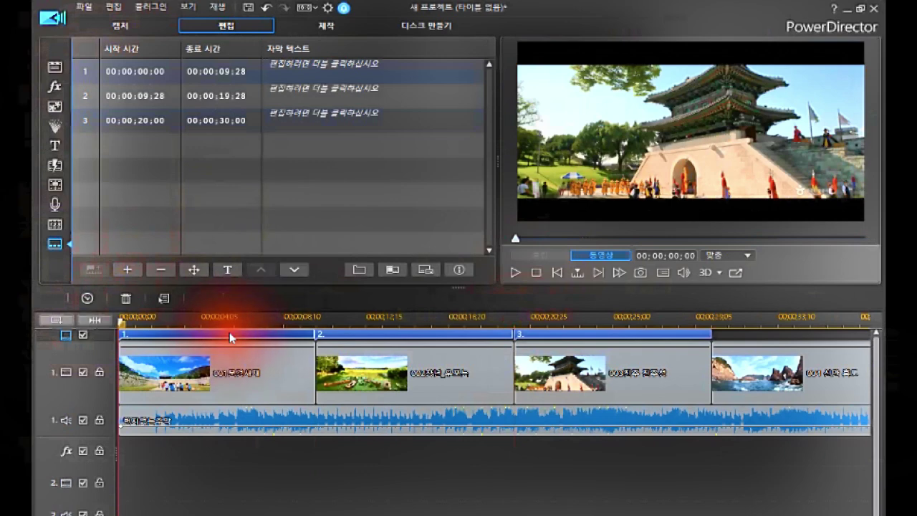
double_click(299, 67)
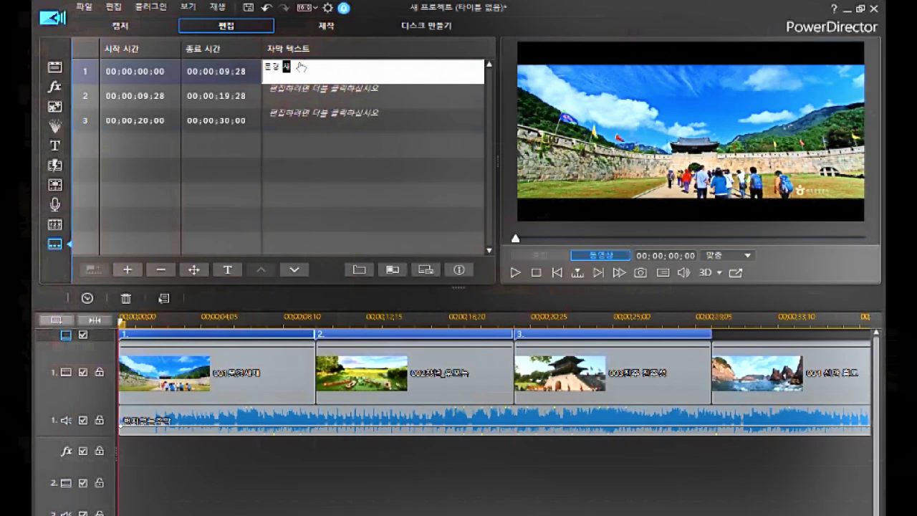
click(303, 98)
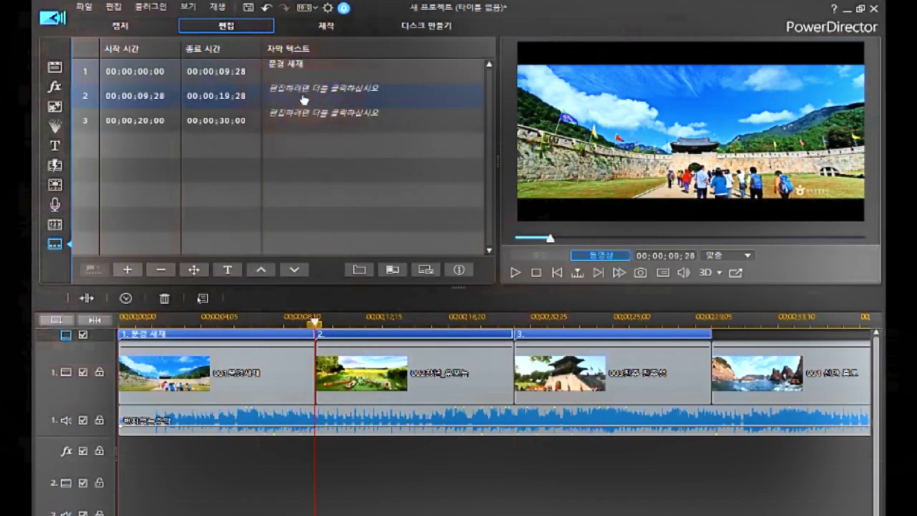
click(302, 96)
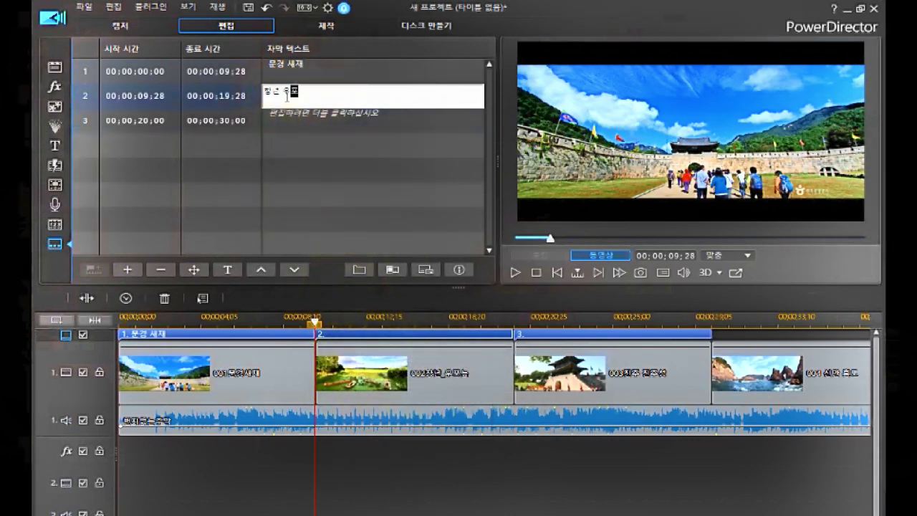
click(280, 119)
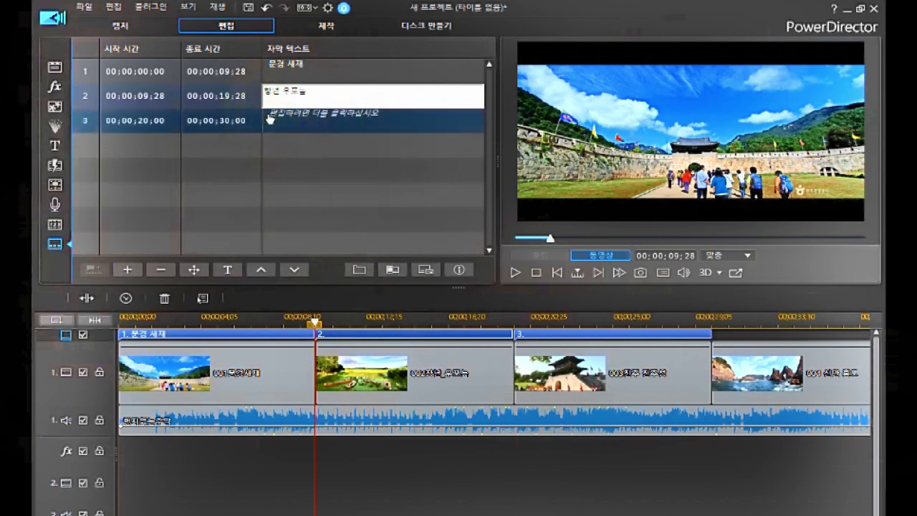
double_click(269, 118)
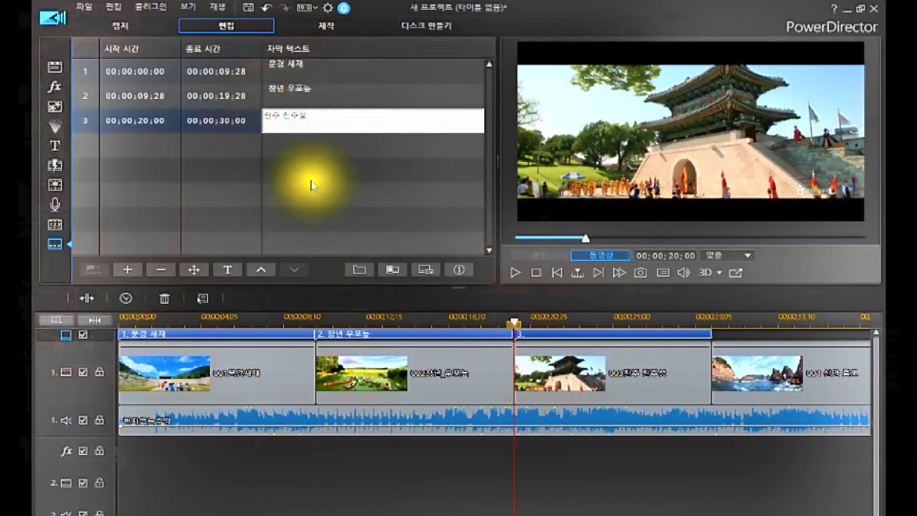
click(150, 155)
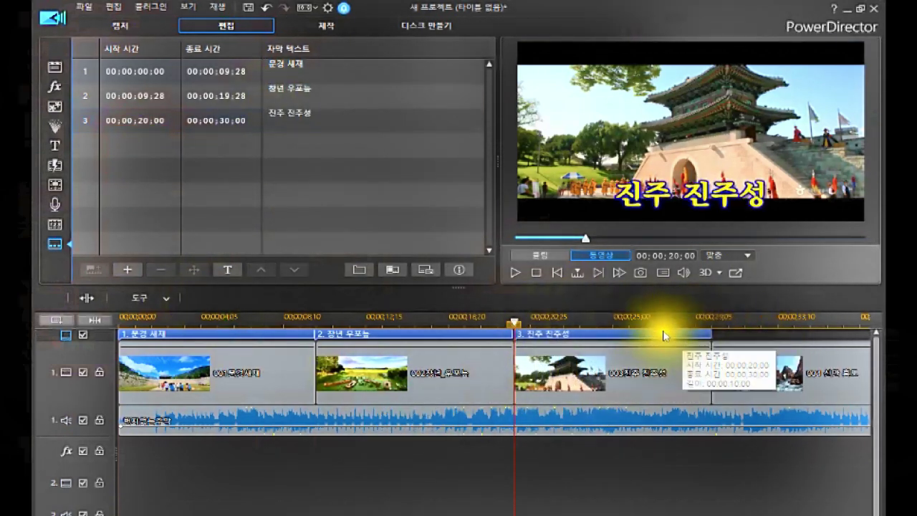
- Add a subtitle at 00;00;30;01 for the fourth photo with the text "신안 홍도"
drag(666, 324, 711, 333)
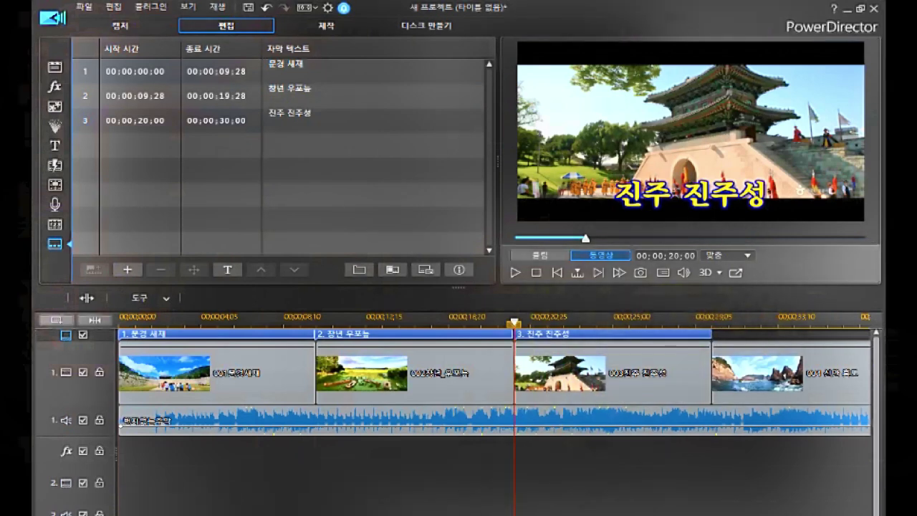
scroll(494, 372, right, 8)
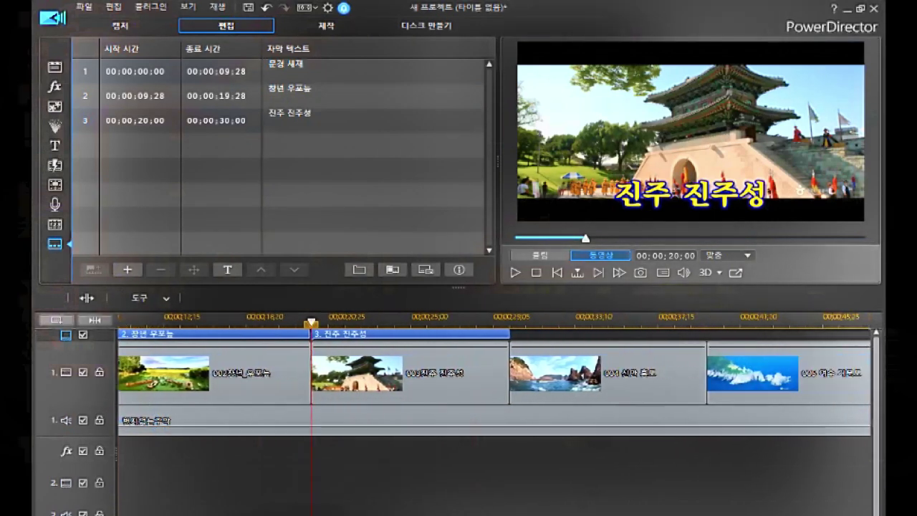
scroll(494, 372, right, 3)
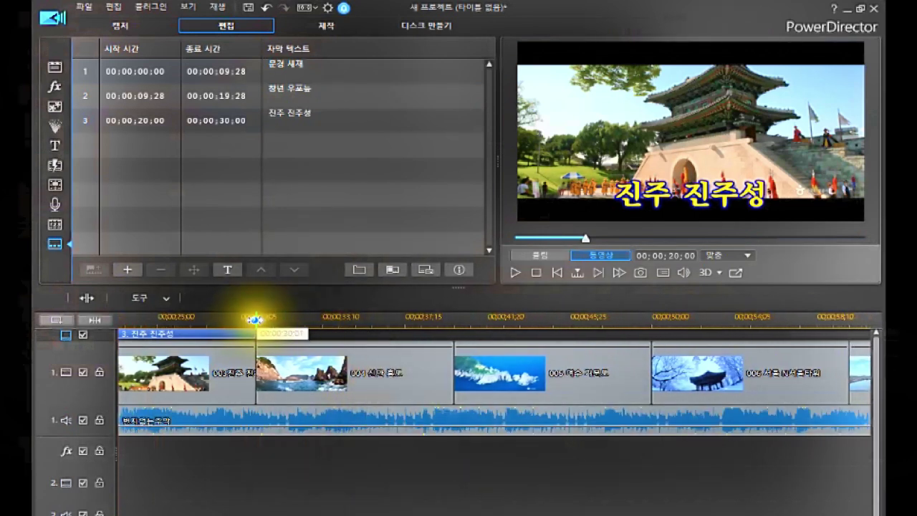
click(256, 319)
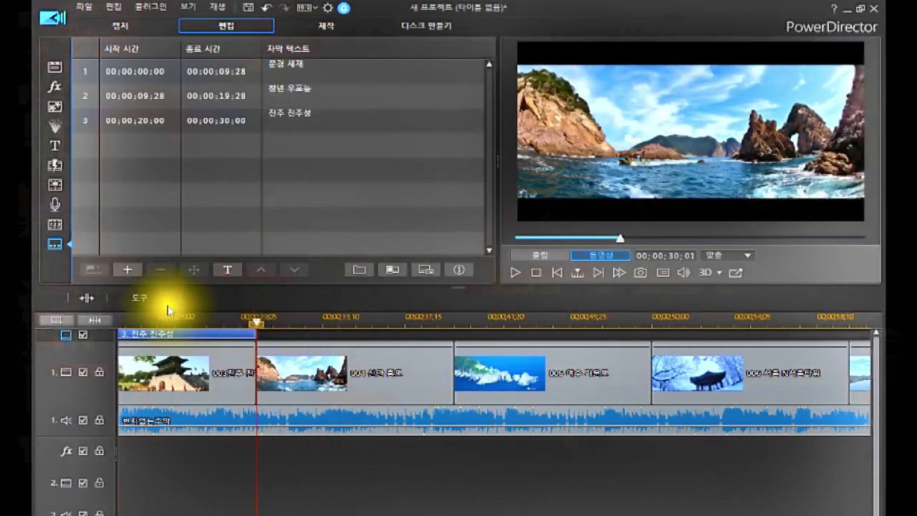
click(129, 270)
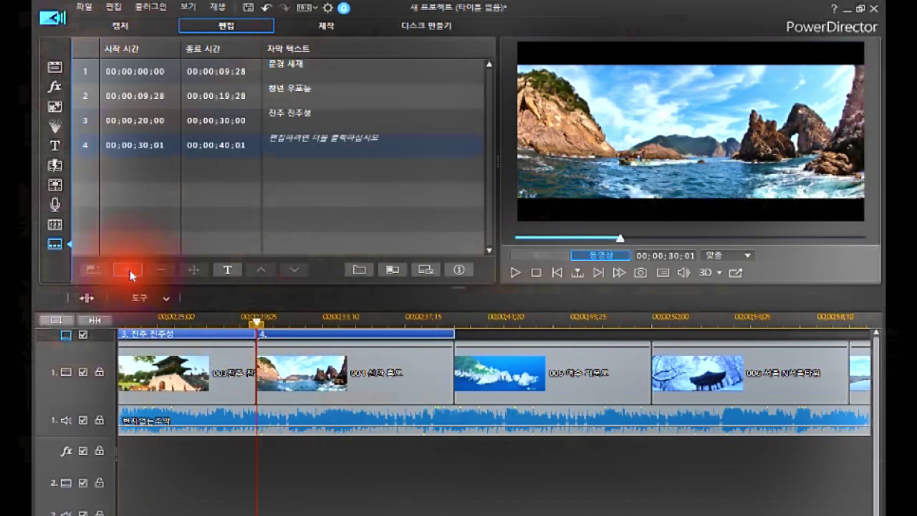
click(297, 146)
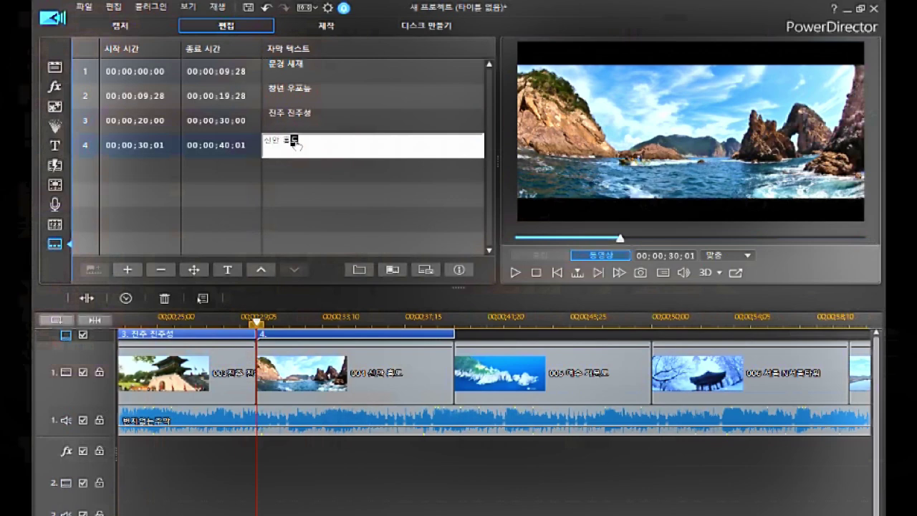
text(신안 홍도)
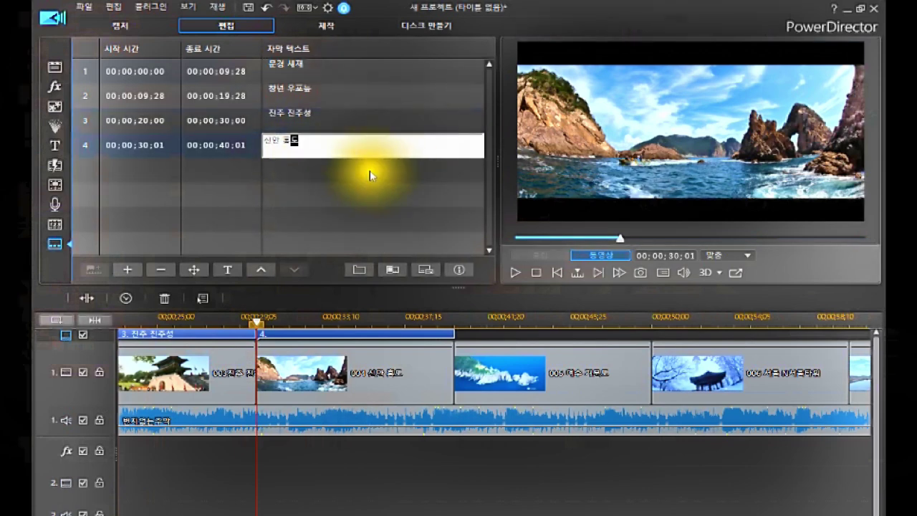
click(371, 175)
- Add a subtitle at 00;00;40;00 for the fifth photo with the text "여수 거문도"
mouse_move(447, 340)
mouse_down()
mouse_move(468, 332)
mouse_move(454, 327)
mouse_up()
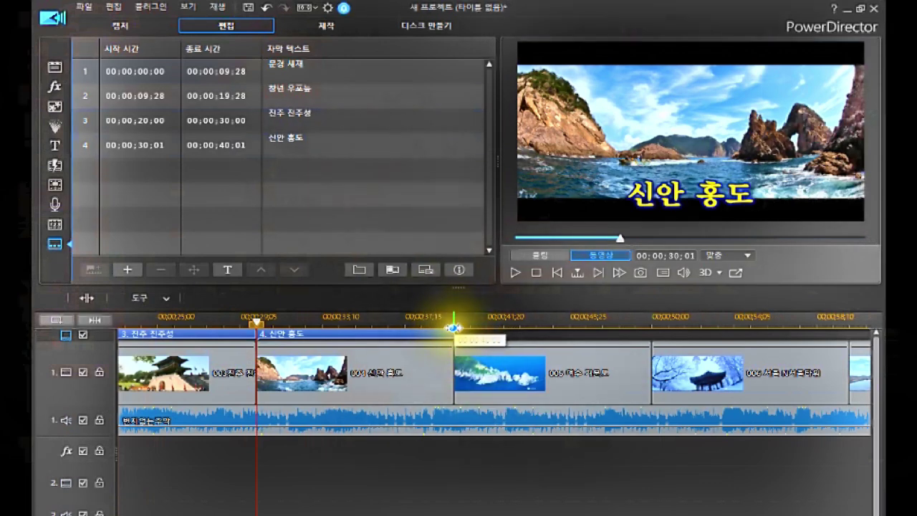
click(454, 323)
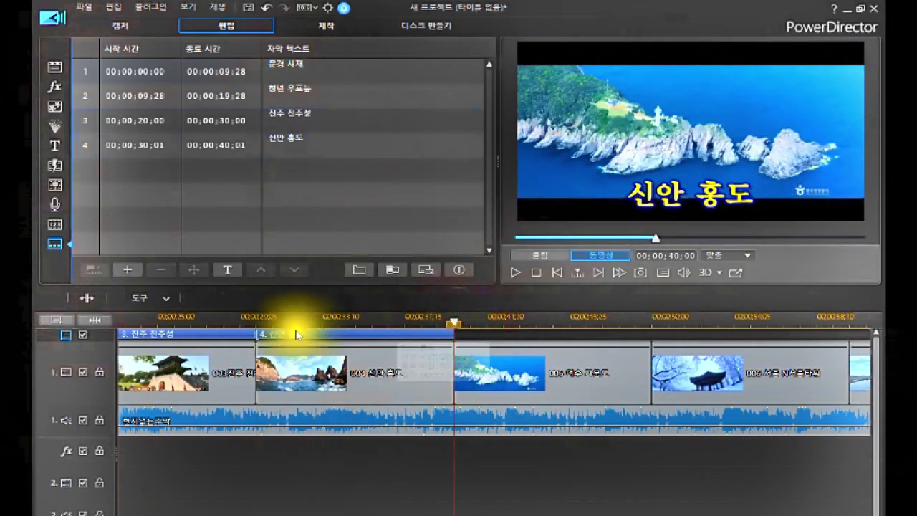
click(131, 269)
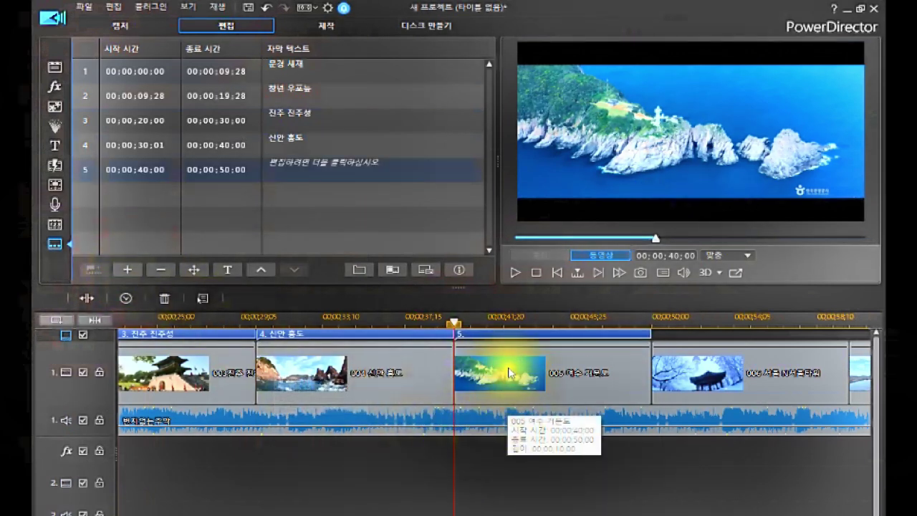
click(309, 171)
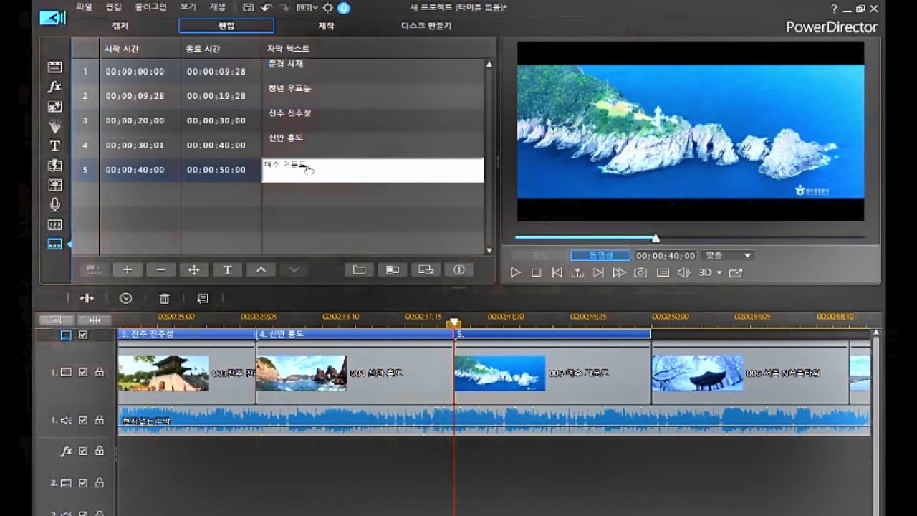
click(323, 206)
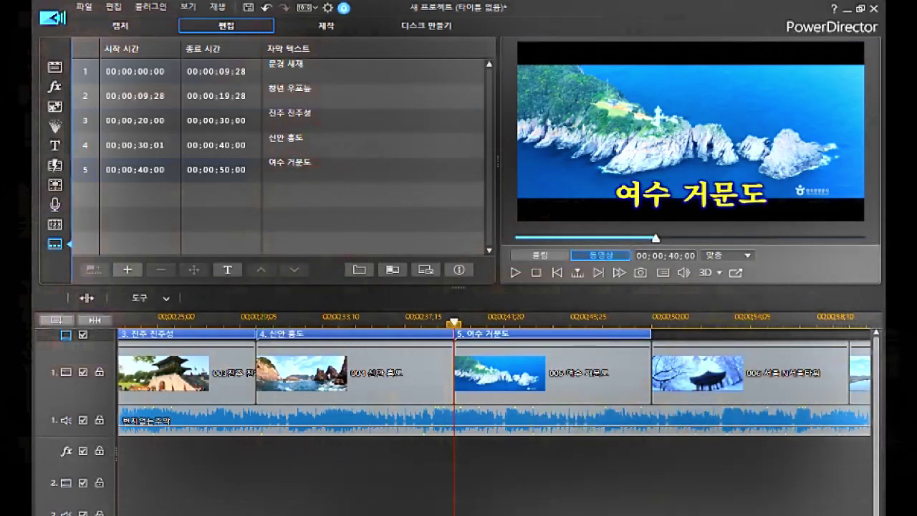
scroll(494, 372, left, 10)
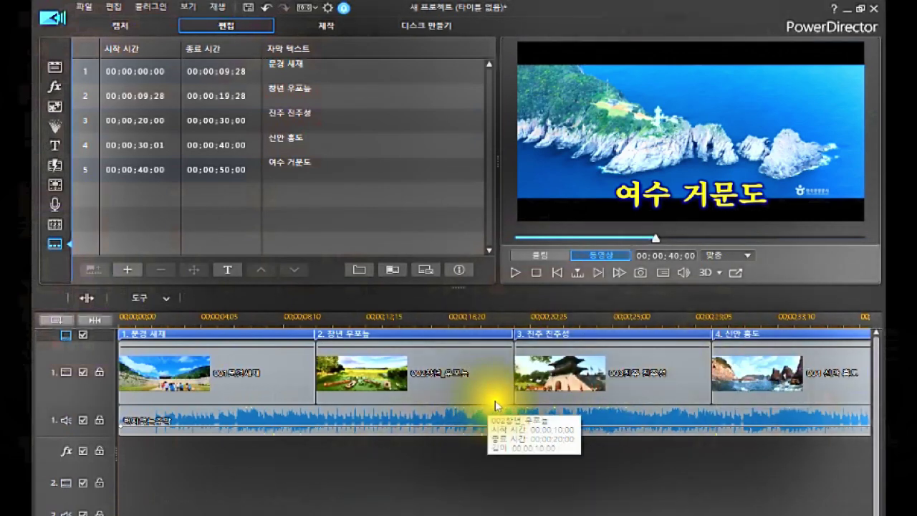
click(220, 335)
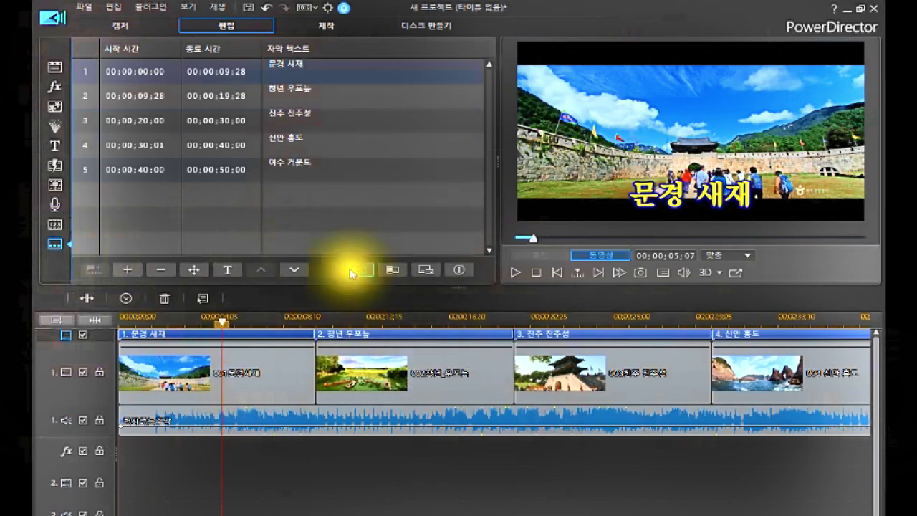
click(279, 334)
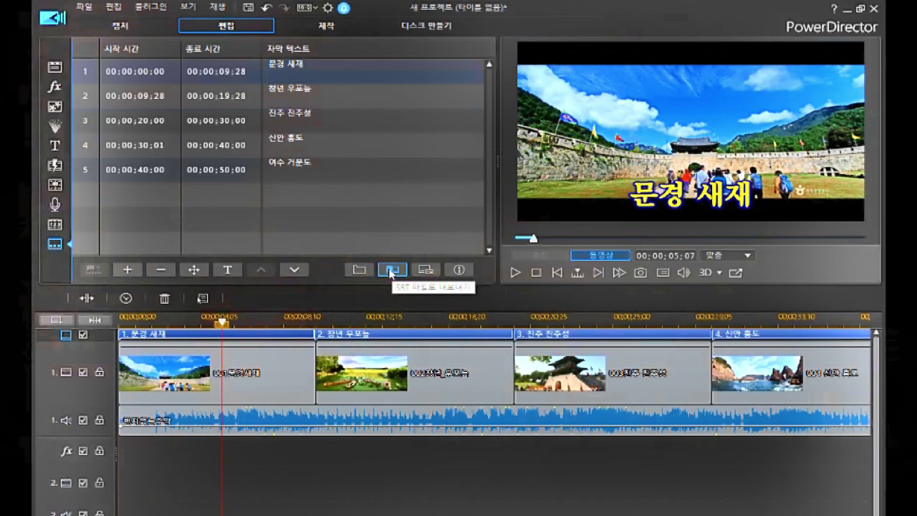
click(391, 270)
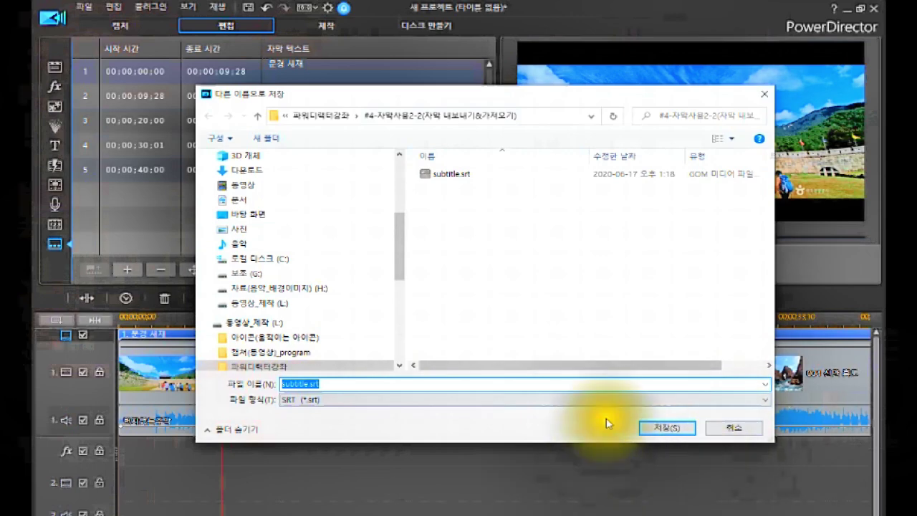
click(721, 429)
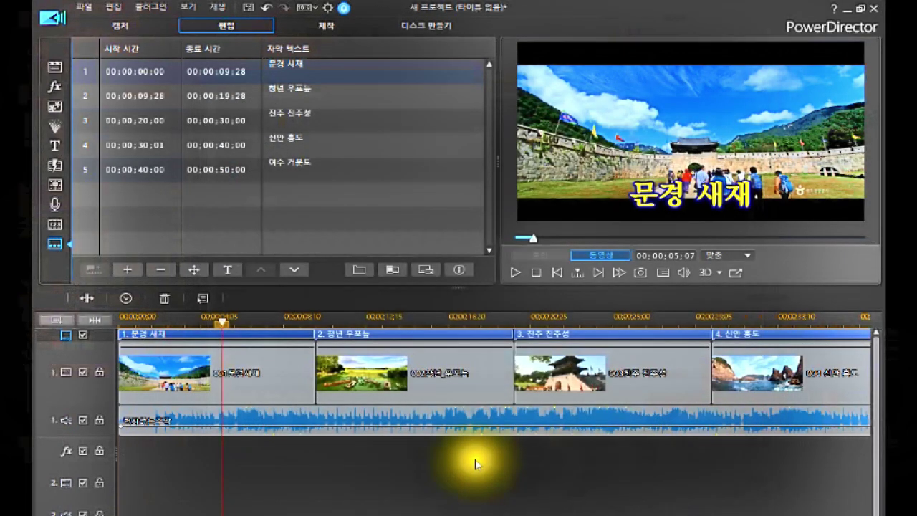
- Return the playhead to 00;00;00;00 and import subtitle.srt, replacing all existing subtitle texts
click(155, 323)
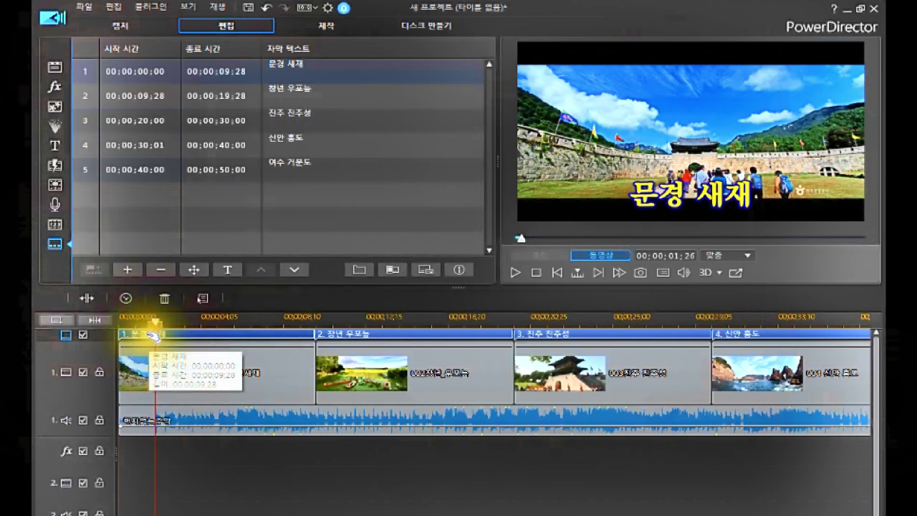
click(152, 334)
drag(155, 323, 76, 371)
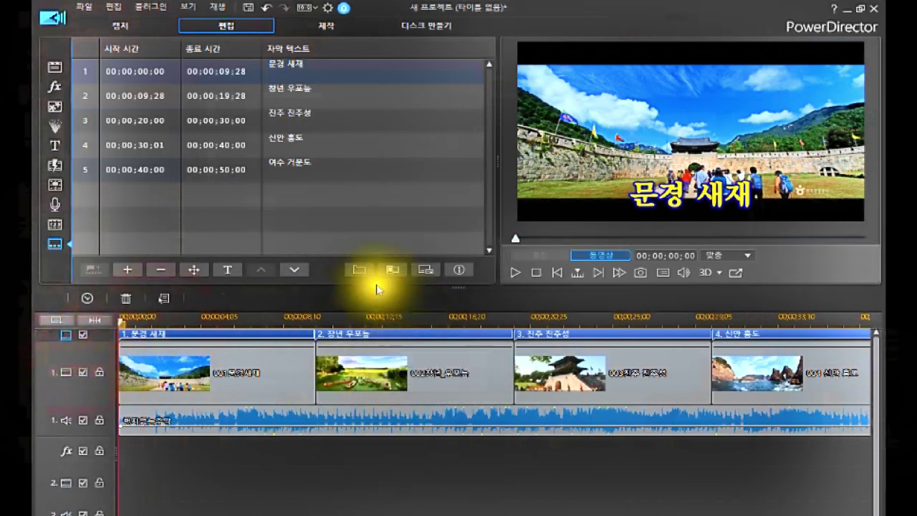
click(351, 271)
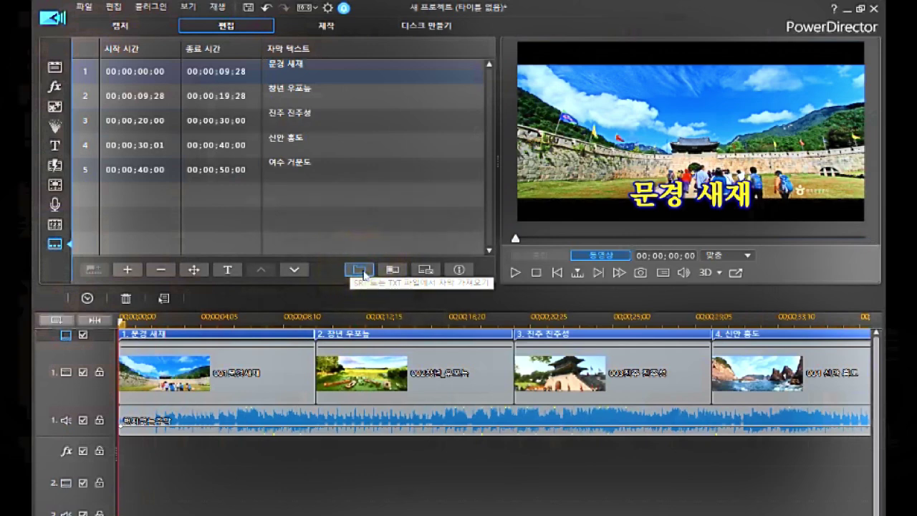
click(397, 272)
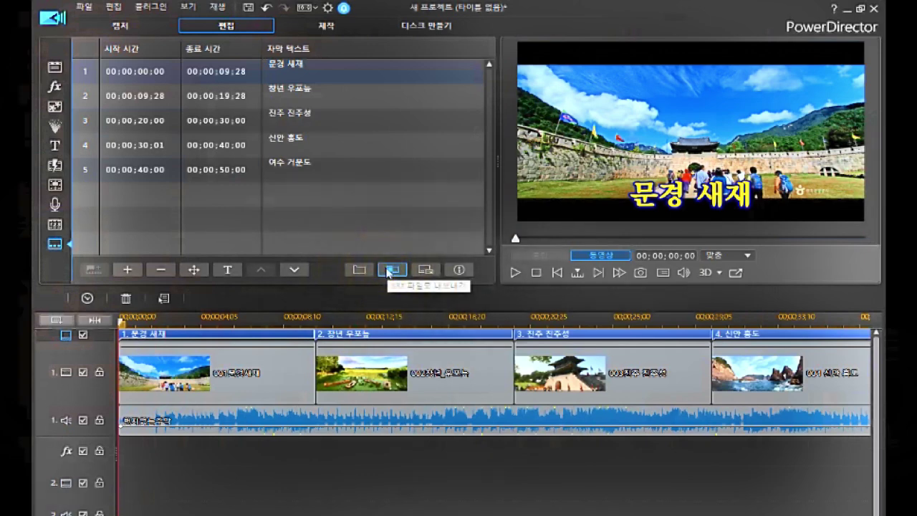
click(356, 271)
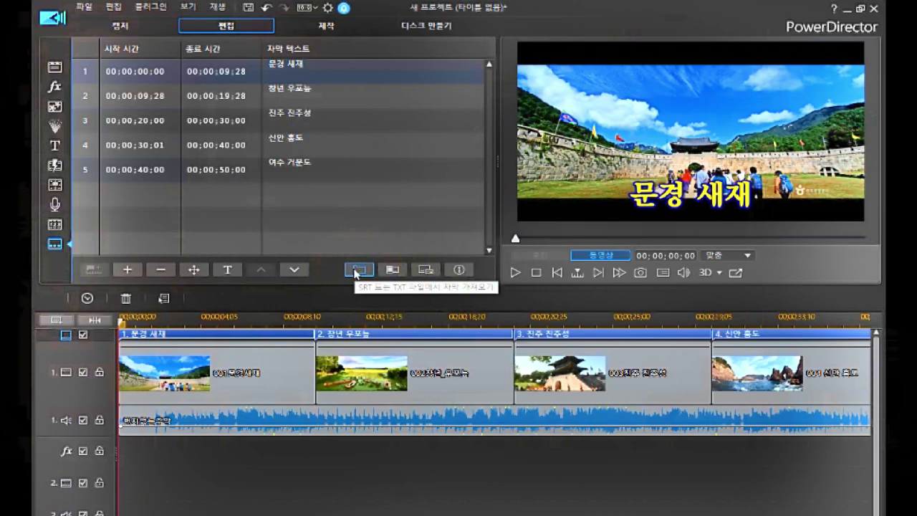
click(356, 271)
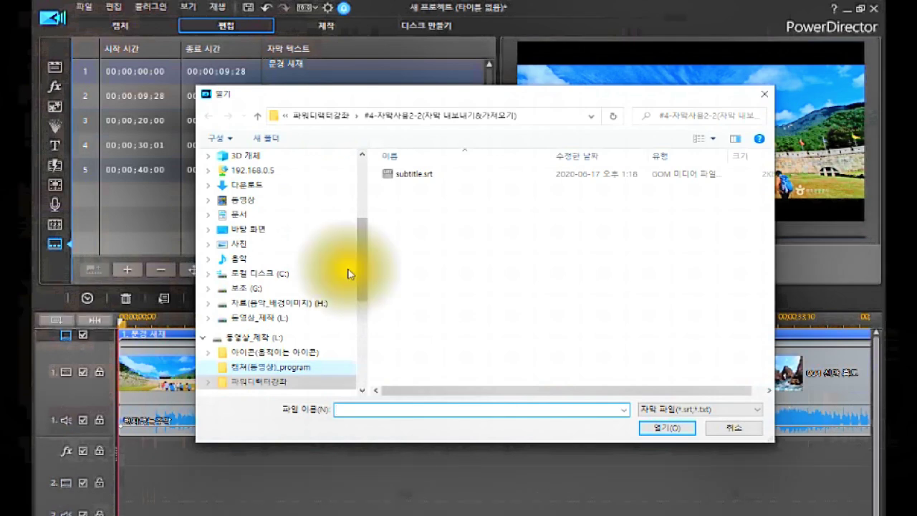
click(398, 176)
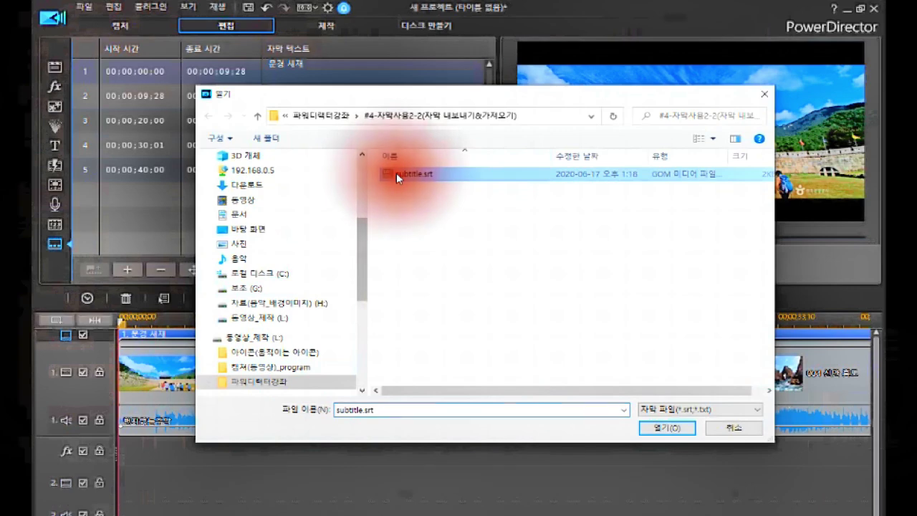
click(658, 432)
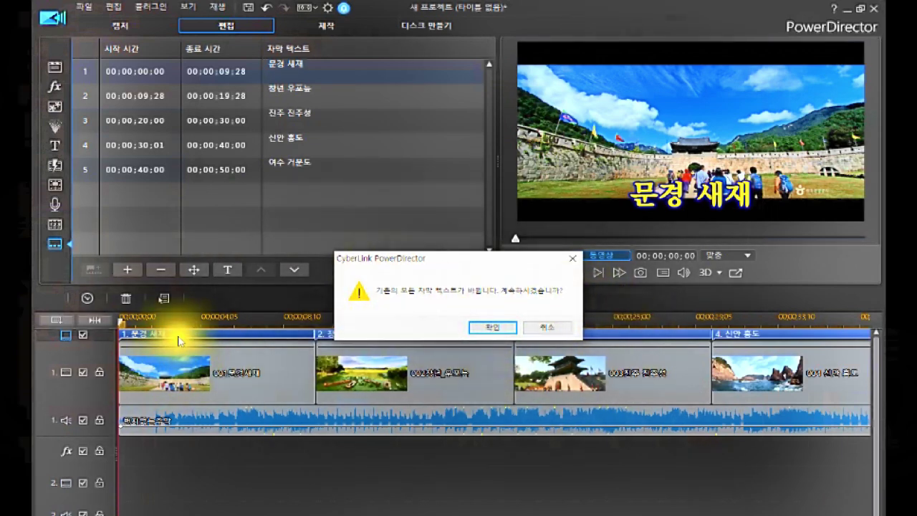
click(484, 328)
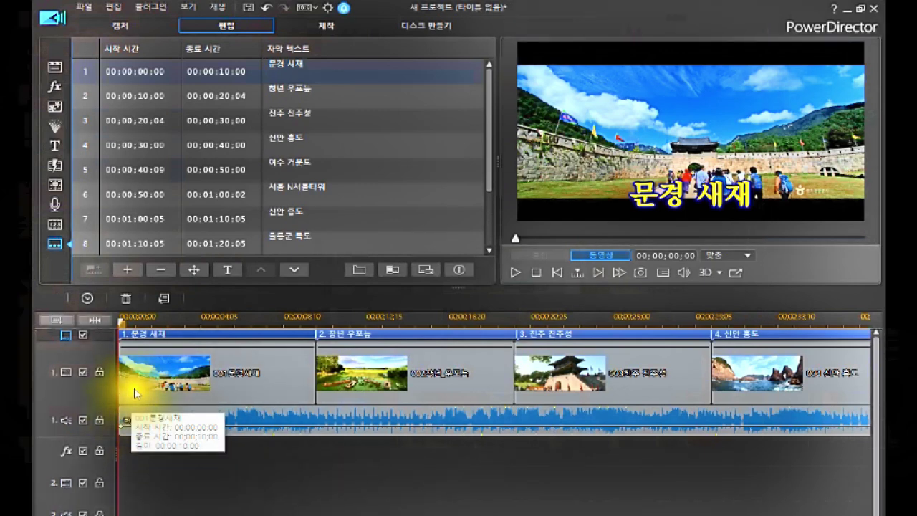
- Go through subtitles 2 to 6 and back to subtitle 1, checking each imported text against its photo
click(98, 321)
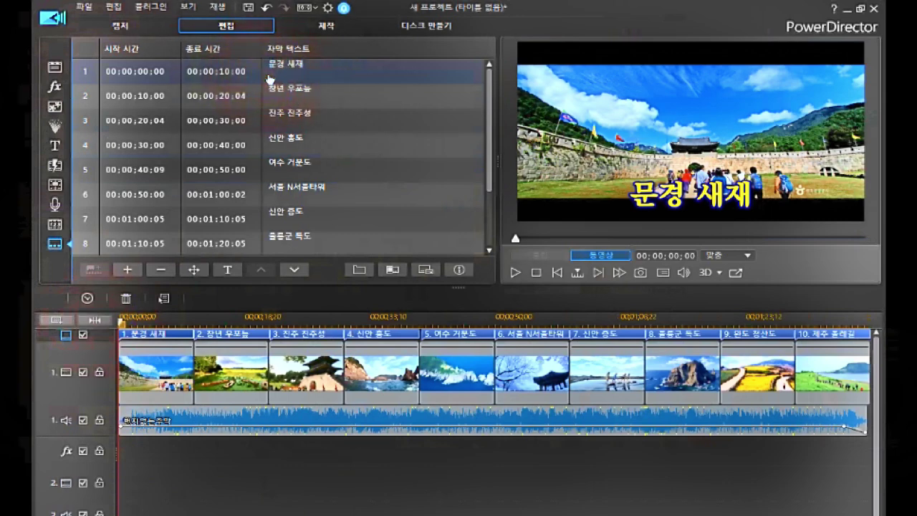
click(260, 97)
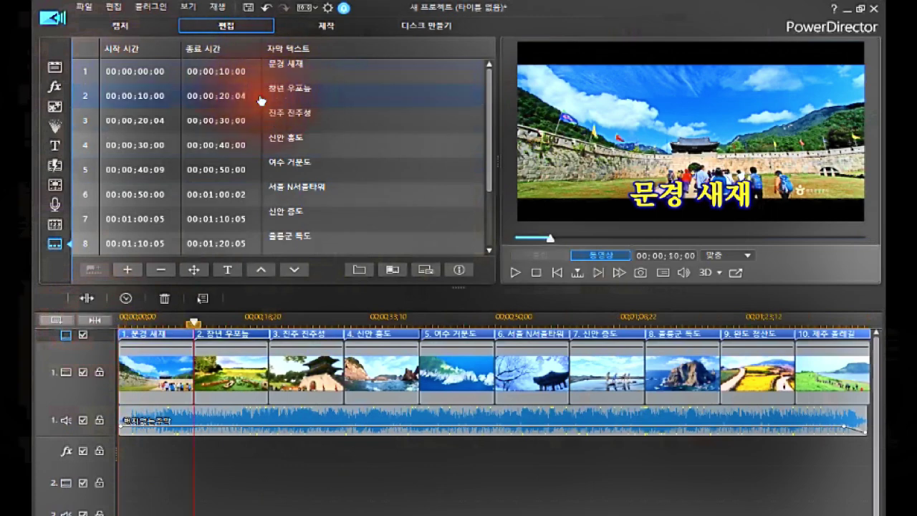
click(204, 120)
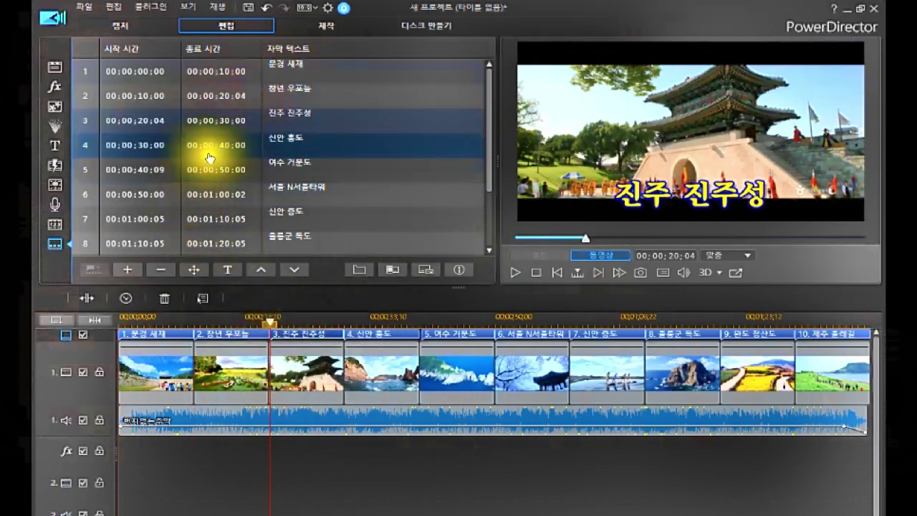
click(210, 147)
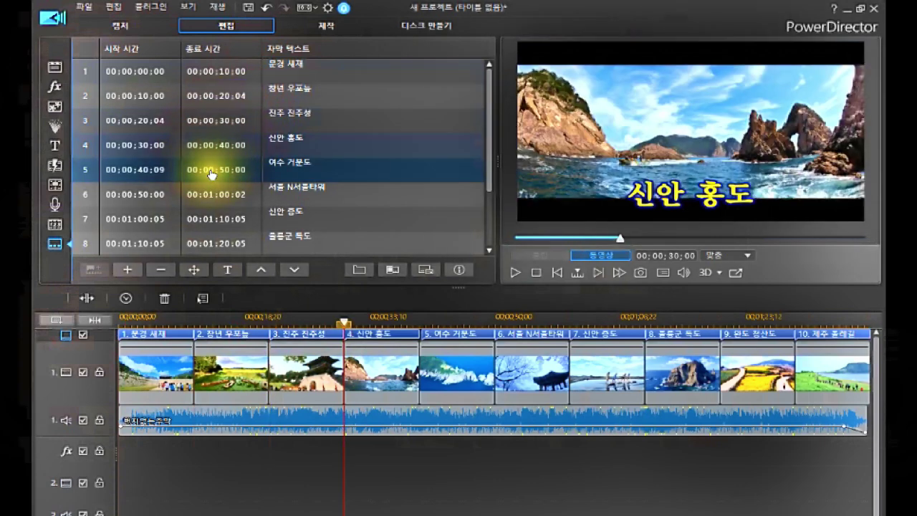
click(213, 172)
click(206, 194)
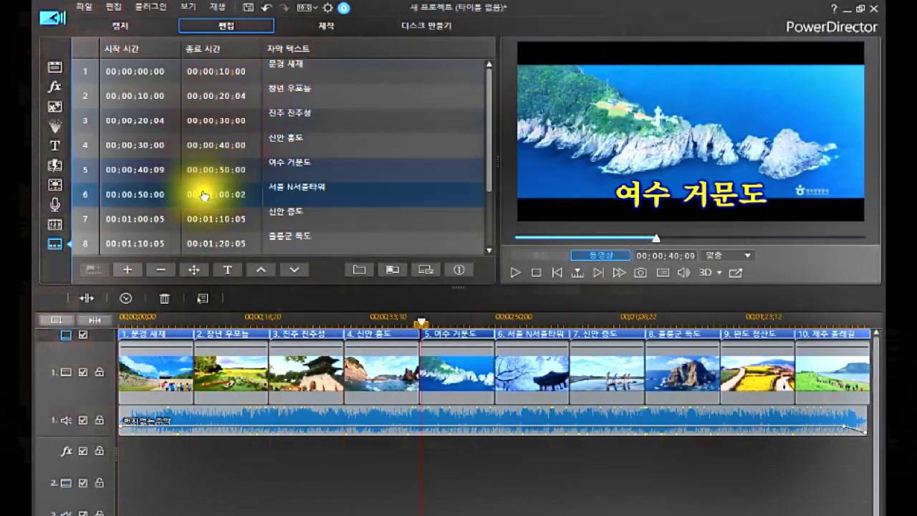
click(204, 199)
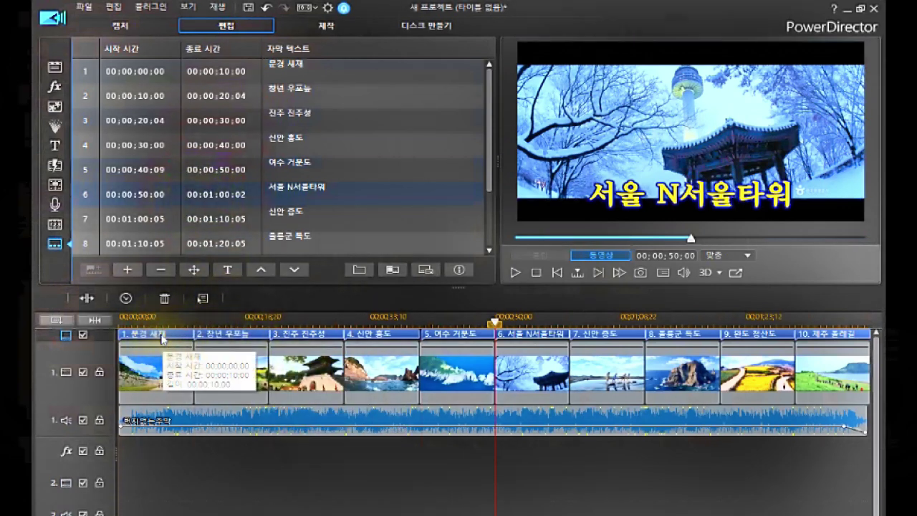
click(315, 74)
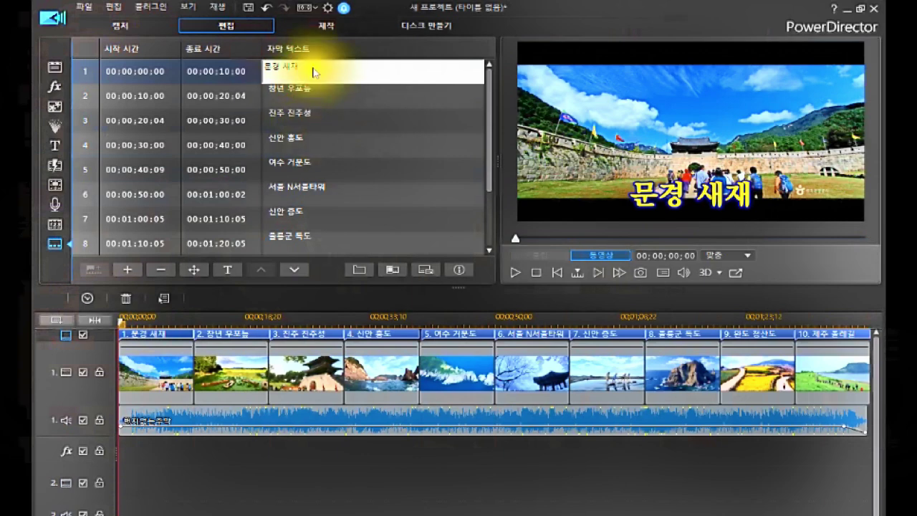
click(392, 273)
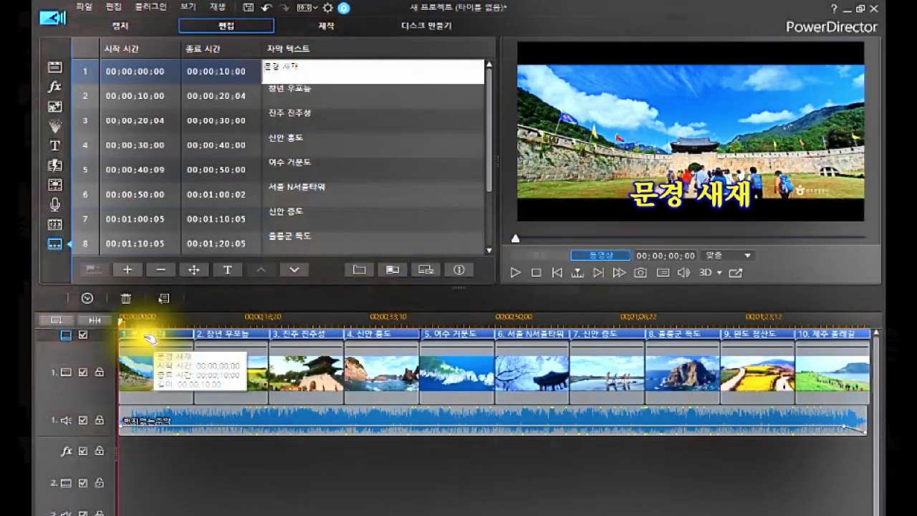
- Choose "비디오 파일에 직접 자막 생성" as the subtitle type, so the subtitles are embedded directly in the video file
click(426, 273)
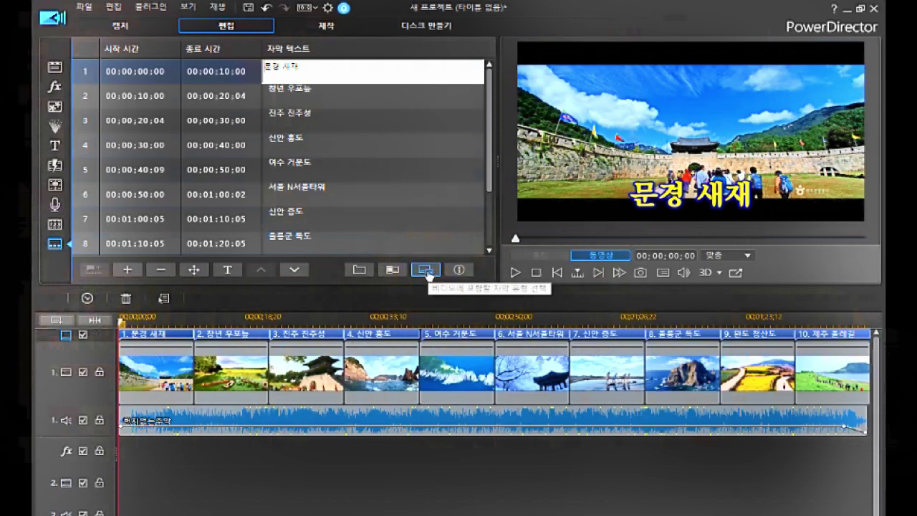
click(427, 273)
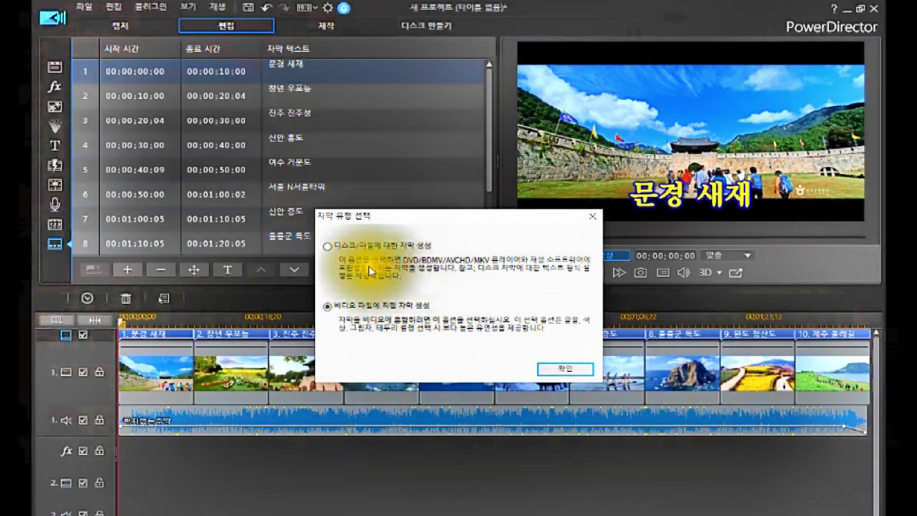
click(327, 246)
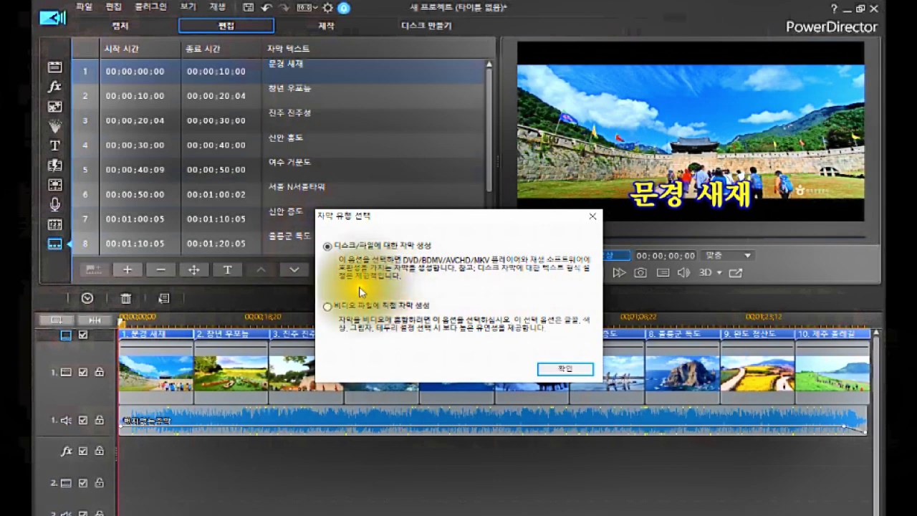
click(327, 307)
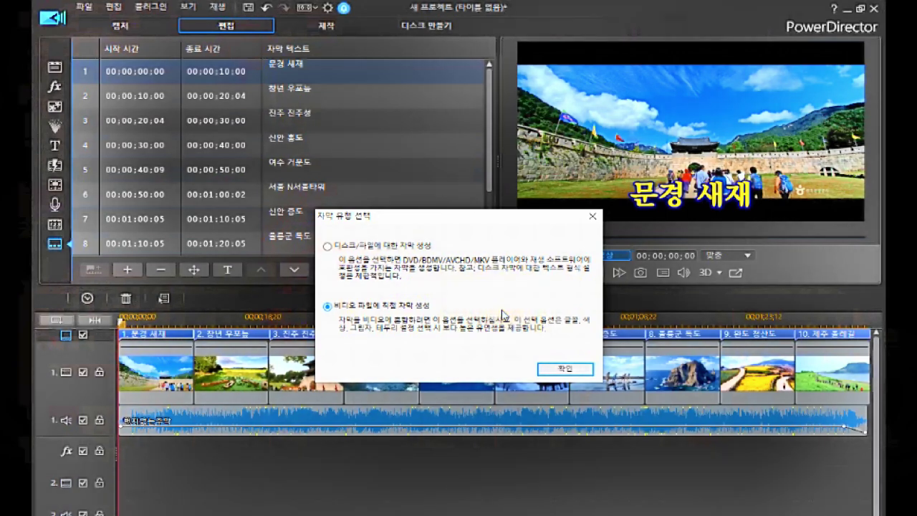
click(560, 369)
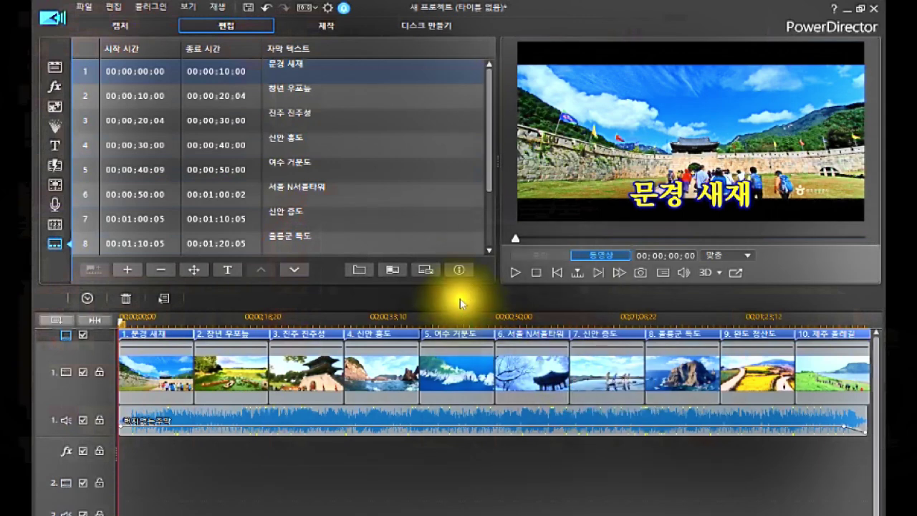
- Read the explanation of what can be done in the subtitle room and close it
click(459, 270)
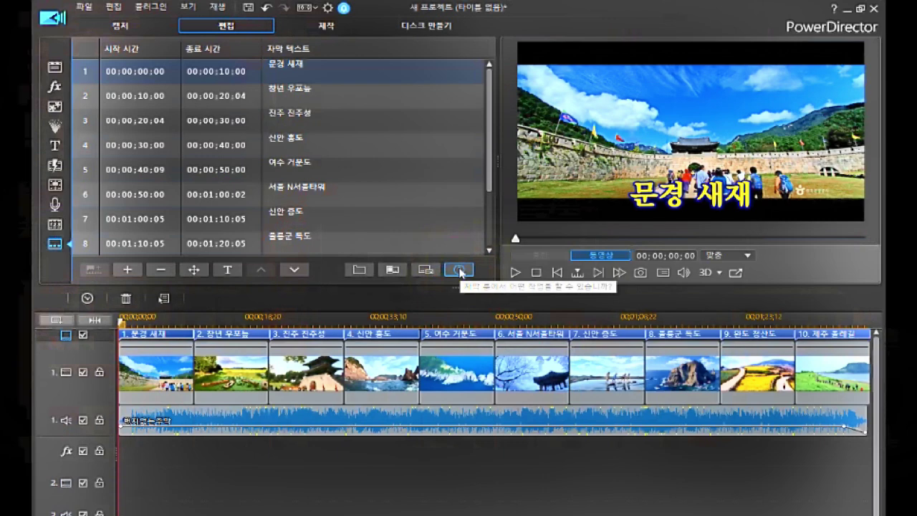
click(459, 271)
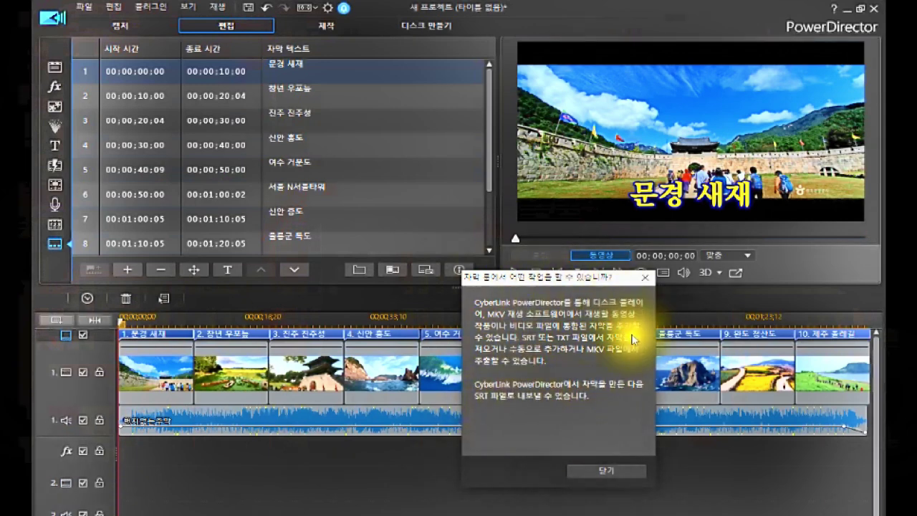
click(605, 471)
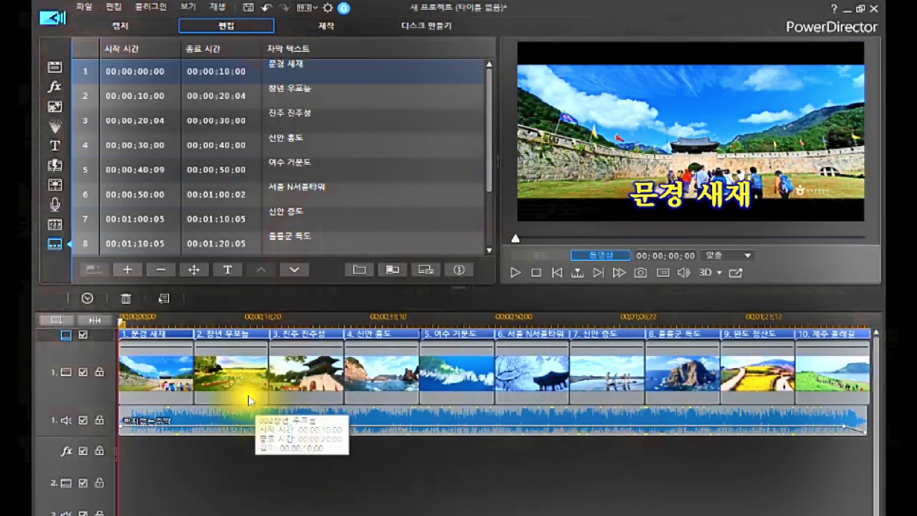
- Set the first subtitle's position to X 0.00 and Y 0.00 and apply it to all subtitles
click(167, 327)
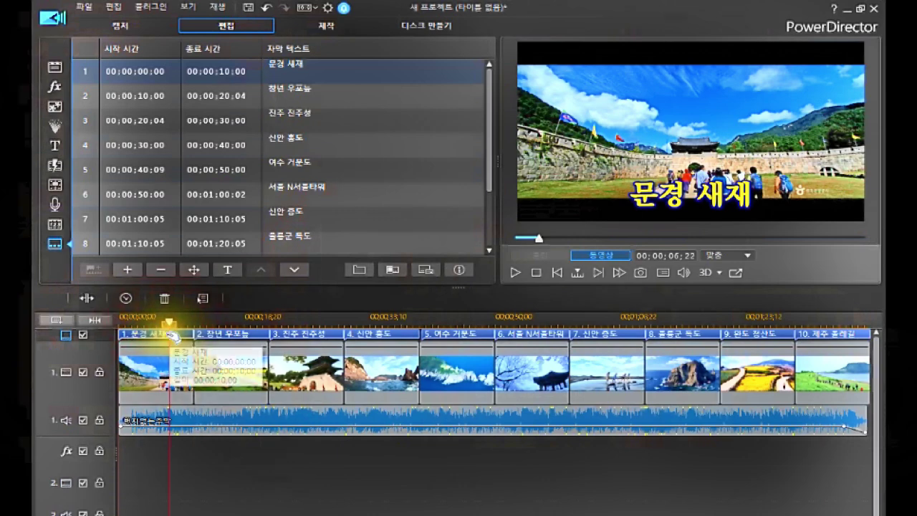
click(197, 270)
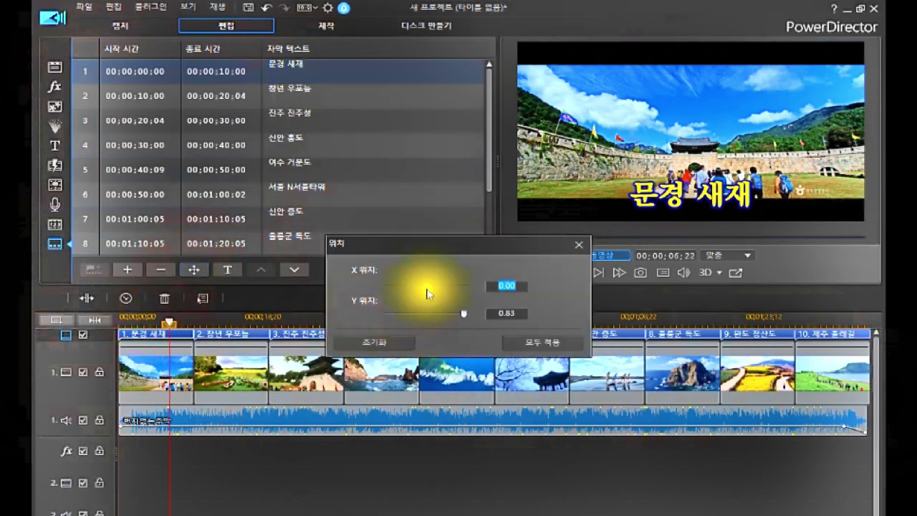
click(426, 288)
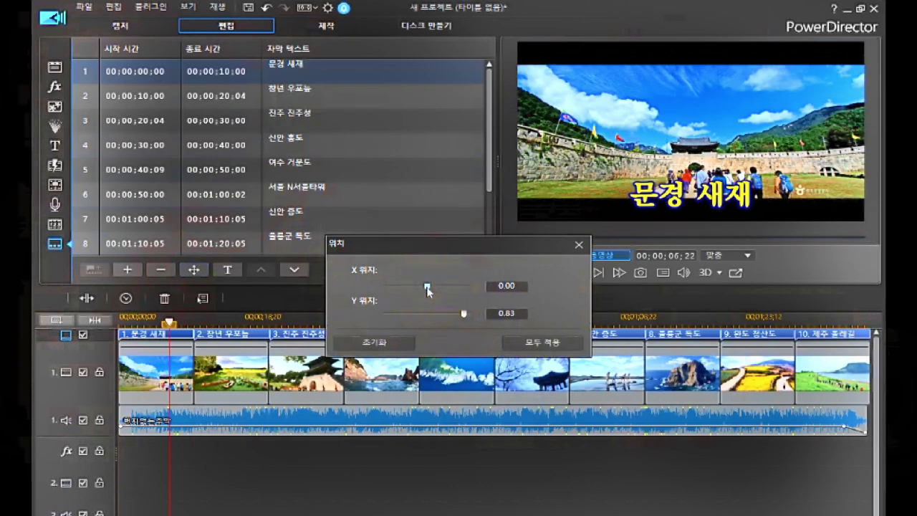
drag(460, 310, 426, 322)
drag(522, 314, 418, 313)
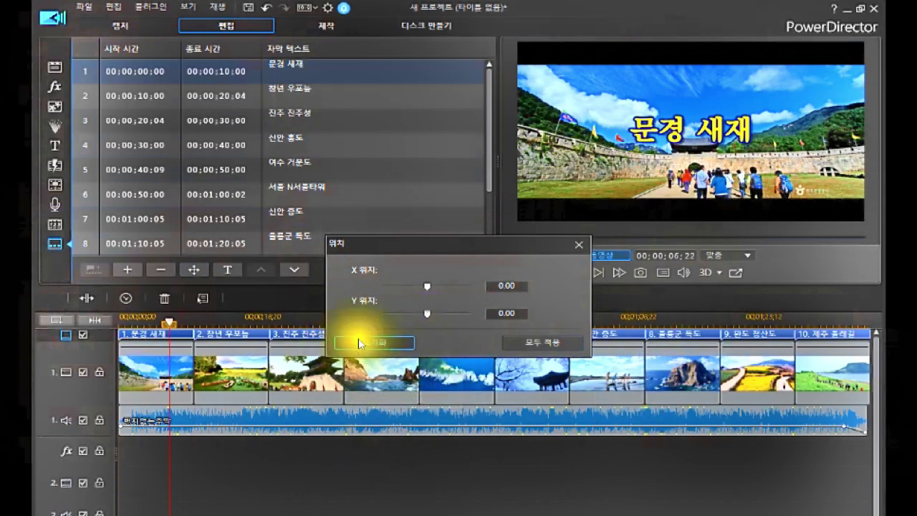
click(535, 348)
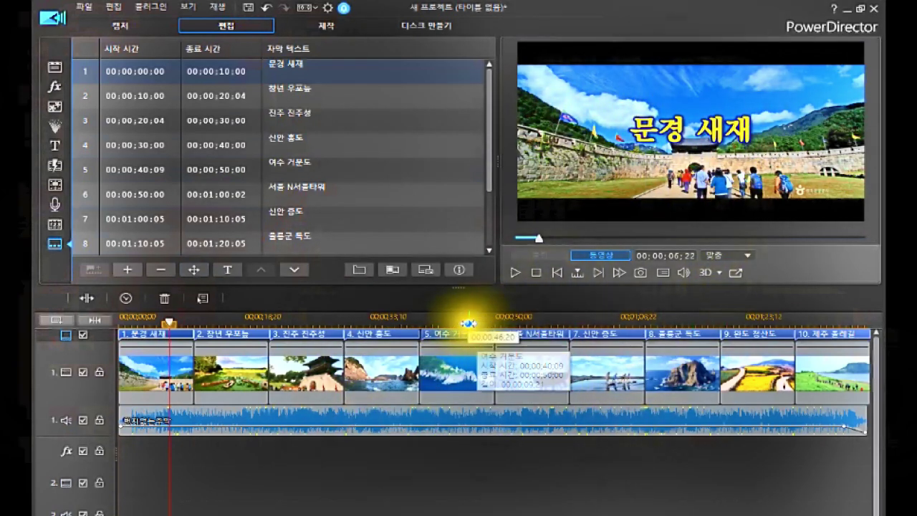
- Go through the photos for subtitles 5, 1, 2 and 4 to check the new subtitle position, and return to photo 1
click(440, 320)
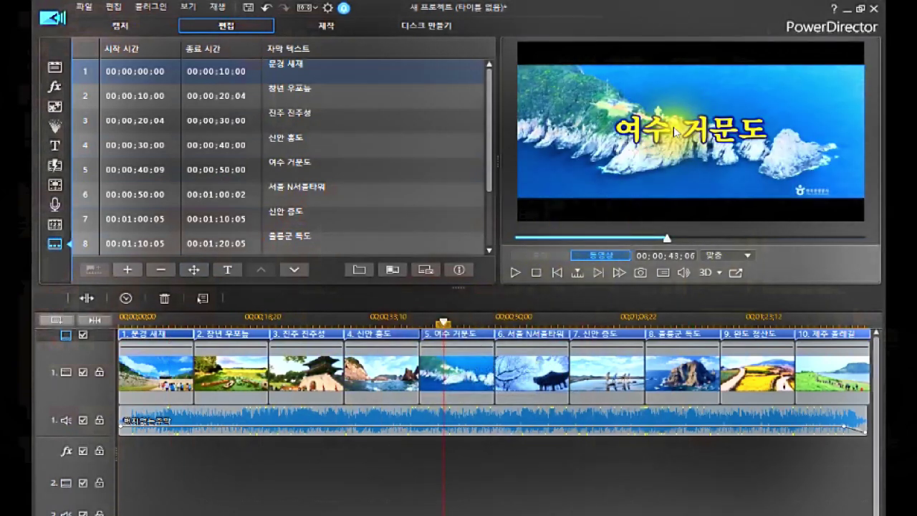
click(538, 423)
click(497, 510)
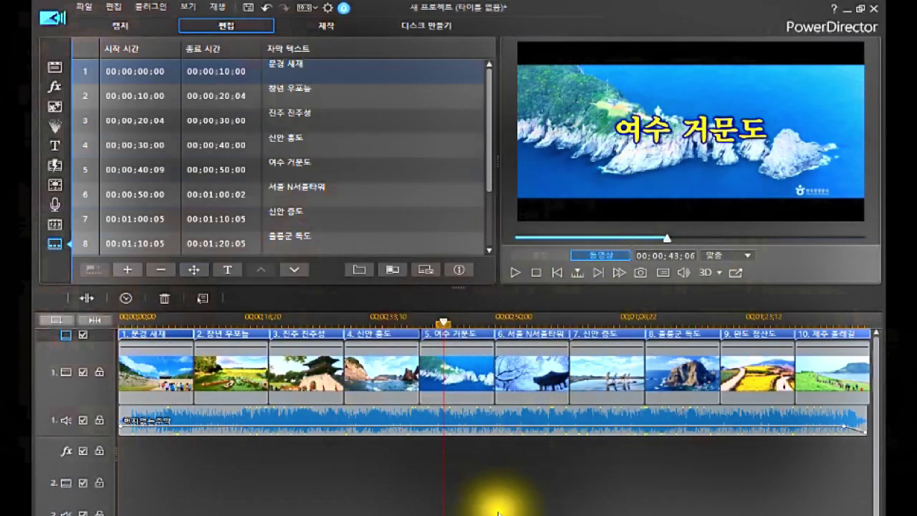
click(172, 369)
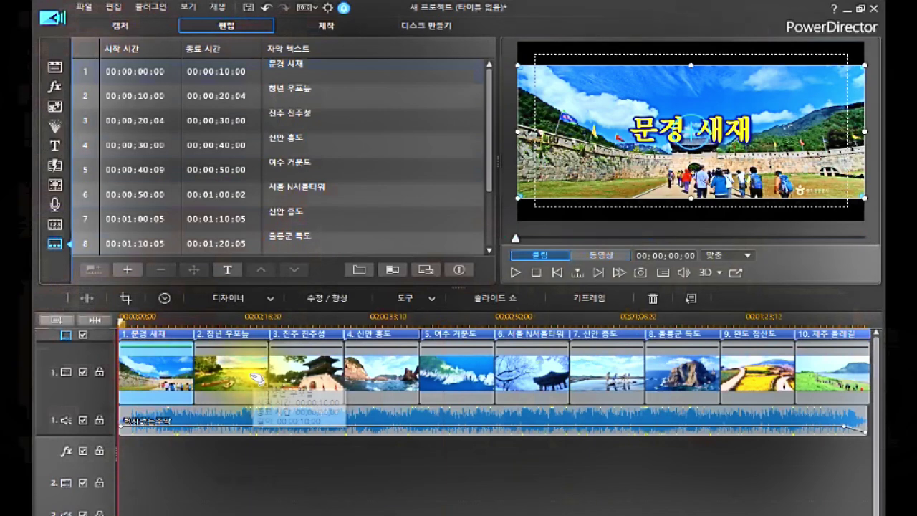
click(241, 335)
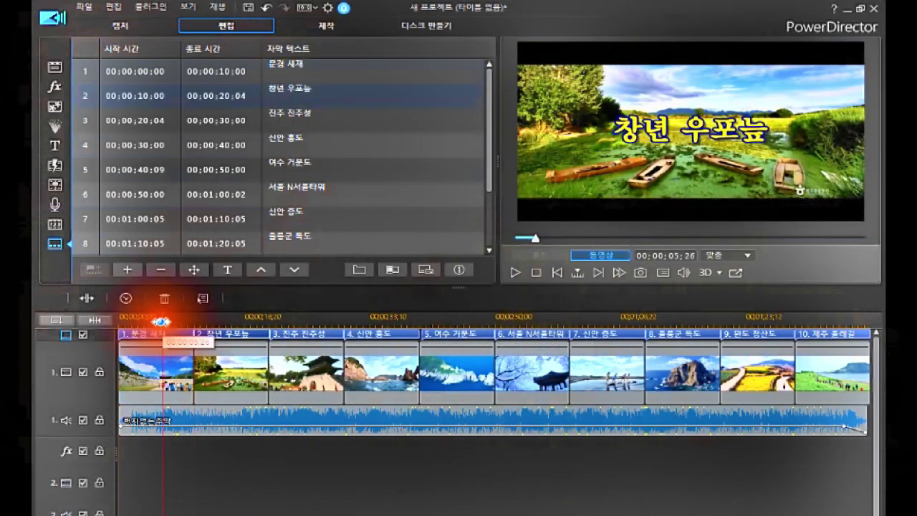
click(163, 318)
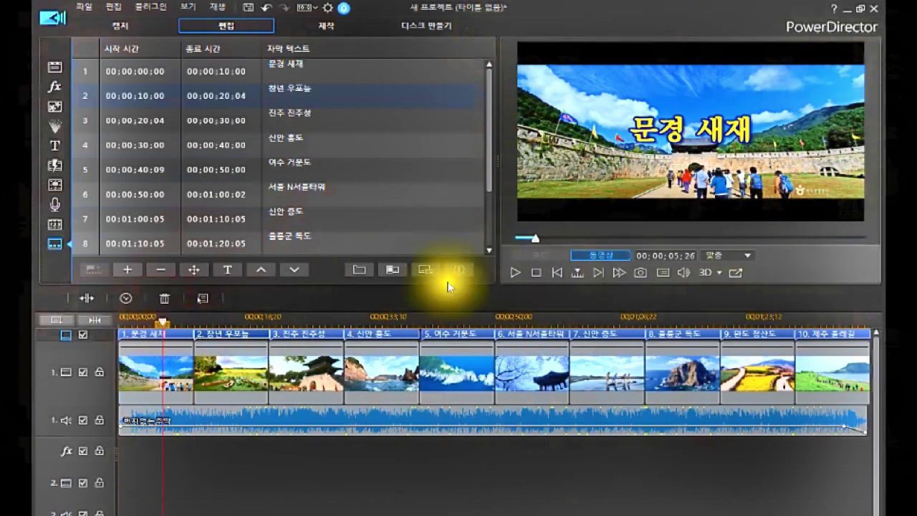
click(232, 321)
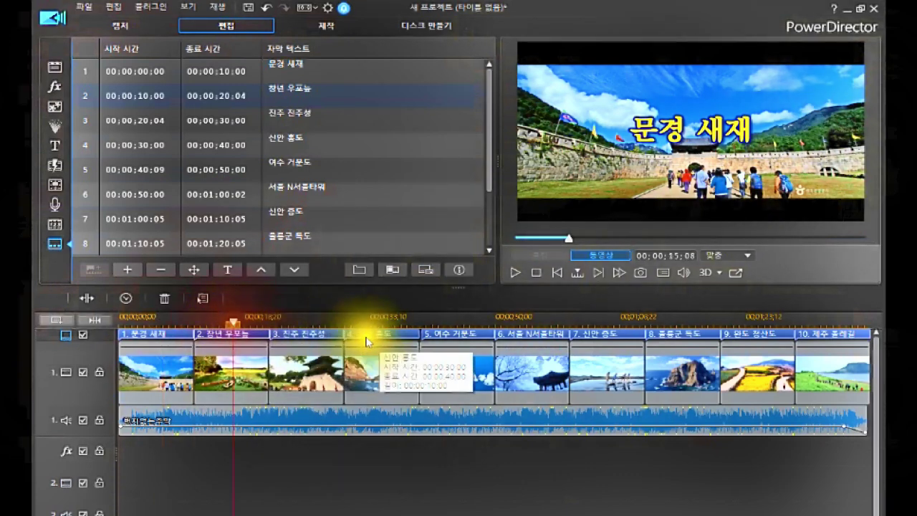
click(387, 326)
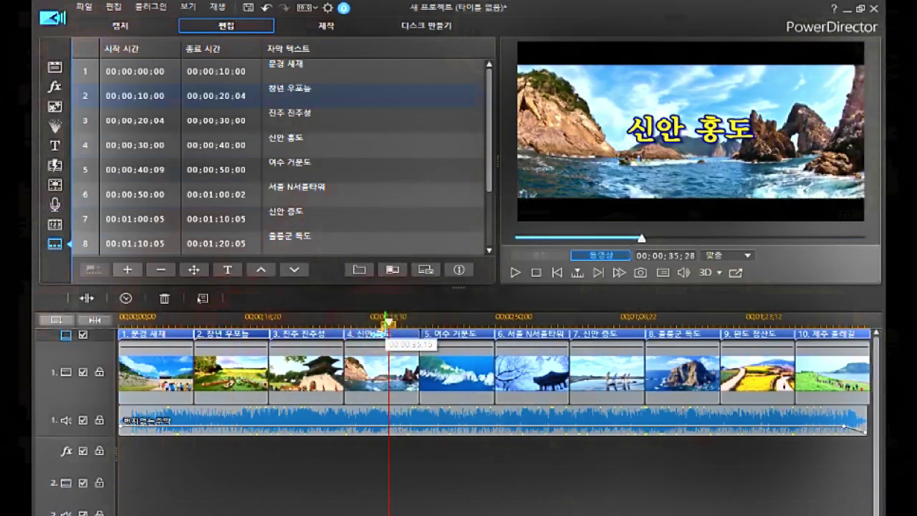
click(151, 374)
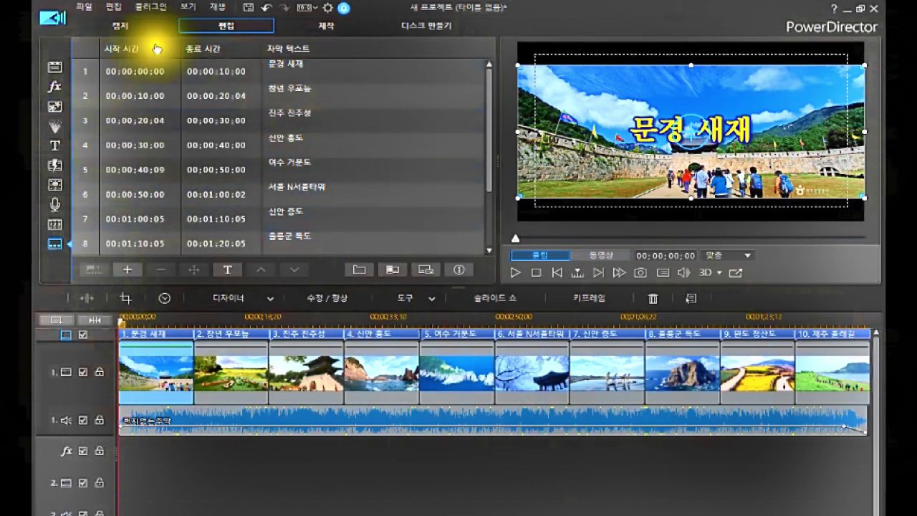
- Add the fade transition between all photos as a cross transition (크로스 전환)
click(56, 68)
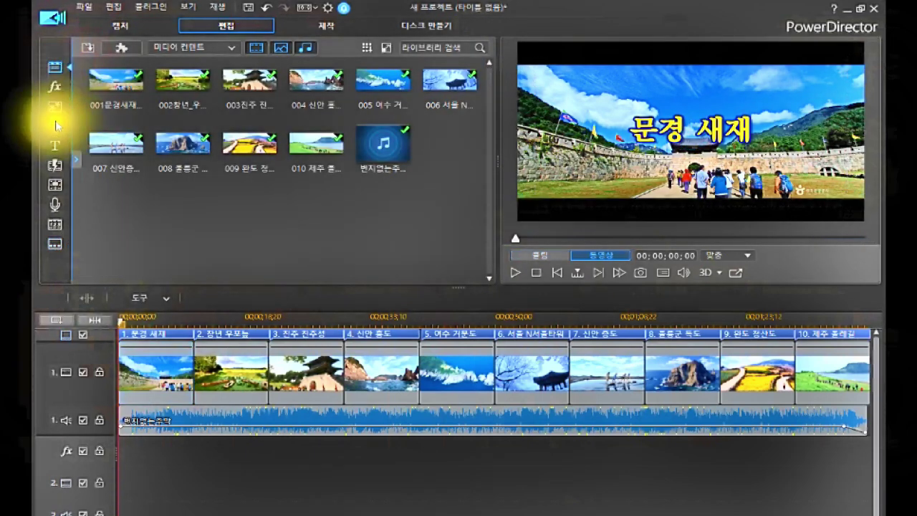
click(55, 165)
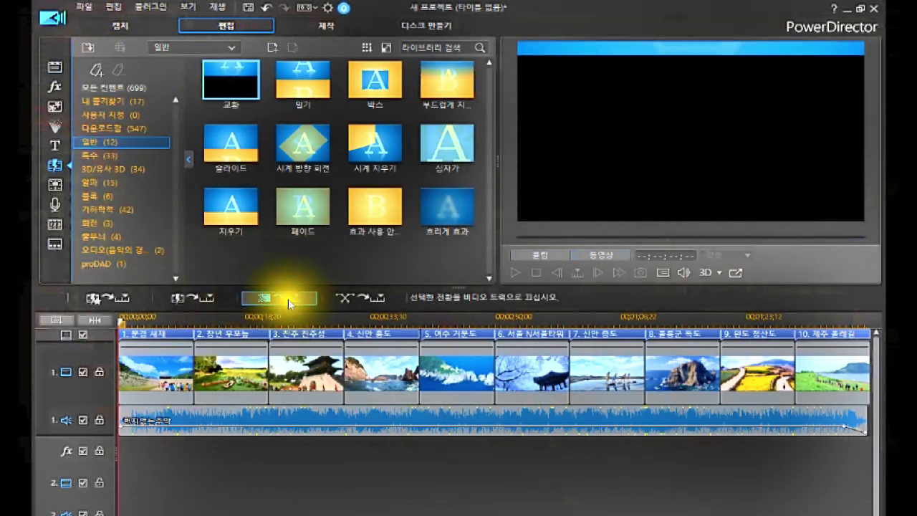
click(285, 300)
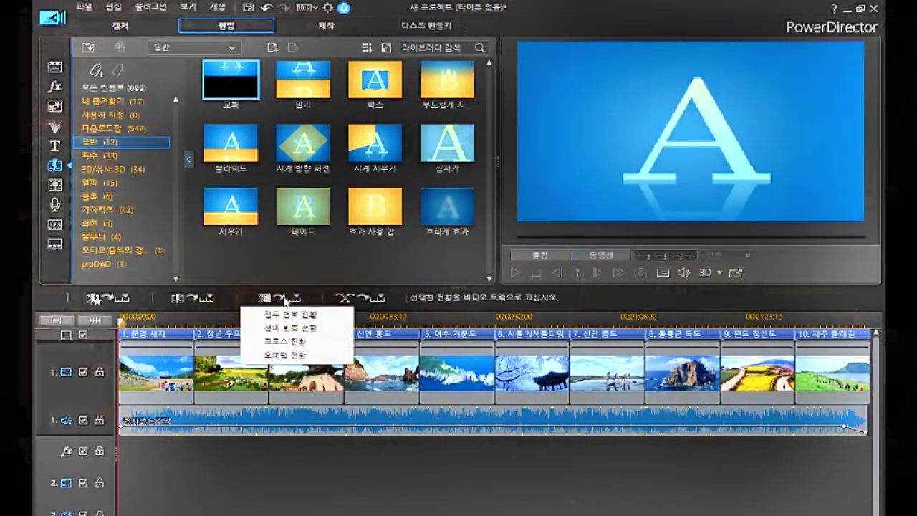
click(292, 341)
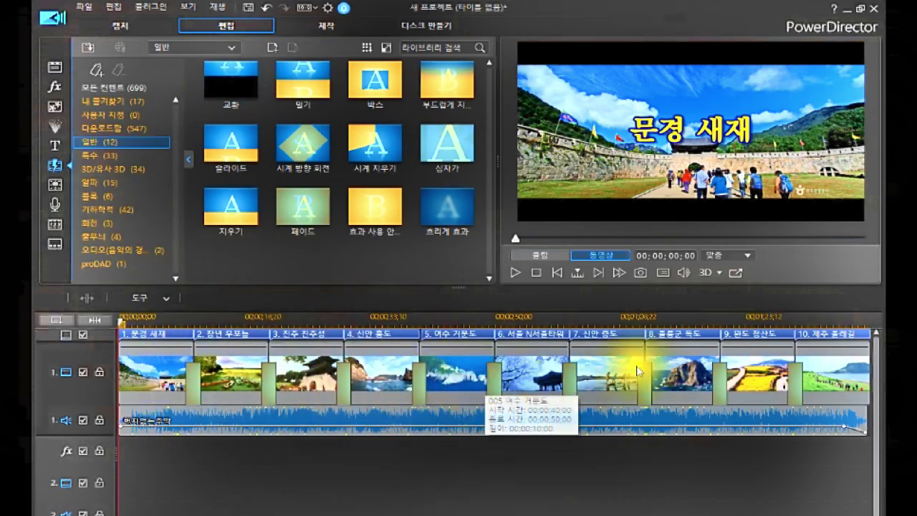
- Give the first photo the "수직 아래" pan and zoom motion style and apply the style to all photos
click(164, 365)
click(170, 317)
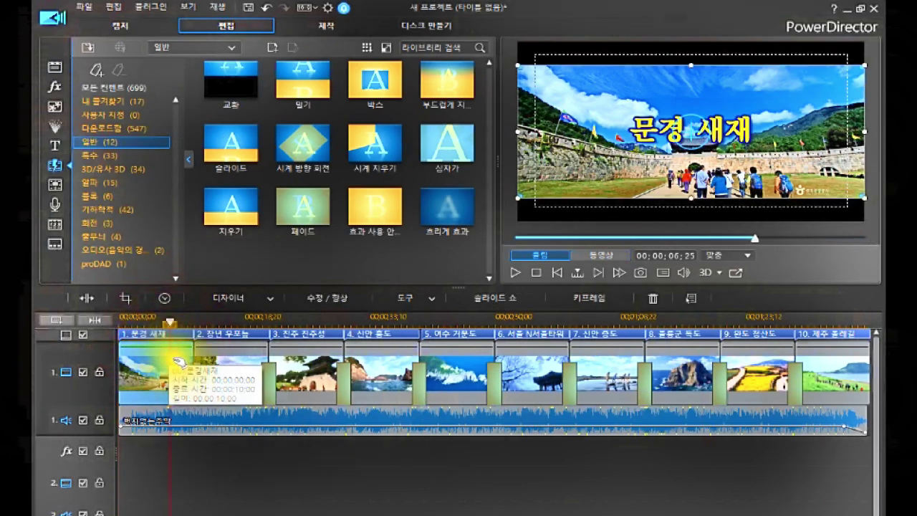
click(232, 322)
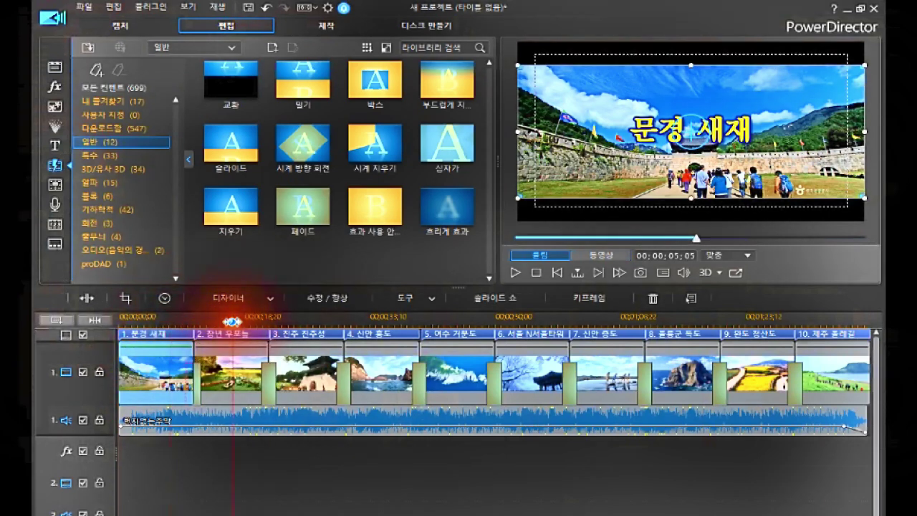
click(232, 361)
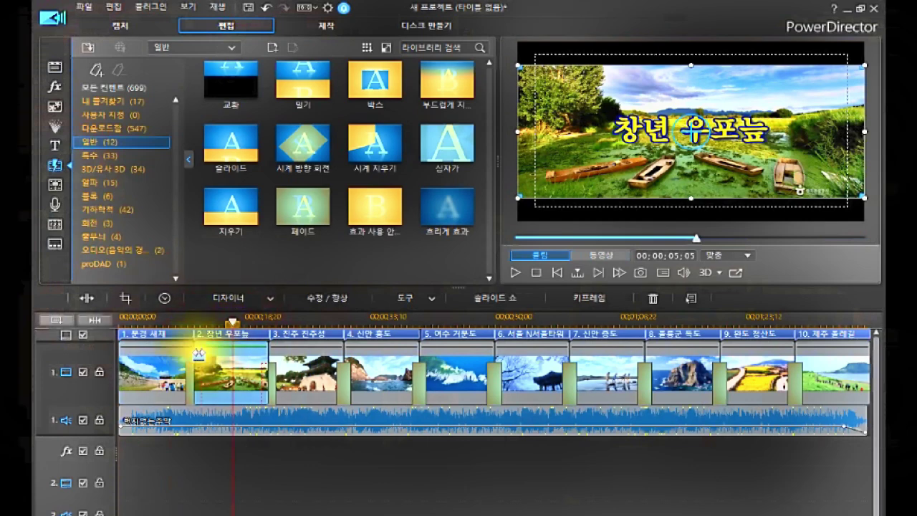
click(159, 372)
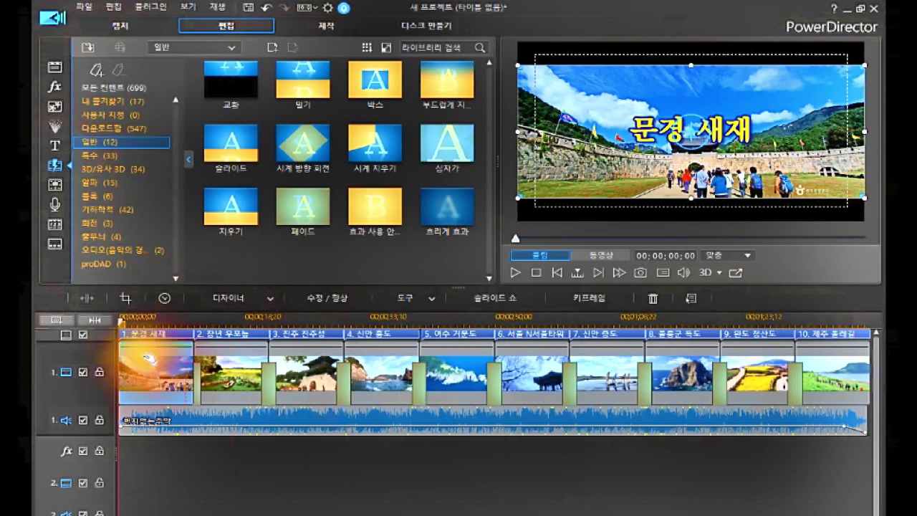
click(429, 298)
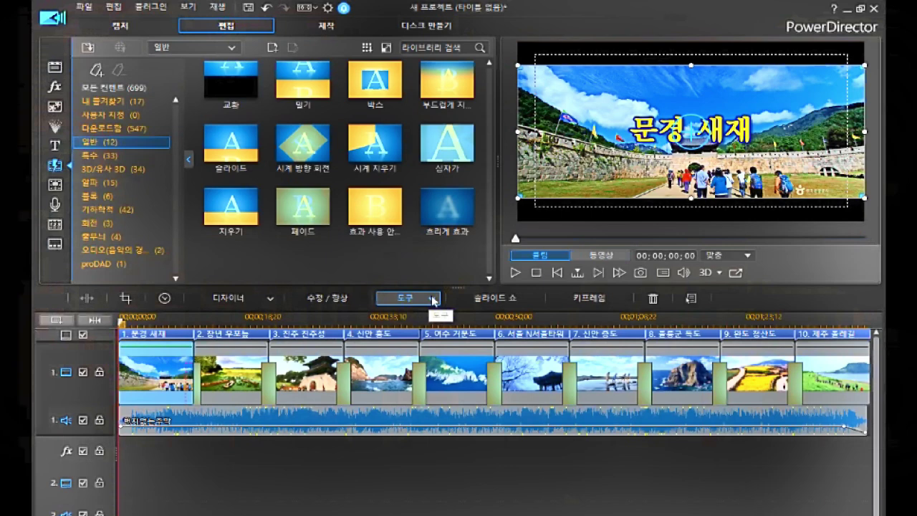
click(431, 296)
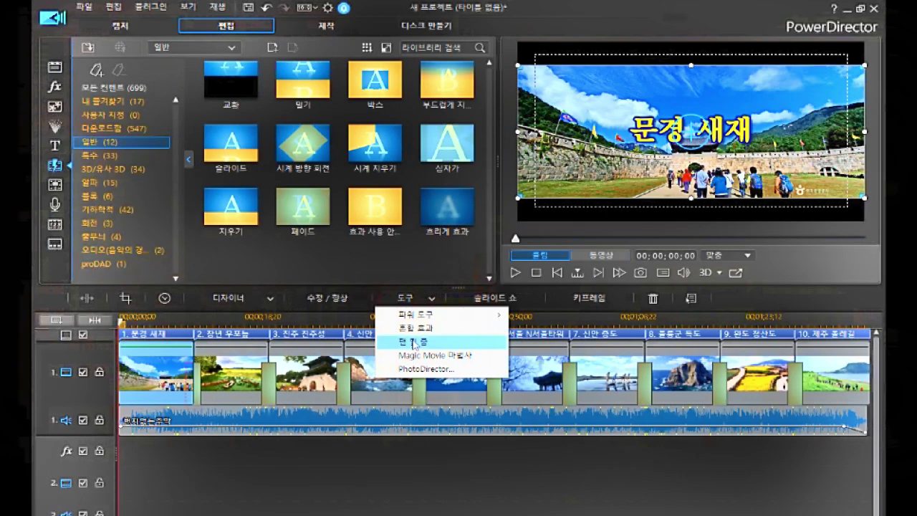
click(414, 343)
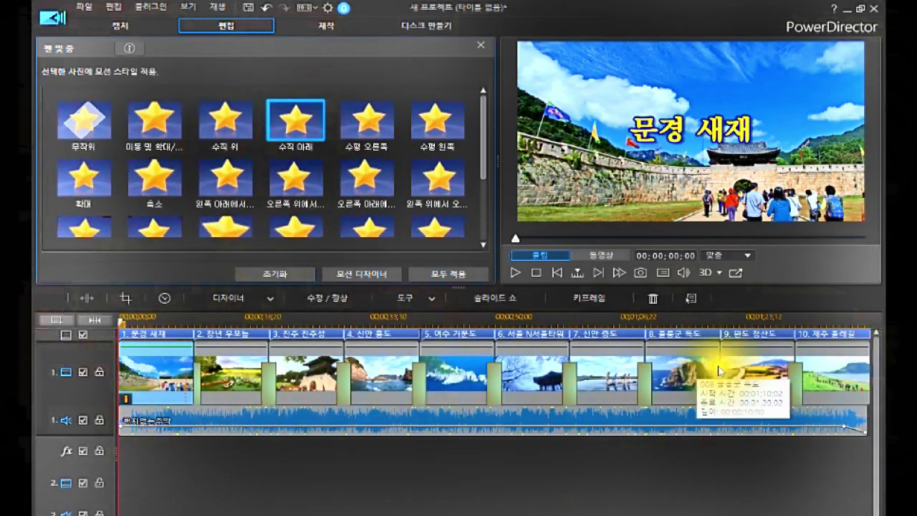
click(440, 276)
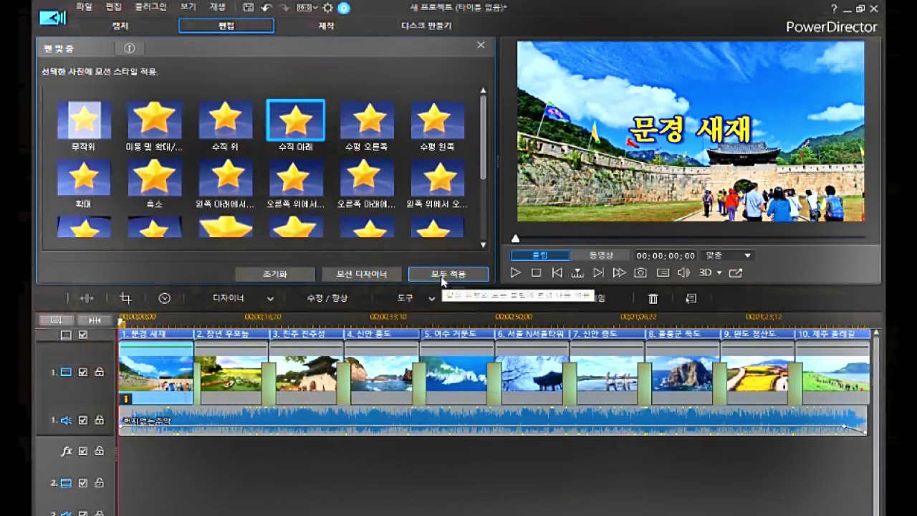
click(441, 278)
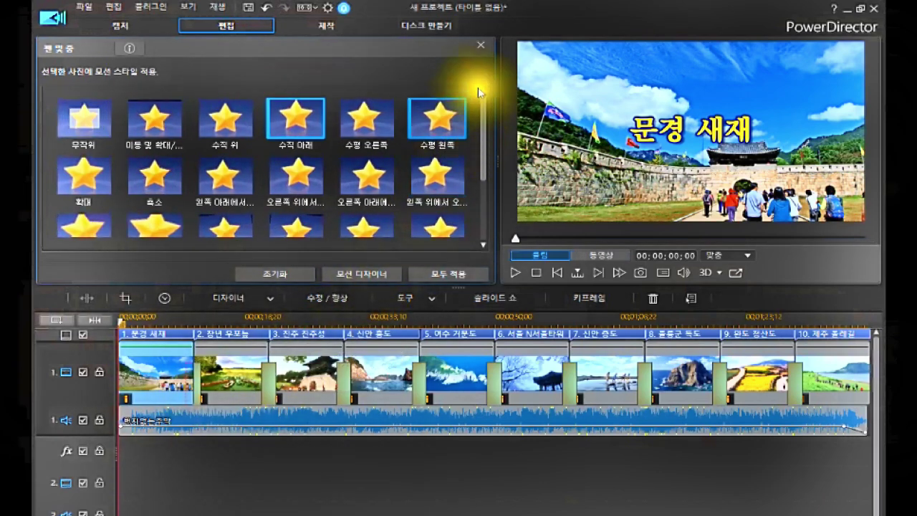
click(480, 45)
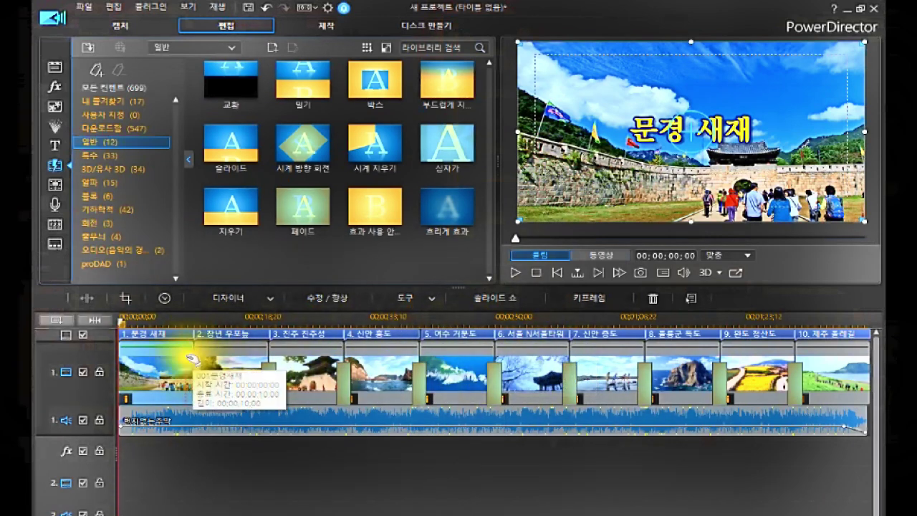
- Open subtitle 1 from the timeline in the subtitle room
click(157, 335)
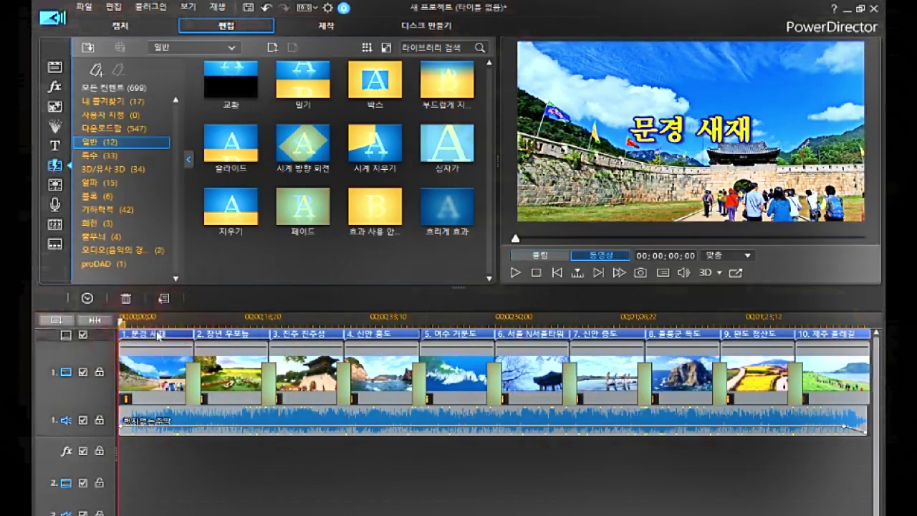
click(156, 334)
double_click(157, 334)
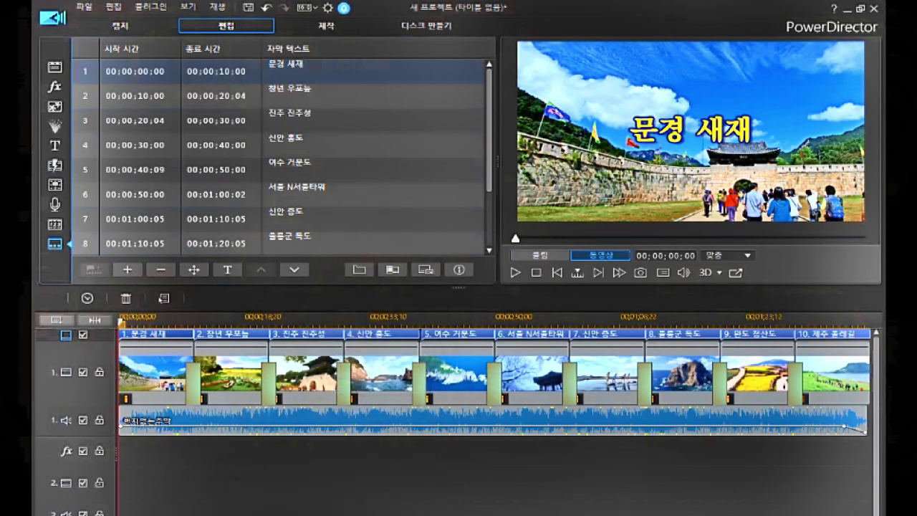
- Switch to an empty Windows Notepad (메모장) document and move its window over the subtitle list
drag(276, 510, 296, 460)
click(358, 513)
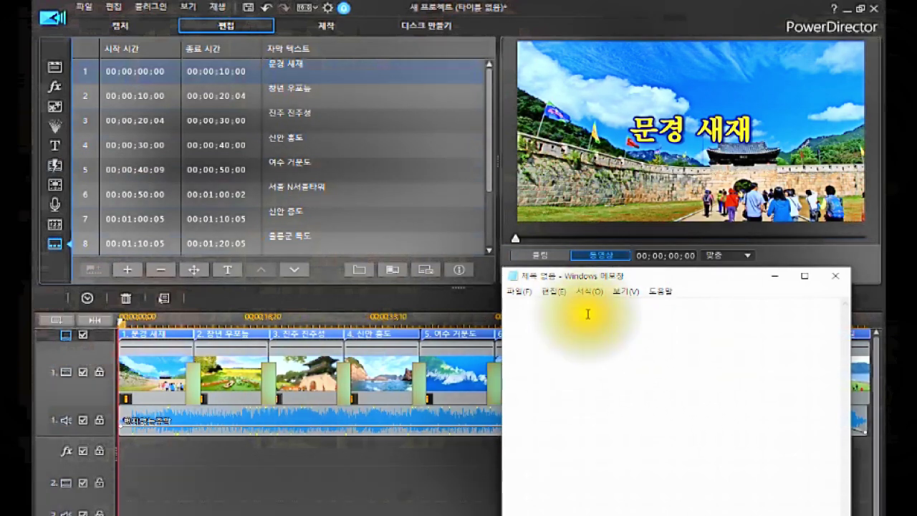
drag(665, 274, 478, 151)
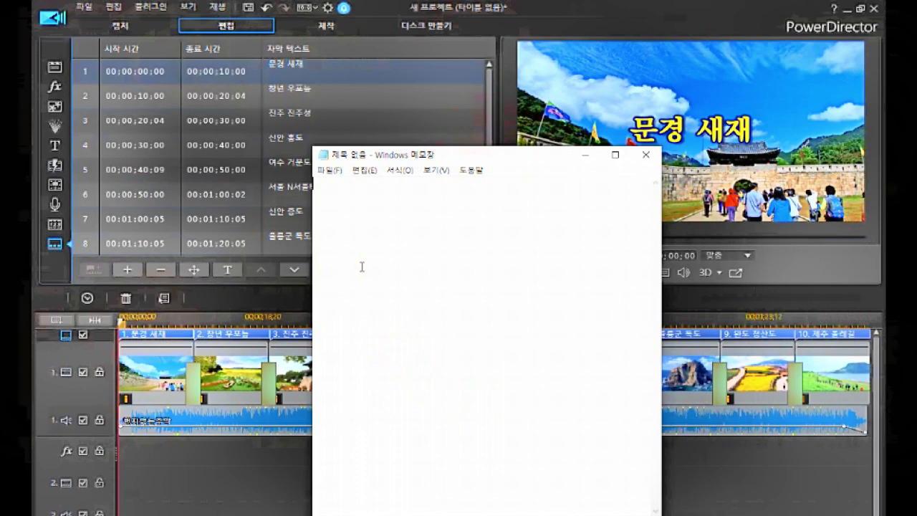
- Start opening a file in Notepad and browse to the "#4-자막사용2-2" folder inside 파워디렉터강좌 on the 동영상_제작 (L:) drive
click(331, 170)
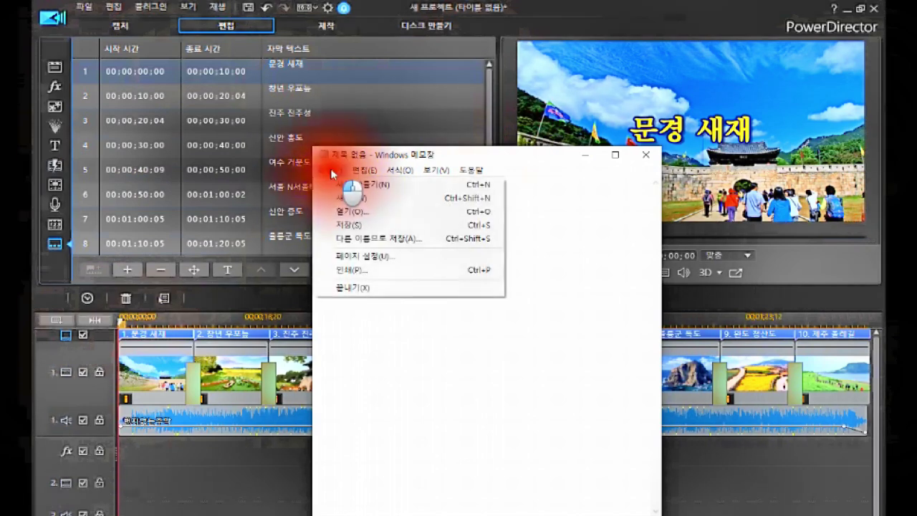
click(349, 208)
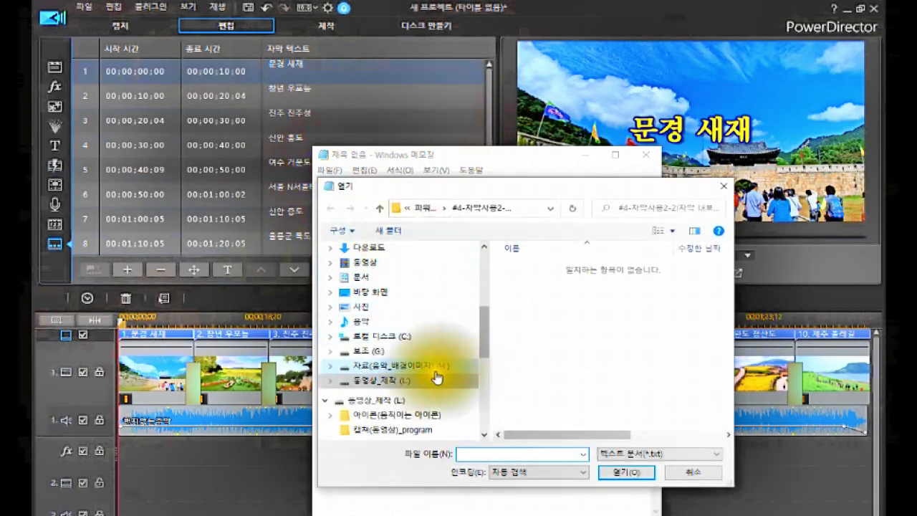
scroll(415, 374, down, 1)
click(351, 351)
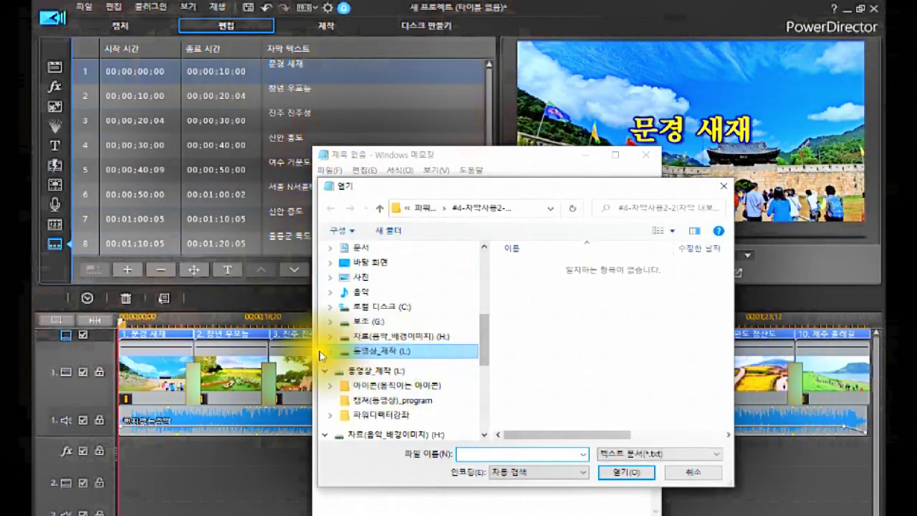
click(331, 351)
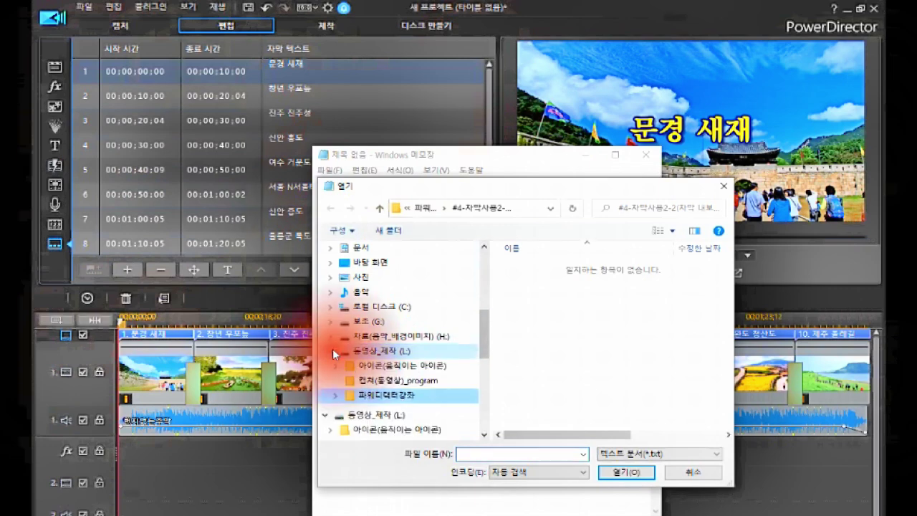
click(372, 395)
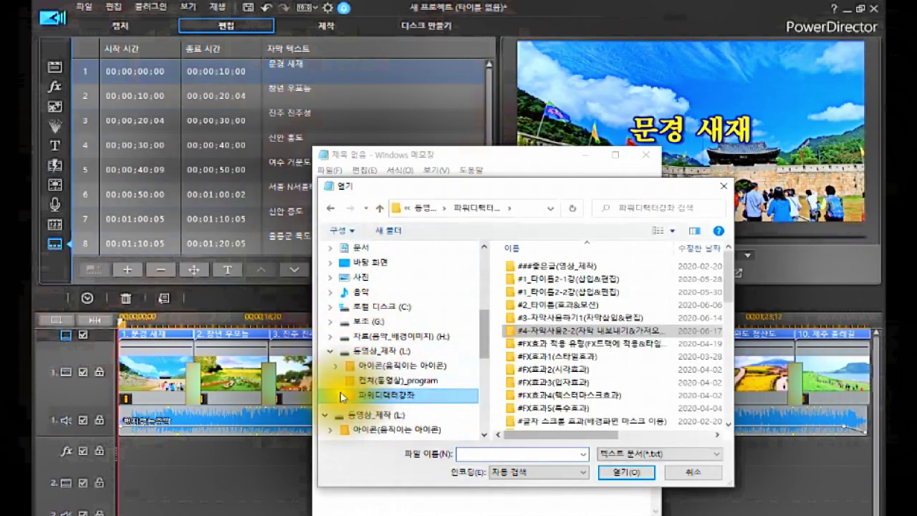
click(336, 394)
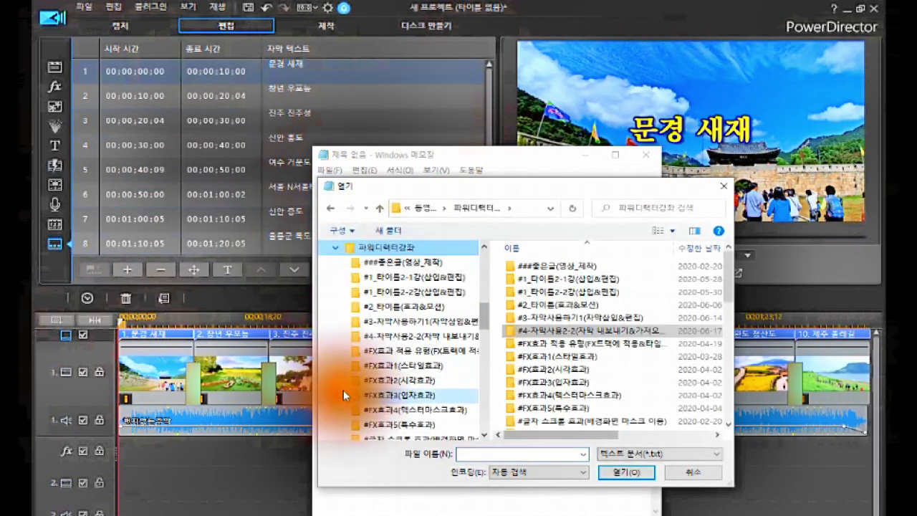
click(407, 337)
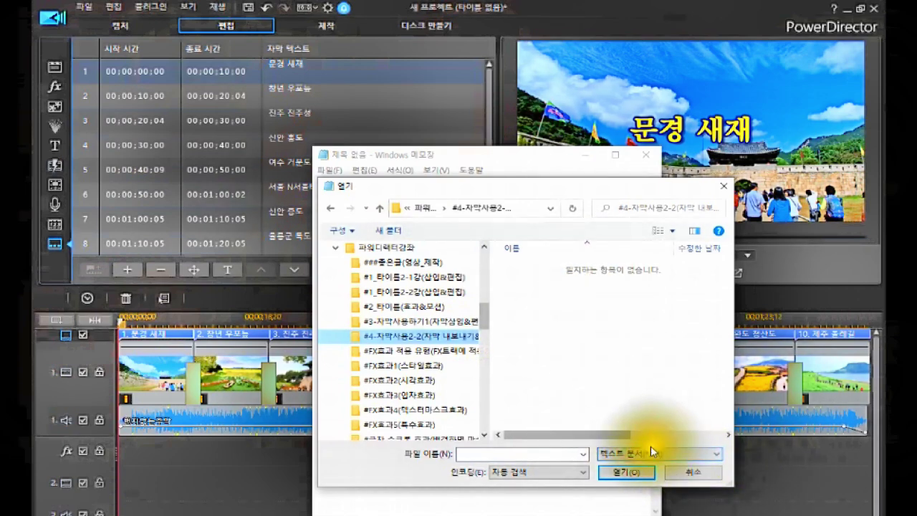
- Show all file types (모든 파일) and open subtitle.srt in Notepad
click(716, 459)
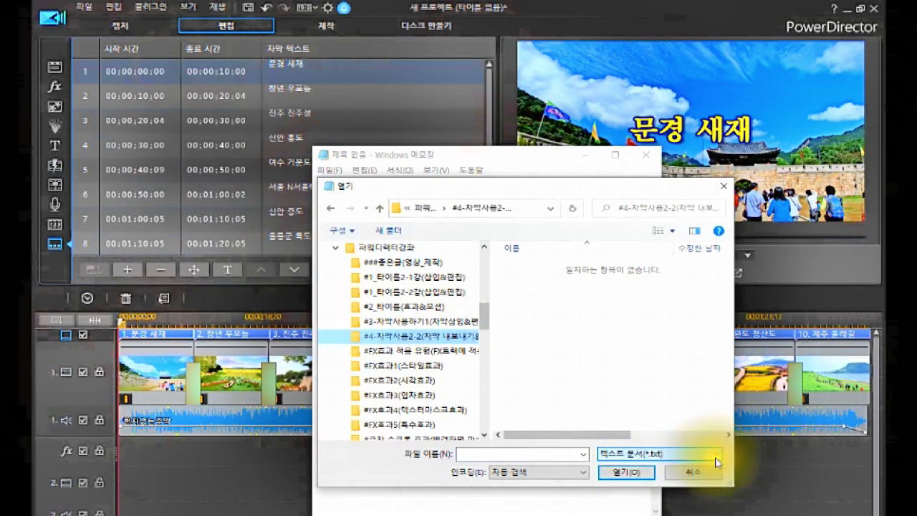
click(717, 458)
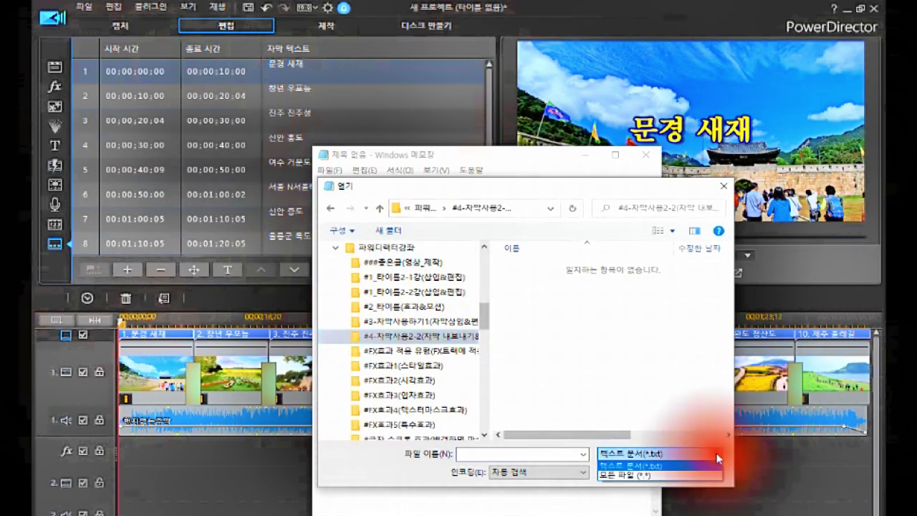
click(648, 476)
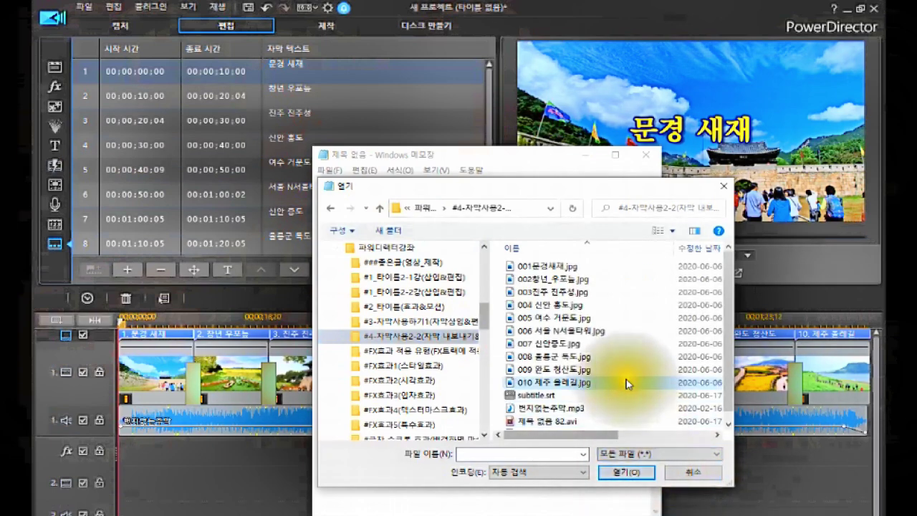
scroll(626, 383, down, 1)
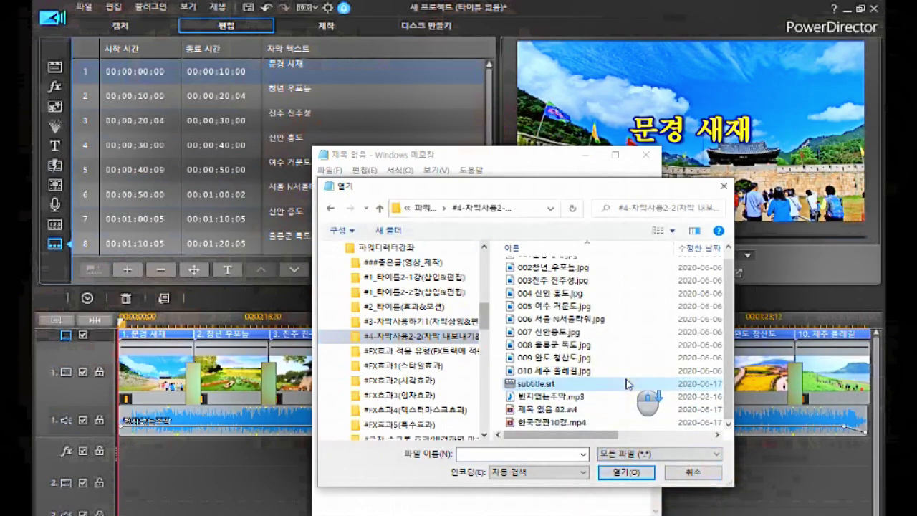
drag(552, 385, 540, 390)
click(535, 383)
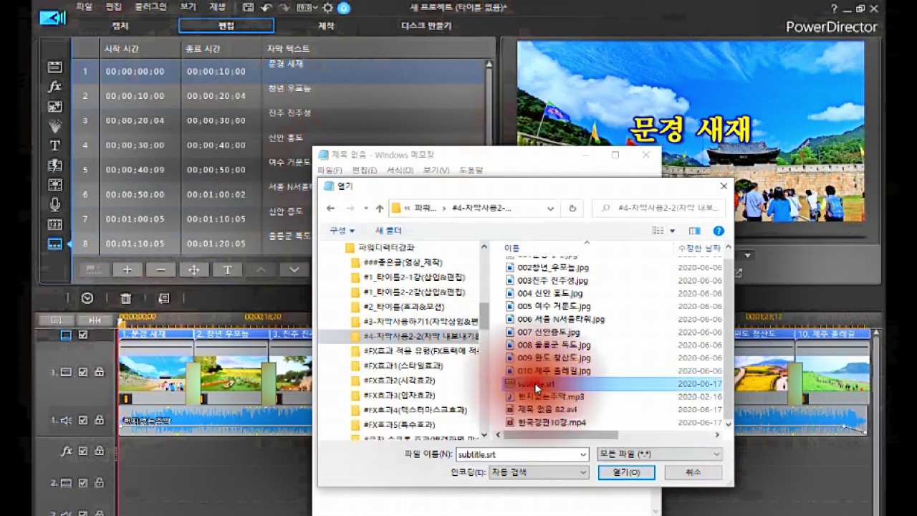
click(621, 473)
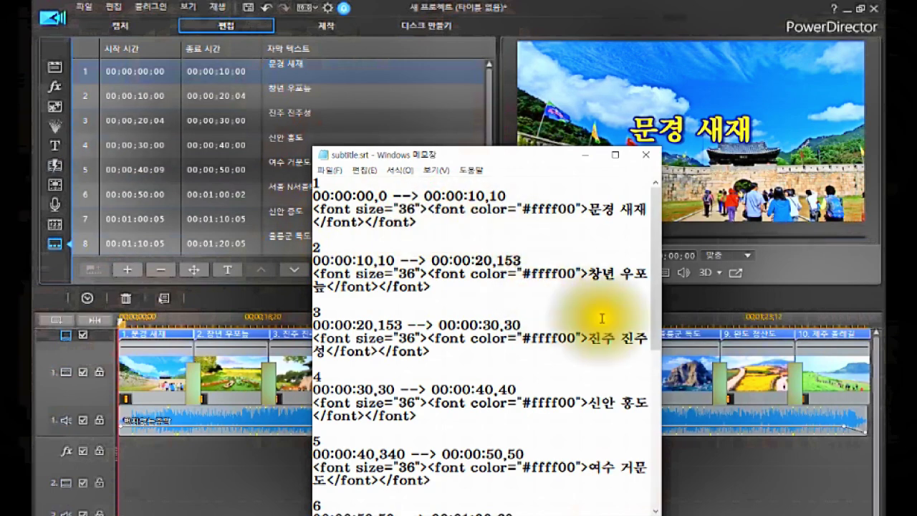
- Widen the Notepad window on both sides so each subtitle's tags fit on one line, and move it up the screen
drag(658, 302, 731, 284)
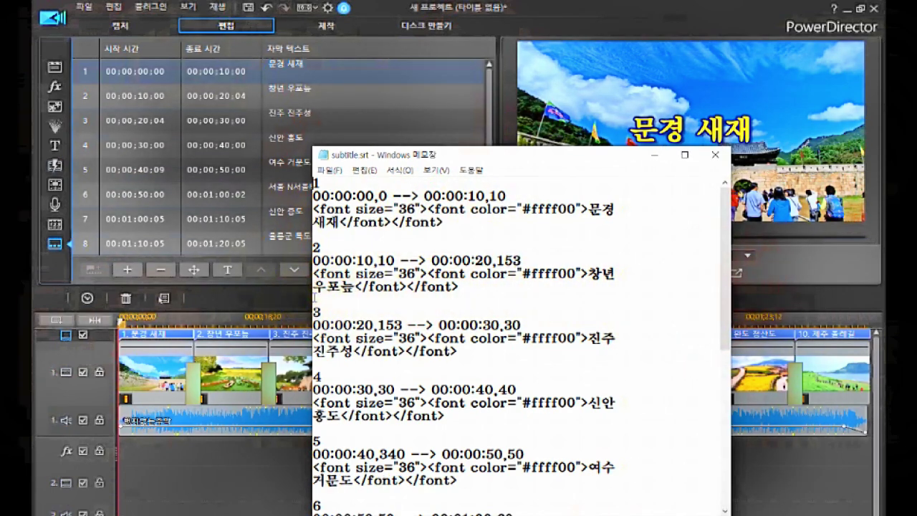
drag(313, 301, 237, 308)
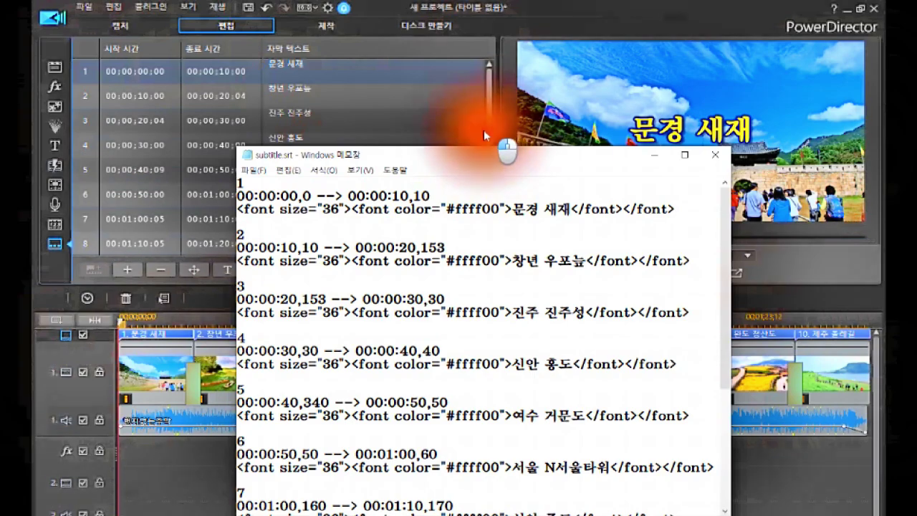
click(478, 163)
drag(565, 149, 557, 64)
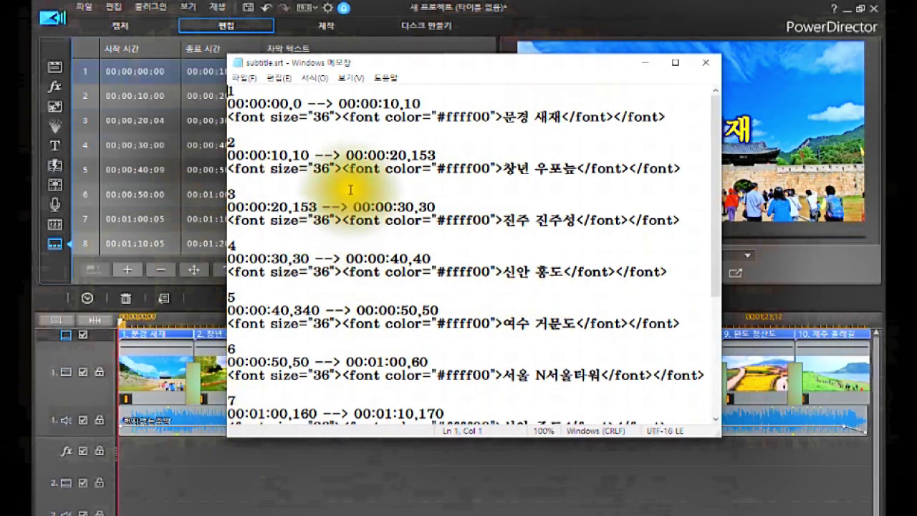
- Examine the sequence numbers and the start and end time codes of subtitles 1 and 2 in subtitle.srt
click(237, 100)
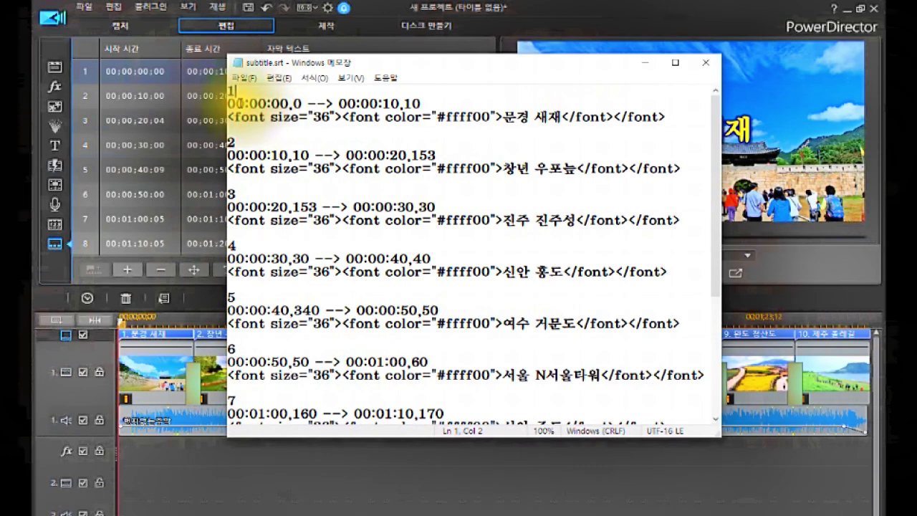
click(247, 105)
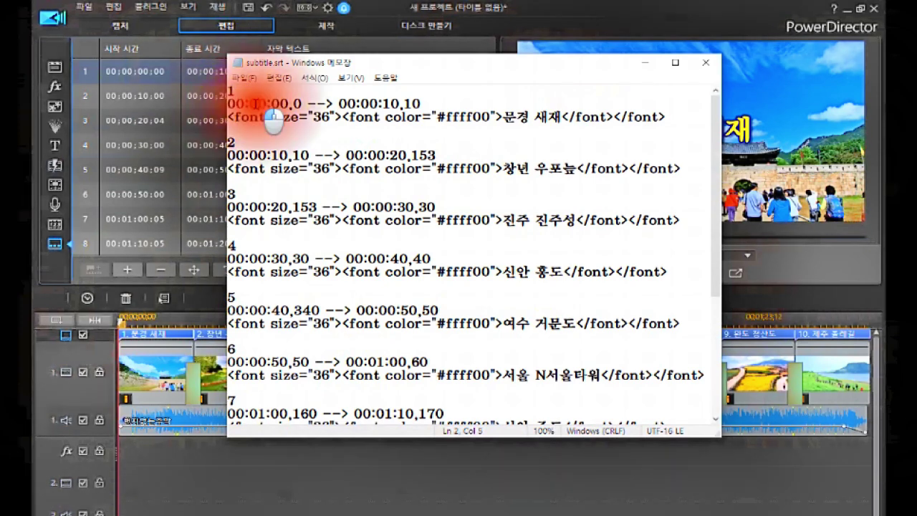
click(279, 102)
click(299, 104)
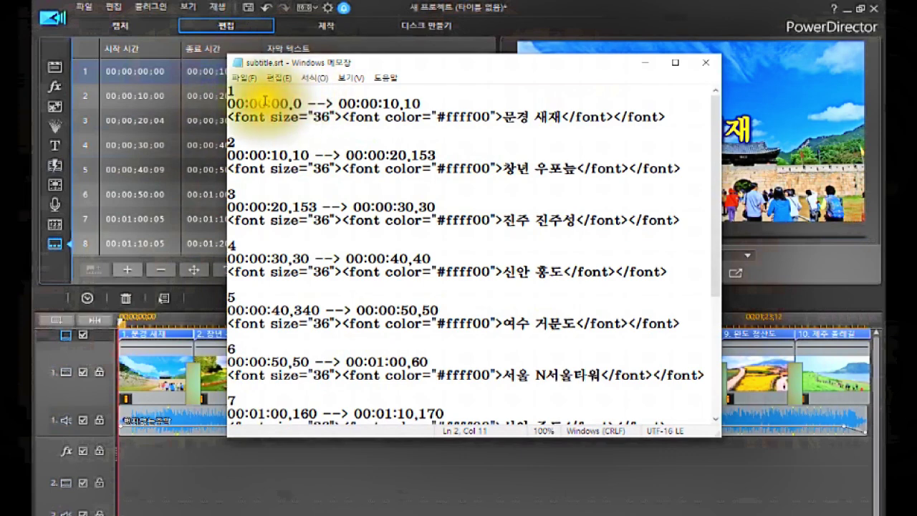
double_click(387, 104)
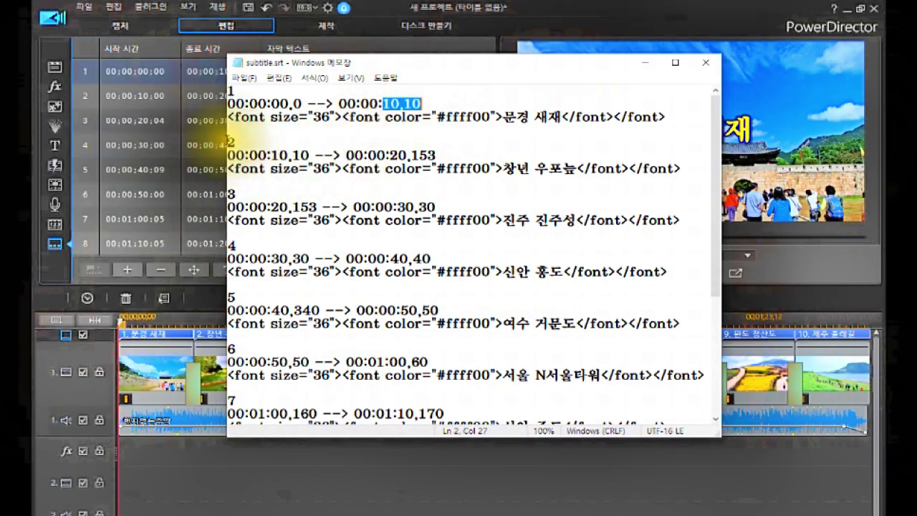
click(229, 140)
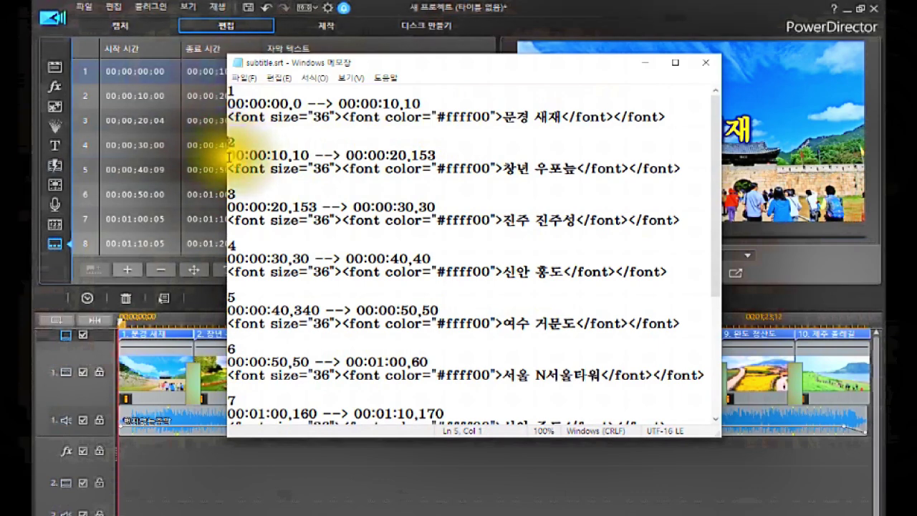
click(230, 154)
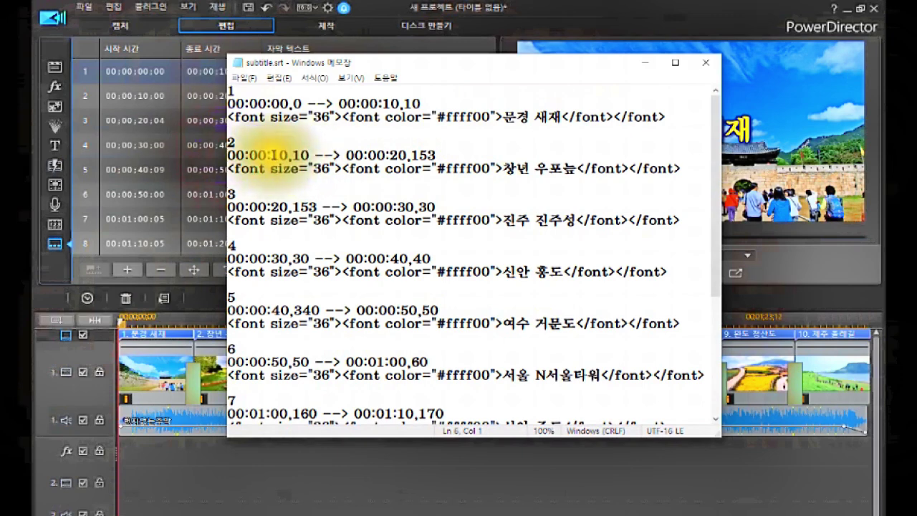
click(282, 155)
drag(282, 155, 307, 155)
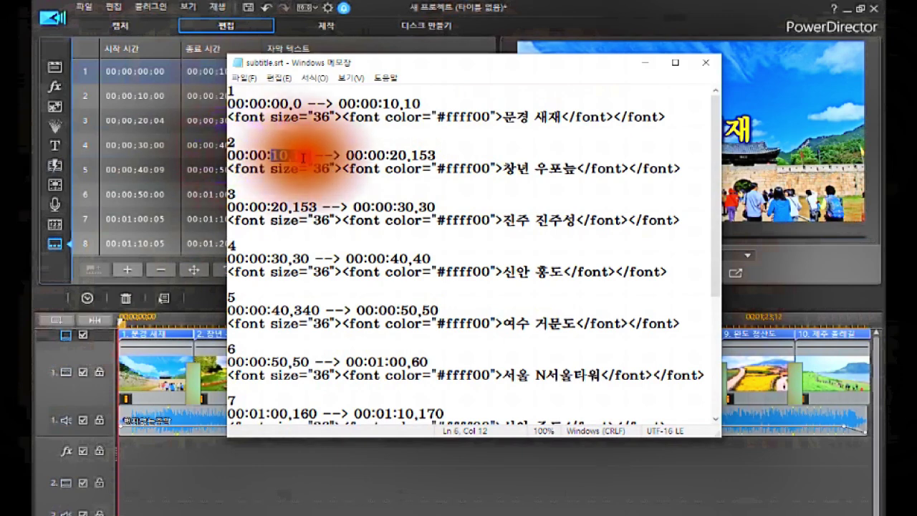
click(400, 154)
drag(401, 153, 427, 153)
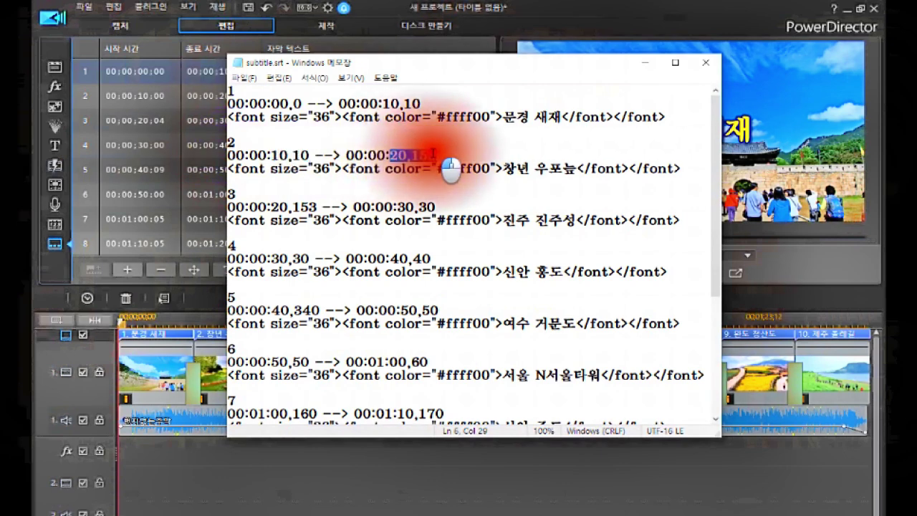
drag(433, 153, 435, 155)
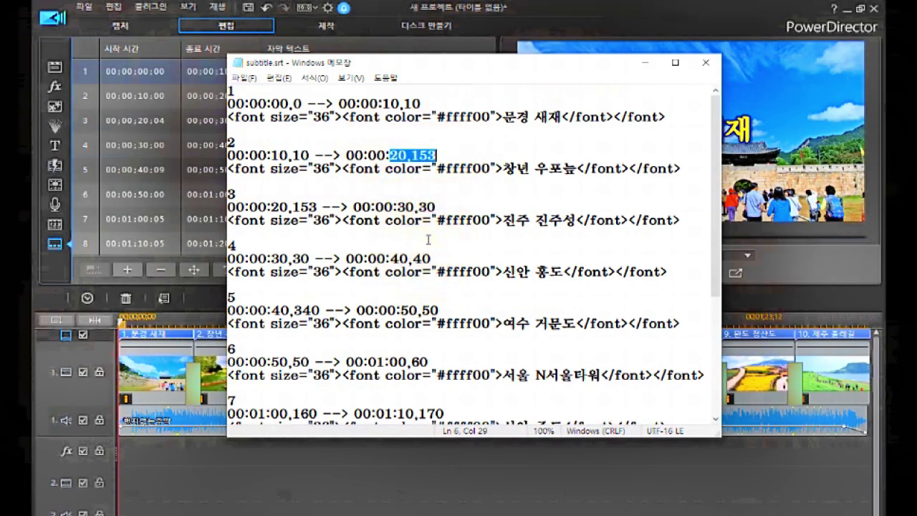
click(419, 184)
- Examine the font size tag, font color tag and caption text of subtitle 1
click(298, 175)
click(319, 122)
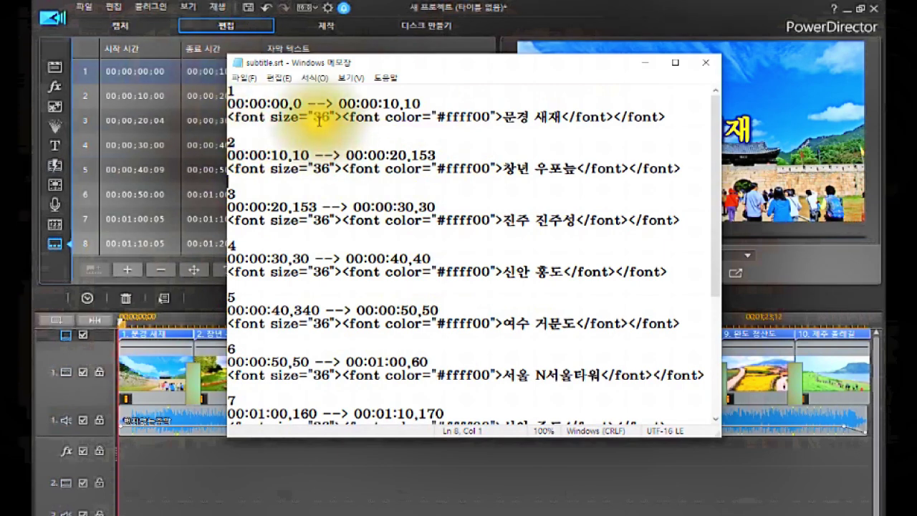
click(404, 116)
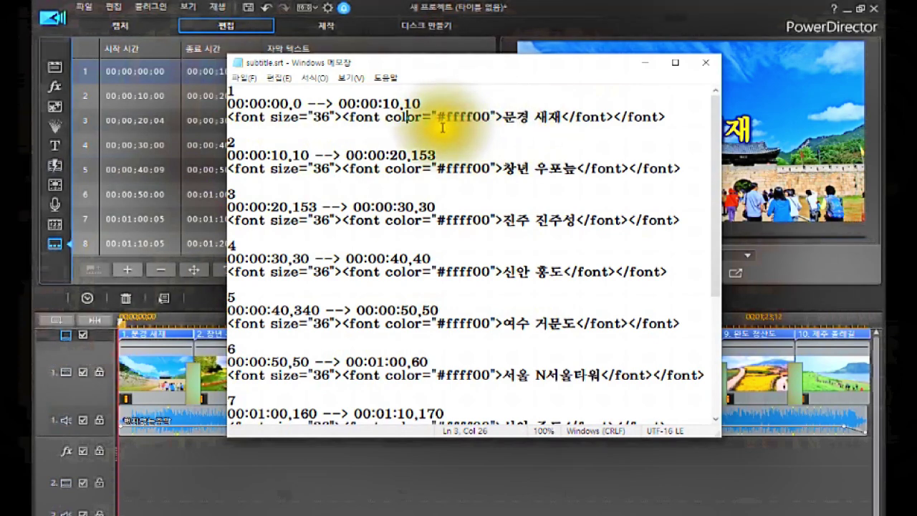
click(501, 117)
drag(502, 116, 563, 118)
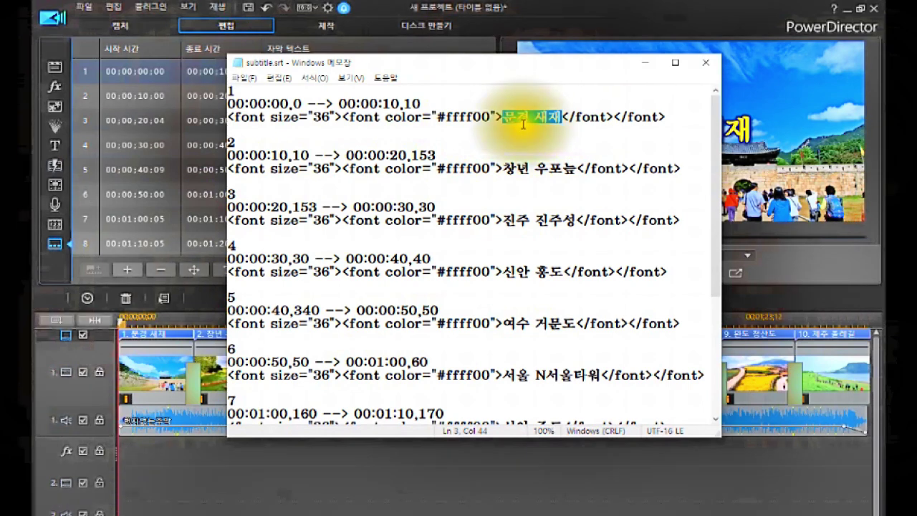
click(516, 122)
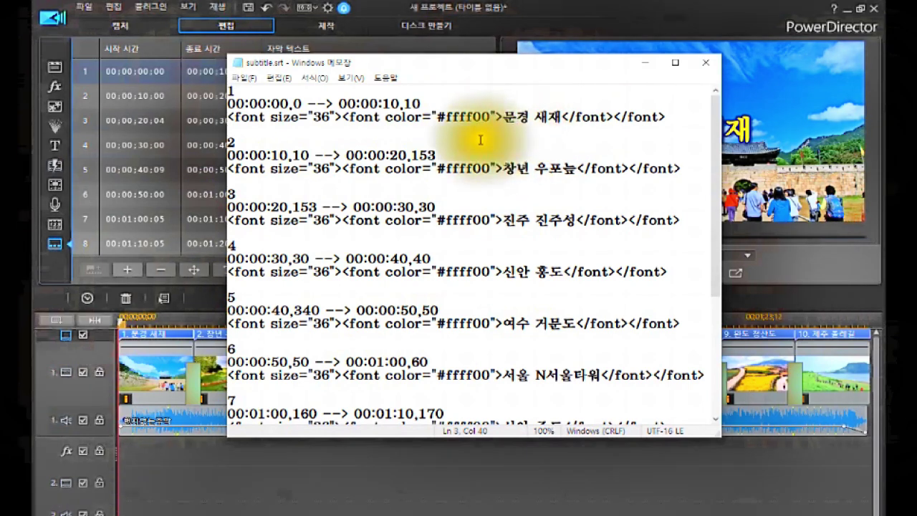
- Examine the number, caption text and start and end times of the last subtitle, 제주 올레길
scroll(482, 139, down, 5)
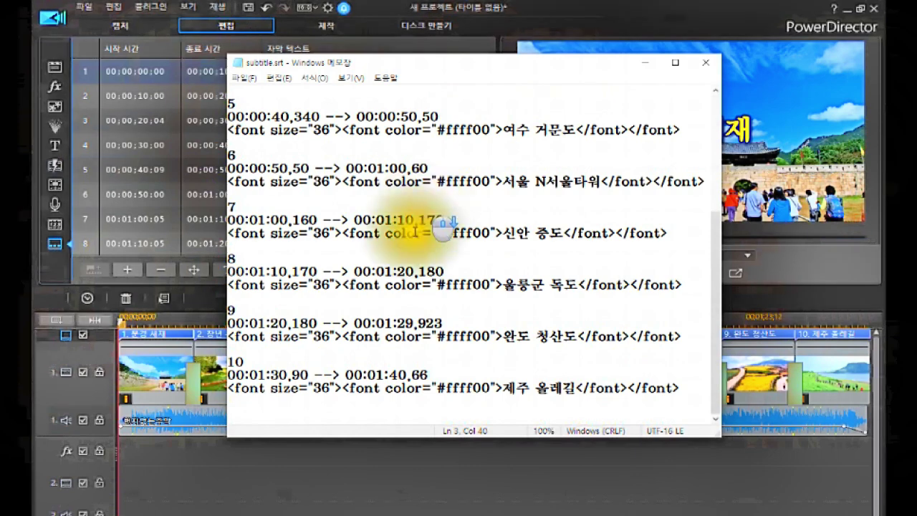
click(252, 362)
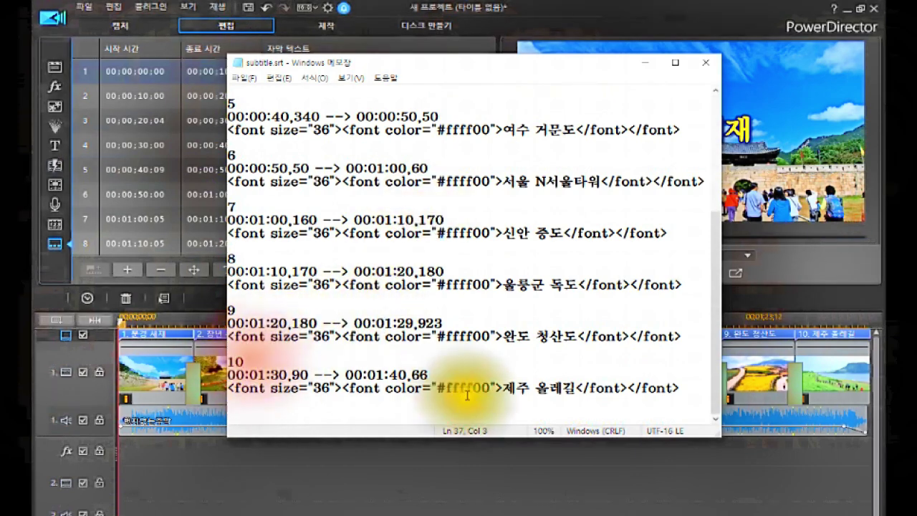
click(556, 387)
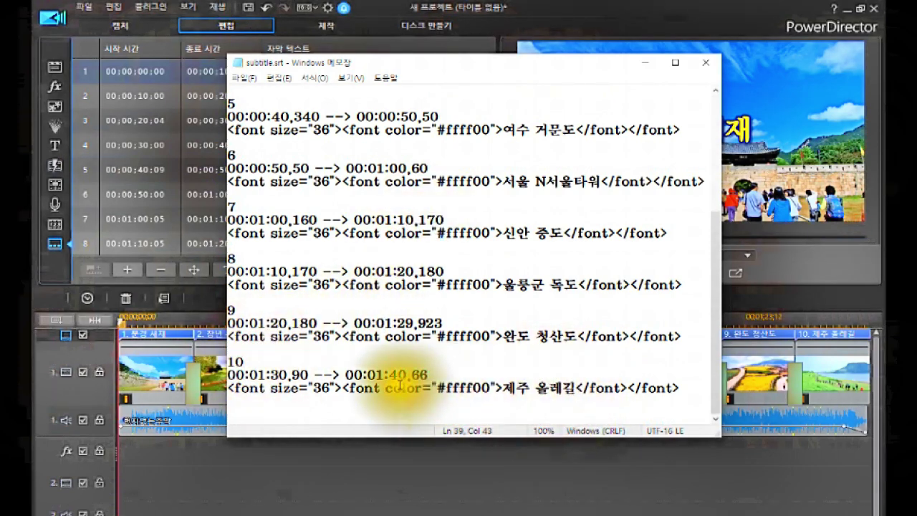
click(279, 374)
click(290, 374)
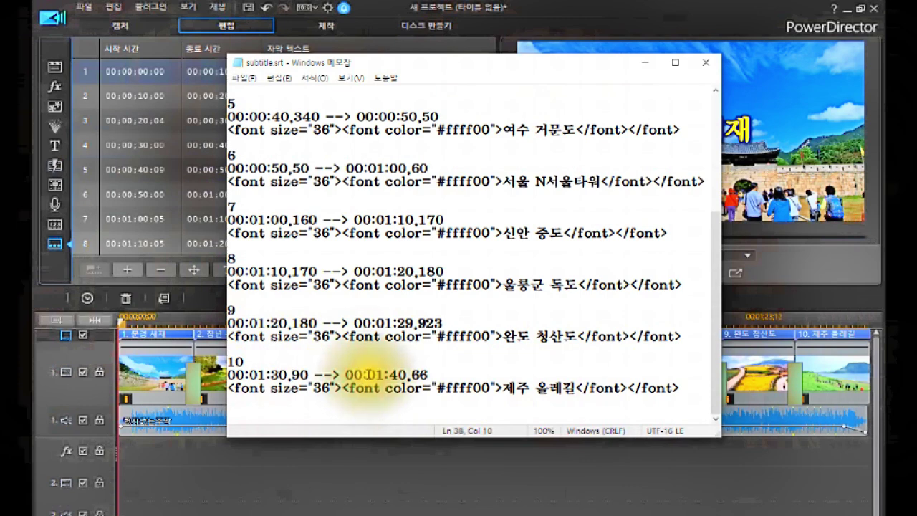
click(420, 375)
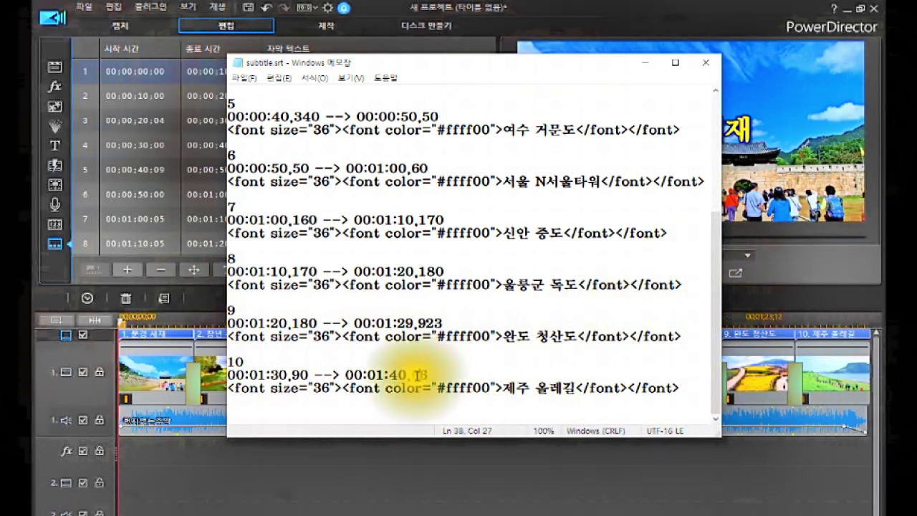
click(396, 376)
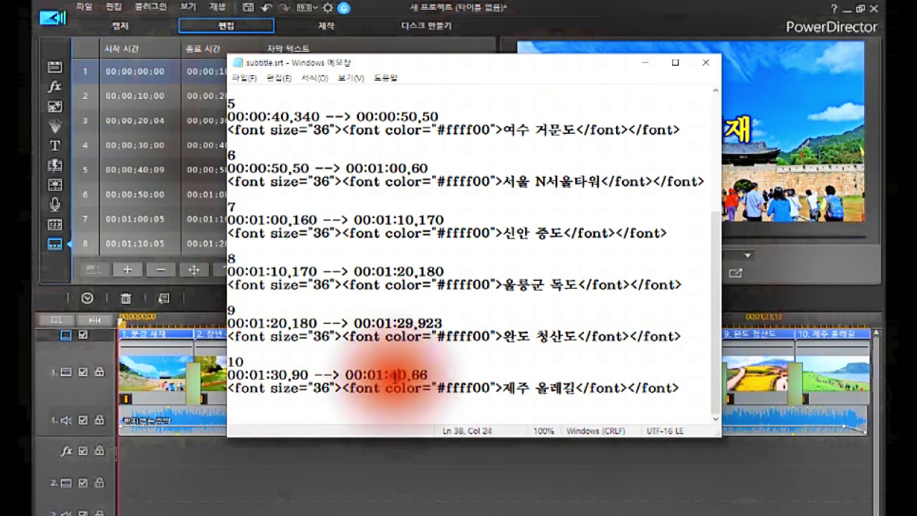
- Examine the end times of subtitles 10 and 9 and the time codes of subtitle 2 in subtitle.srt
drag(401, 377, 425, 377)
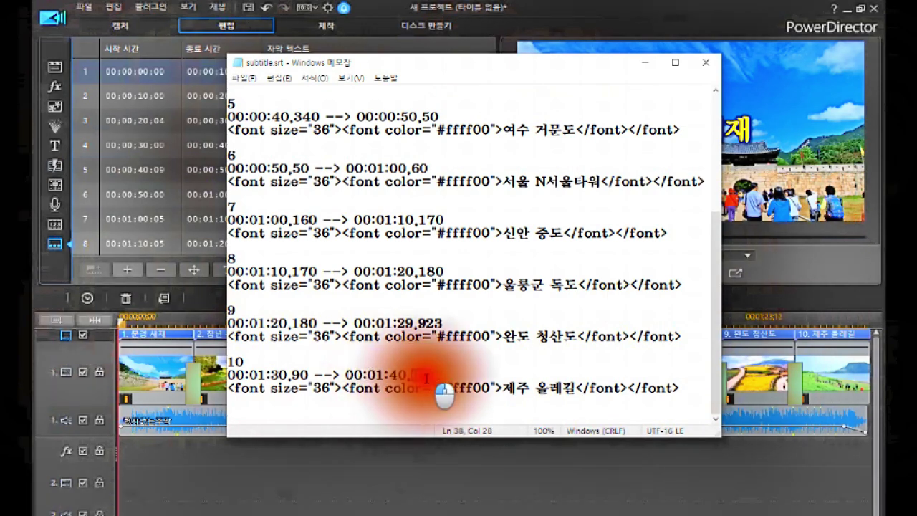
click(405, 324)
click(410, 326)
drag(395, 323, 442, 325)
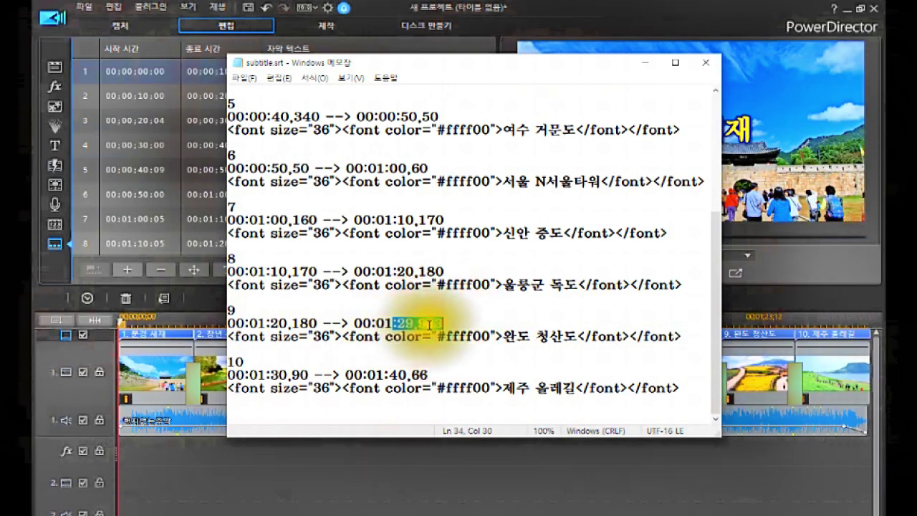
click(528, 315)
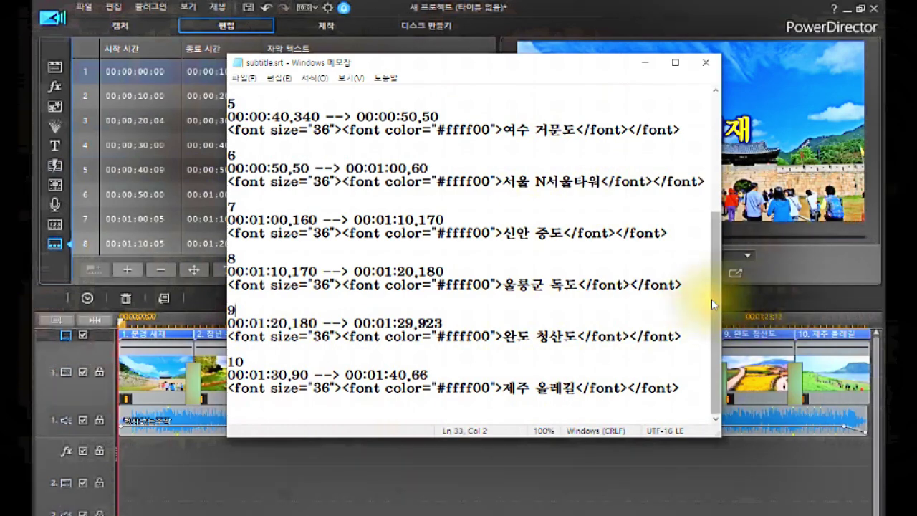
scroll(715, 287, up, 2)
scroll(716, 252, up, 3)
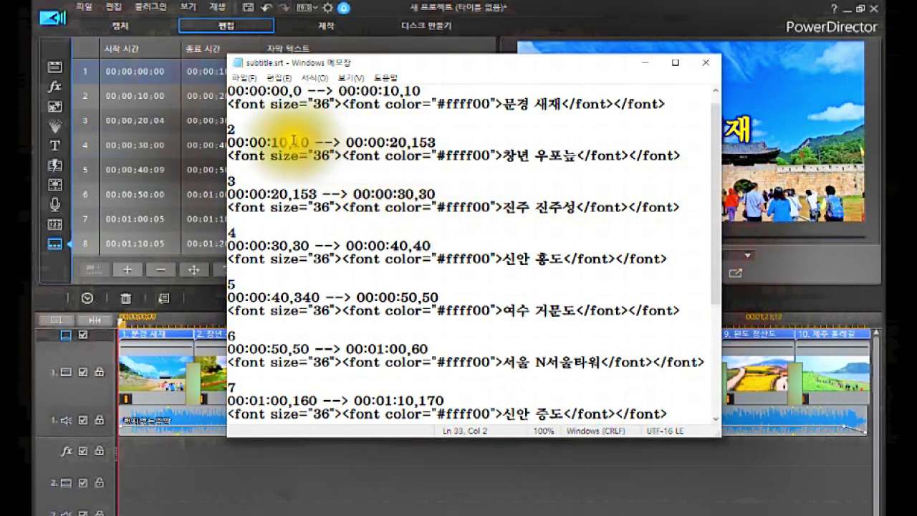
click(397, 141)
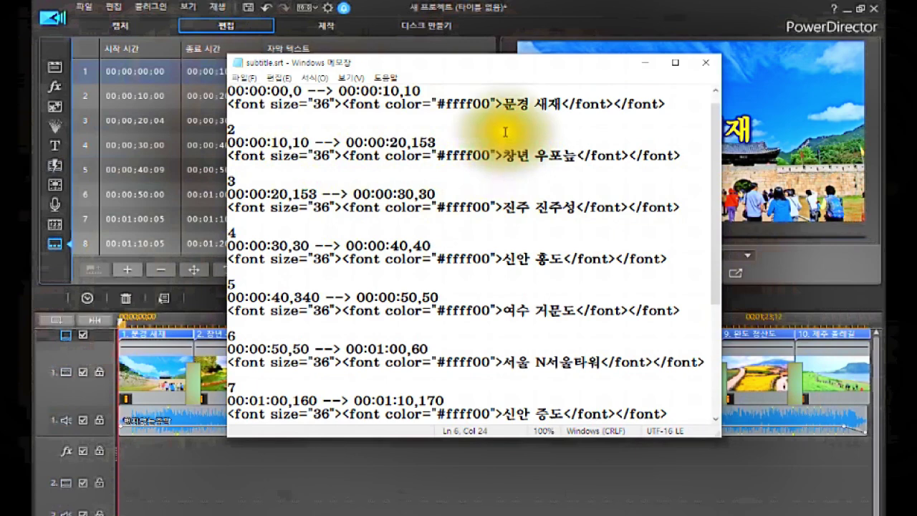
- Change subtitle 1's caption to 수정_문경새재, its font size to 49 and its font color to #fccf00
drag(503, 103, 563, 105)
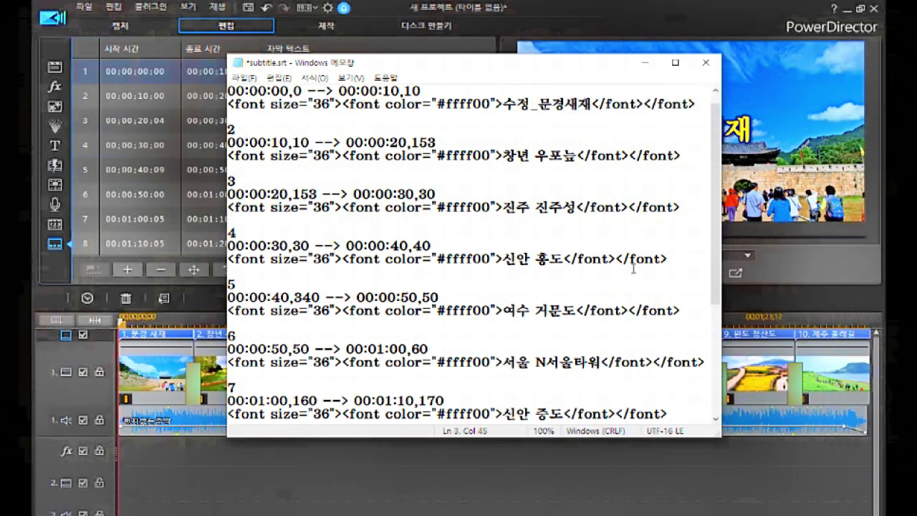
click(313, 105)
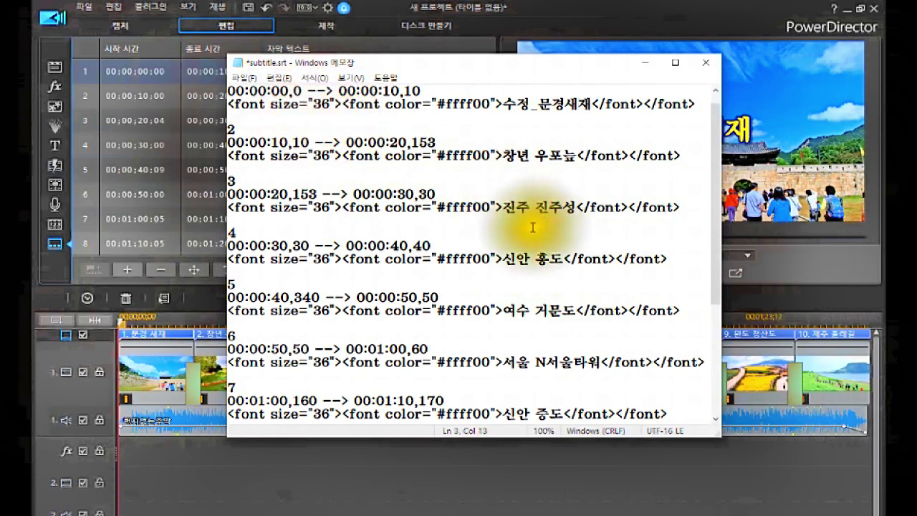
key(Delete)
key(Delete)
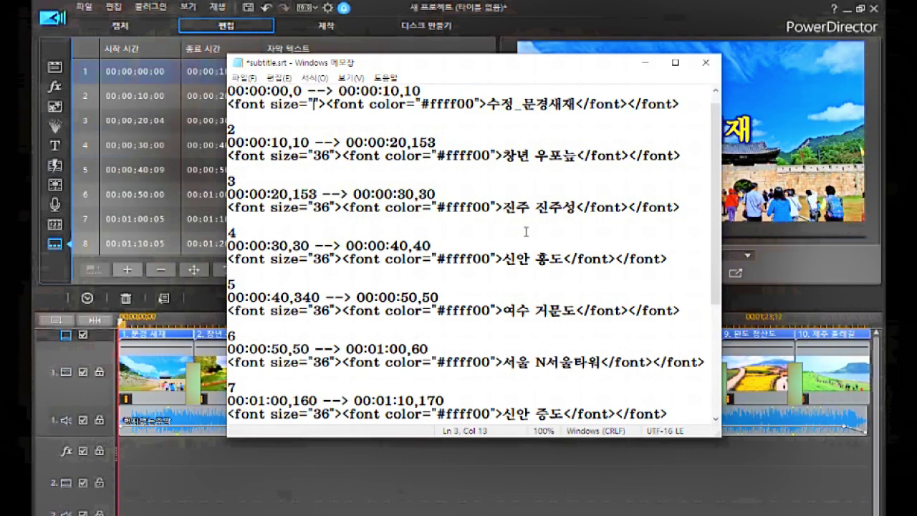
text(49)
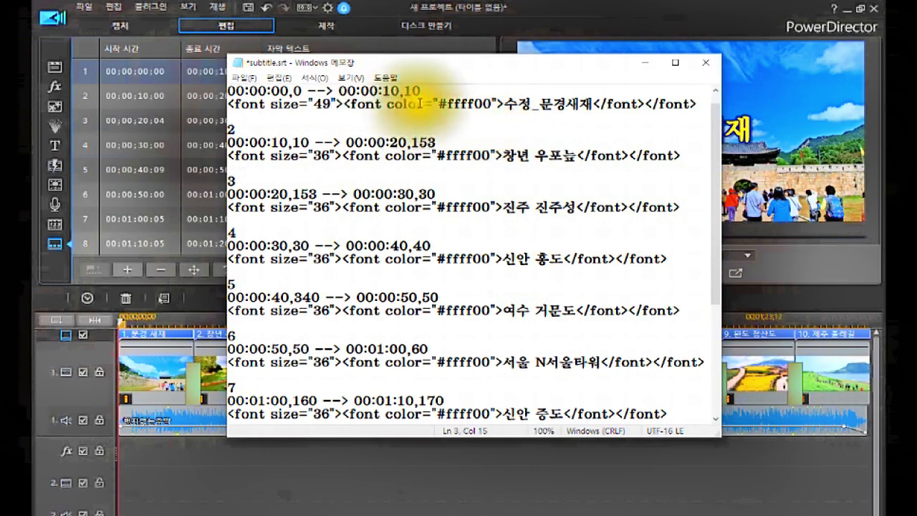
mouse_move(446, 104)
mouse_down()
mouse_move(484, 106)
mouse_move(450, 105)
mouse_up()
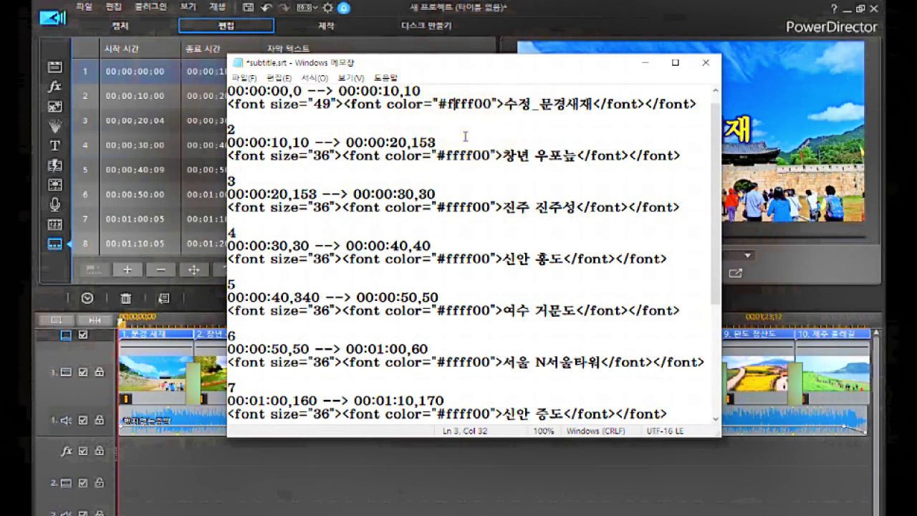
text(cc)
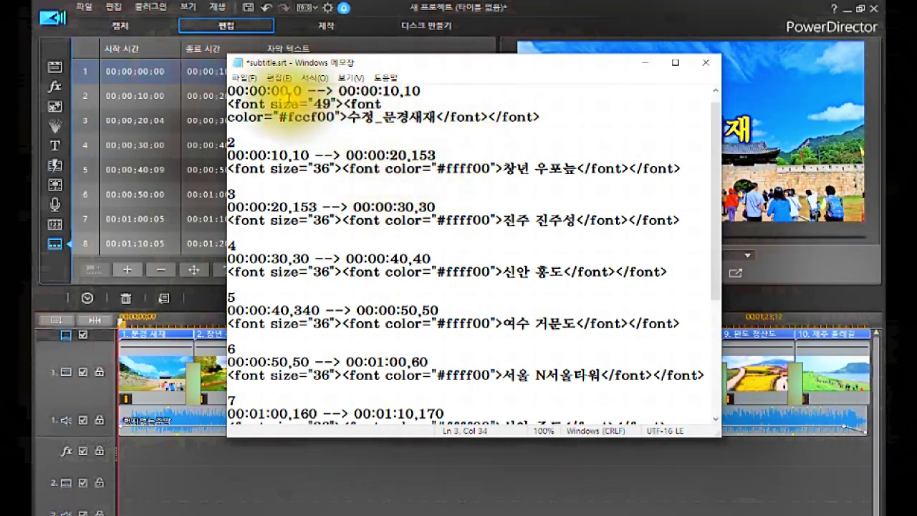
- Save the edited subtitle.srt and close Notepad
click(243, 78)
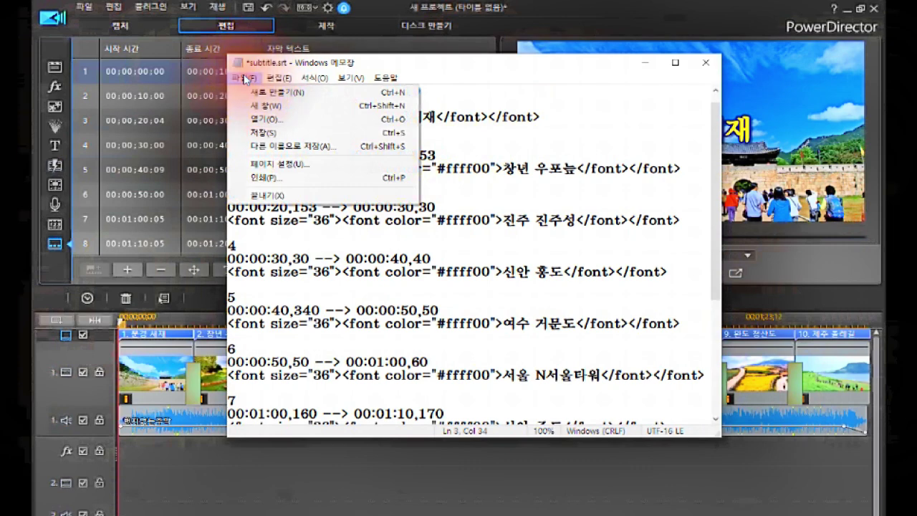
click(265, 134)
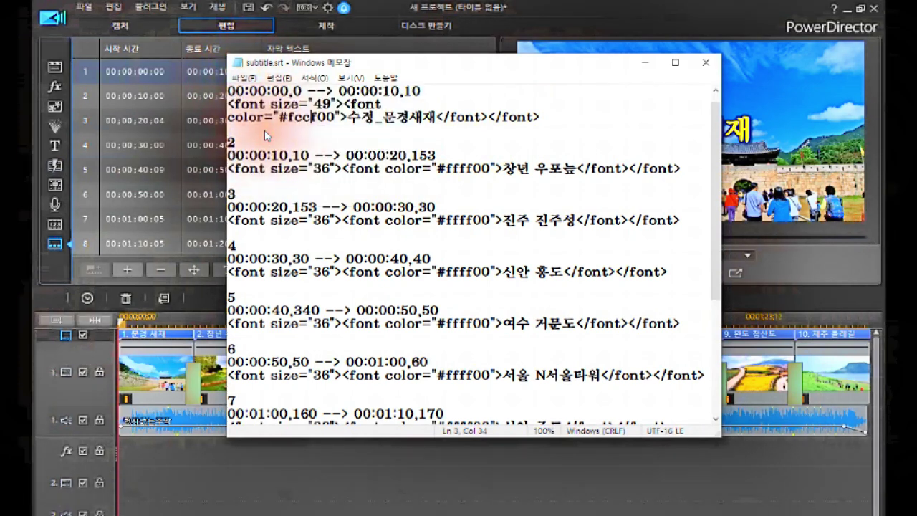
click(703, 63)
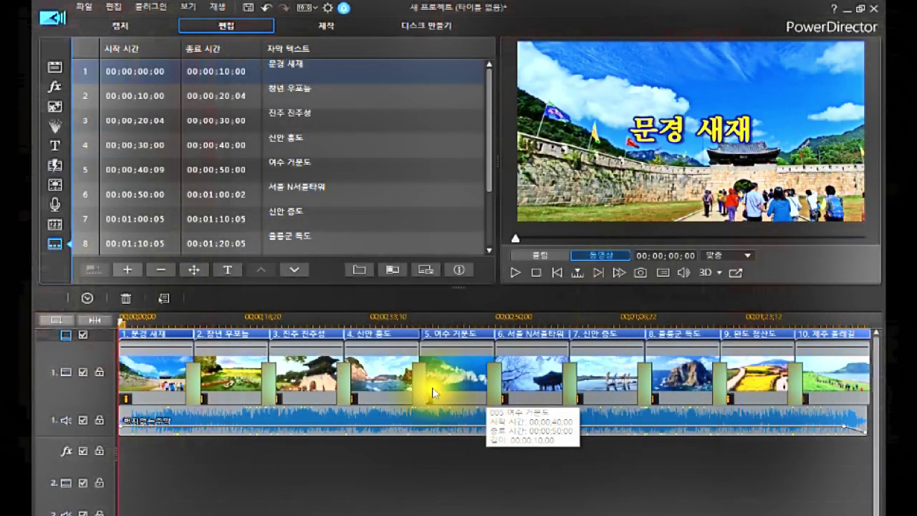
- Delete all ten subtitles, from 문경 새재 to 제주 올레길, from the subtitle track
click(164, 334)
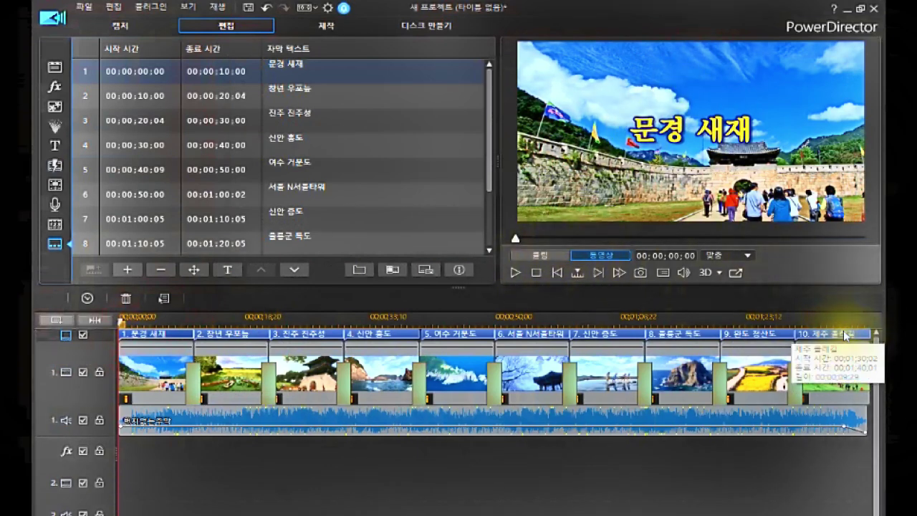
click(820, 333)
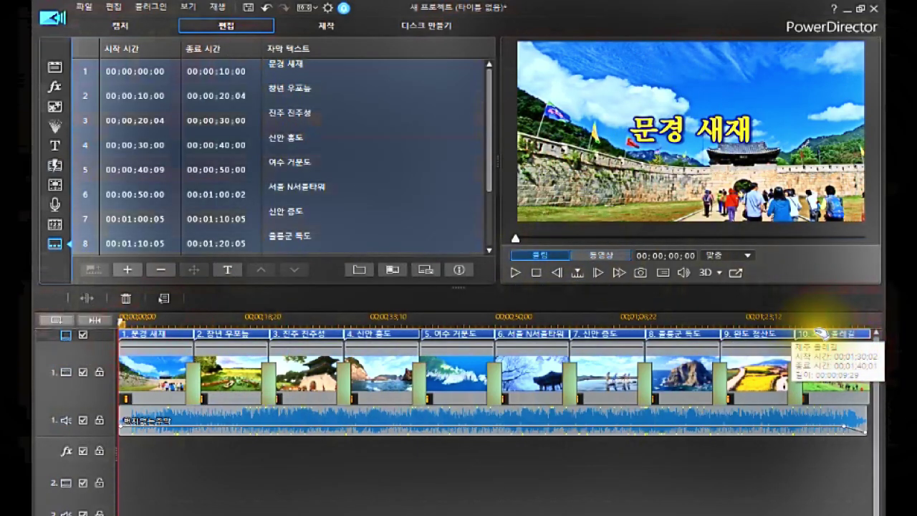
key(Delete)
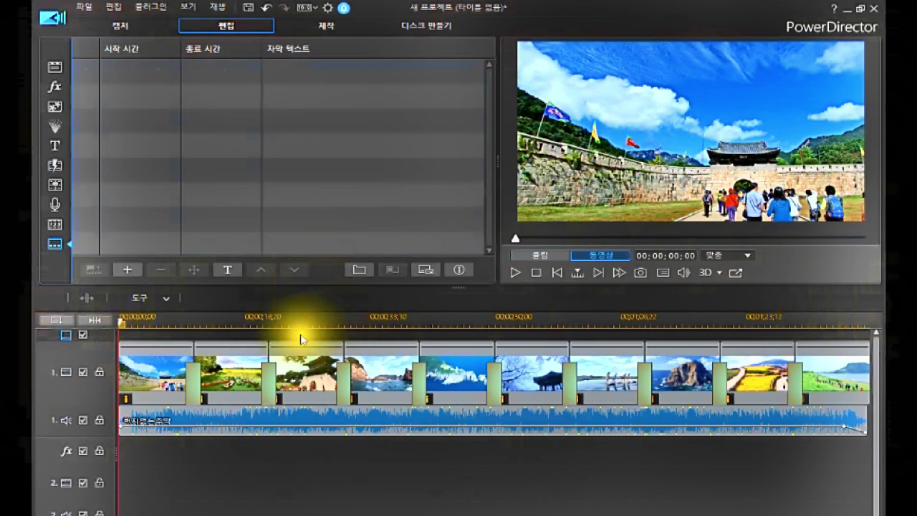
- Import subtitle.srt from the #4-자막사용2-2(자막 내보내기&가져오기) folder as the project's subtitles
click(359, 272)
click(360, 271)
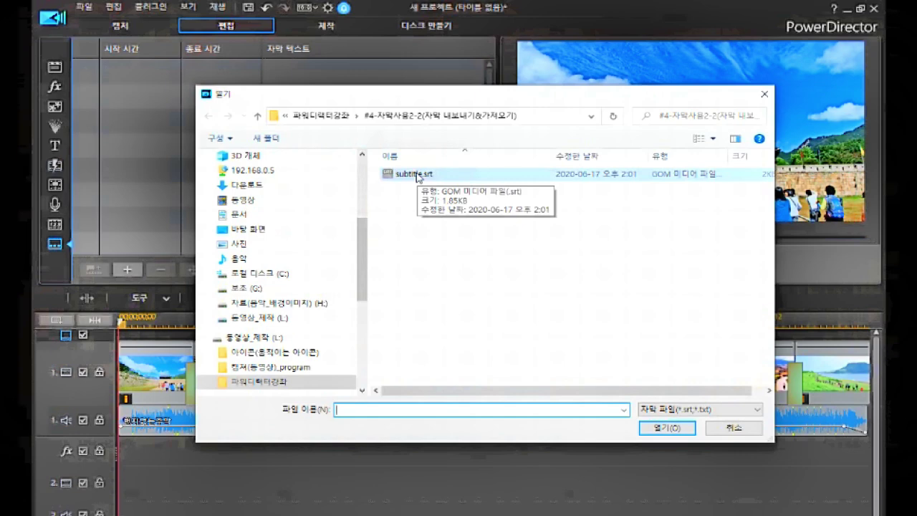
click(416, 175)
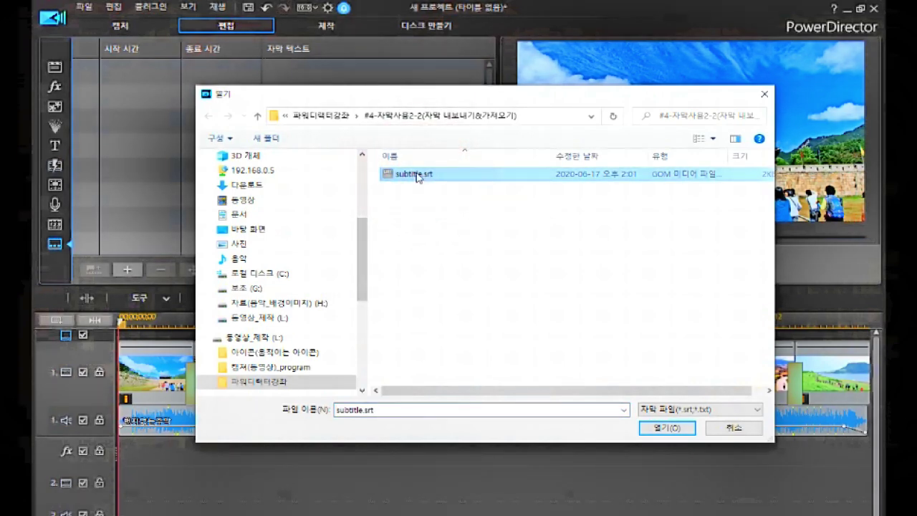
click(648, 428)
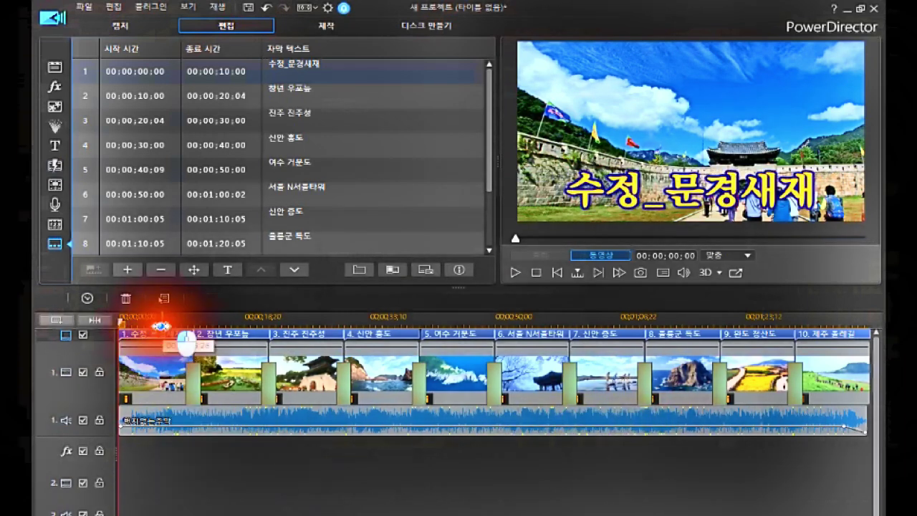
- Examine the imported subtitles 수정_문경새재 and 창년 우포늪 in the preview
click(160, 320)
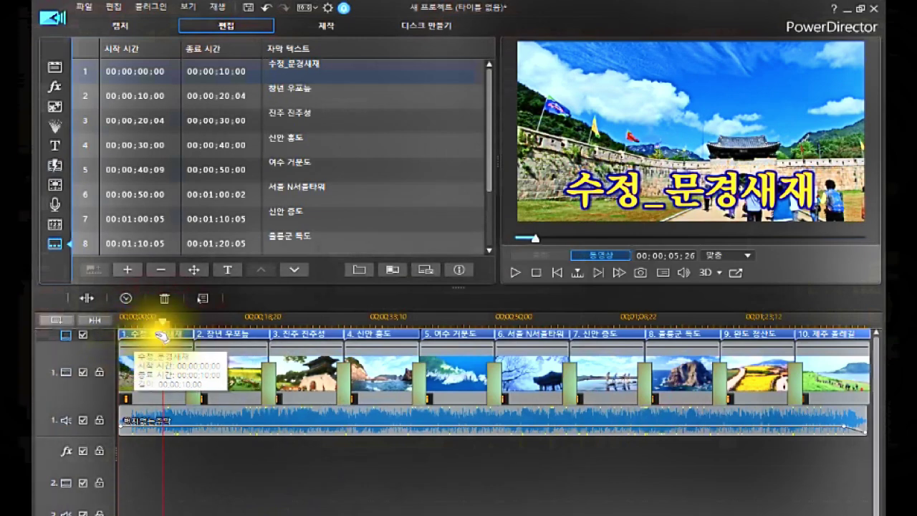
click(160, 335)
click(176, 331)
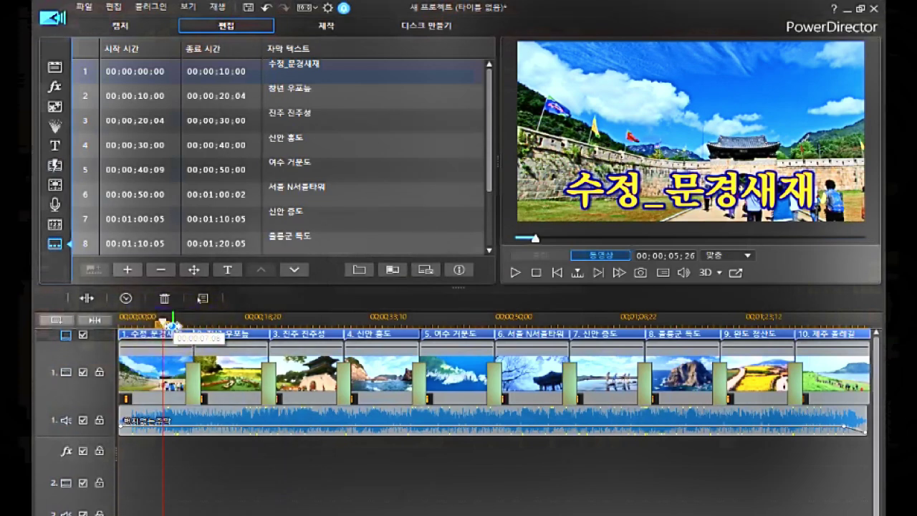
click(229, 319)
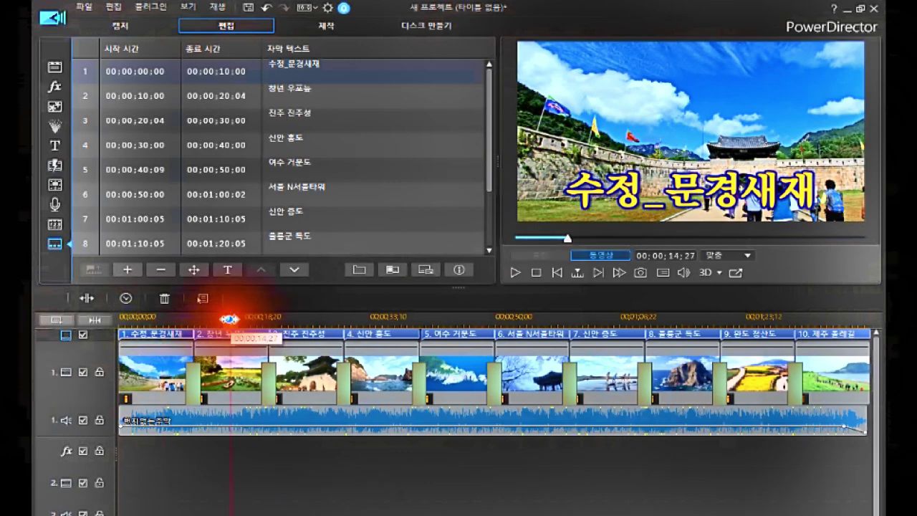
click(228, 335)
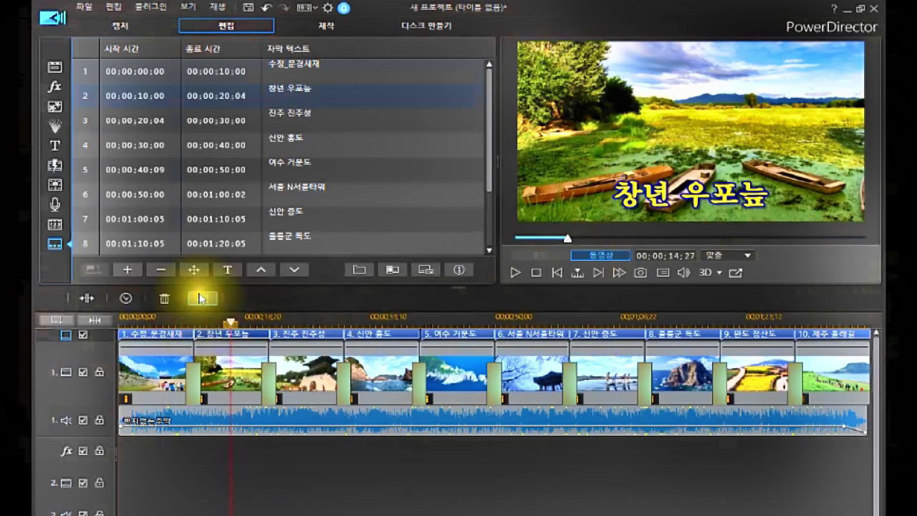
- Open the position settings of the 수정_문경새재 subtitle, try shifting it horizontally, and set its X position to 0
click(169, 335)
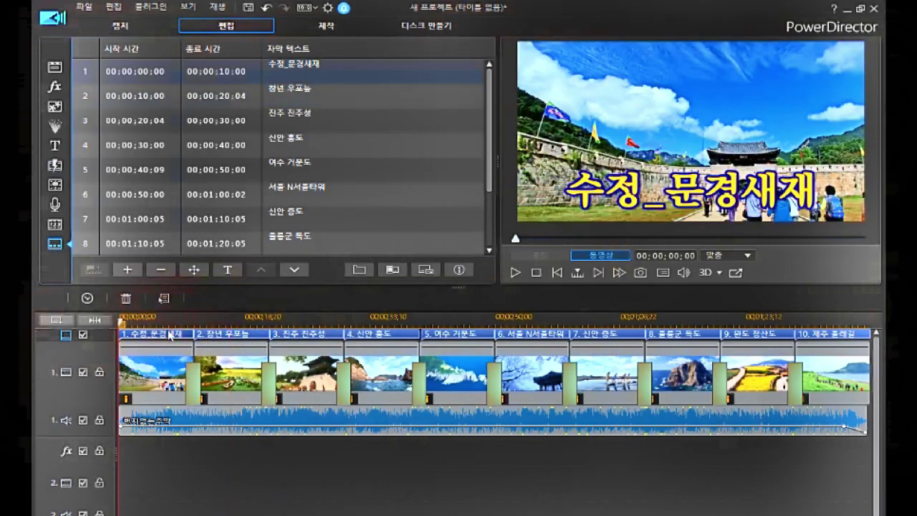
click(192, 270)
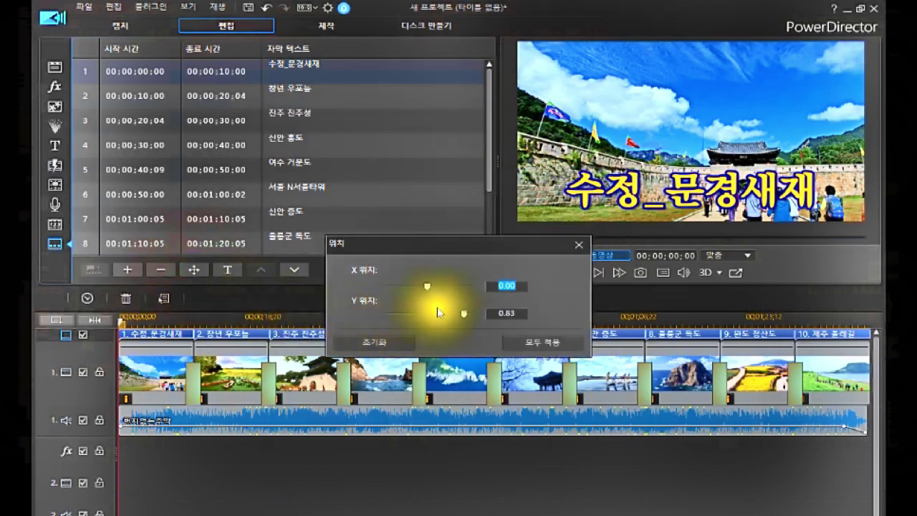
click(428, 287)
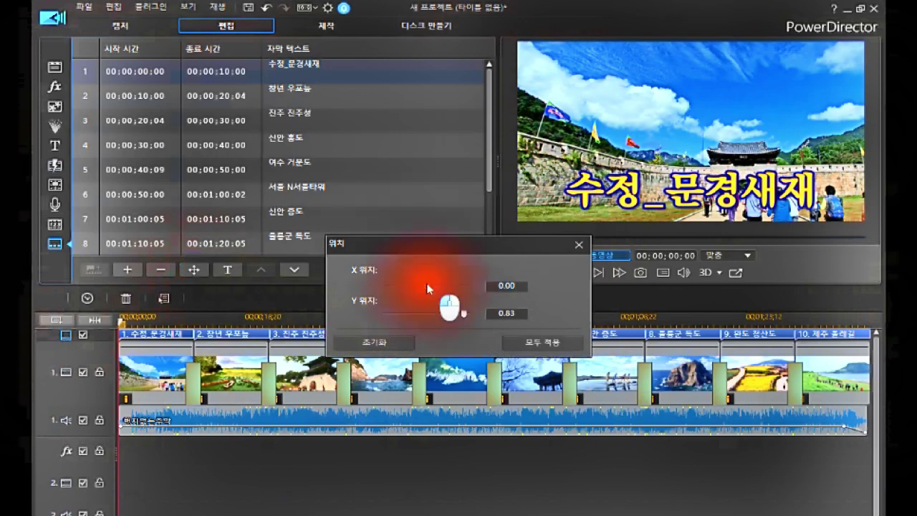
drag(435, 294, 472, 297)
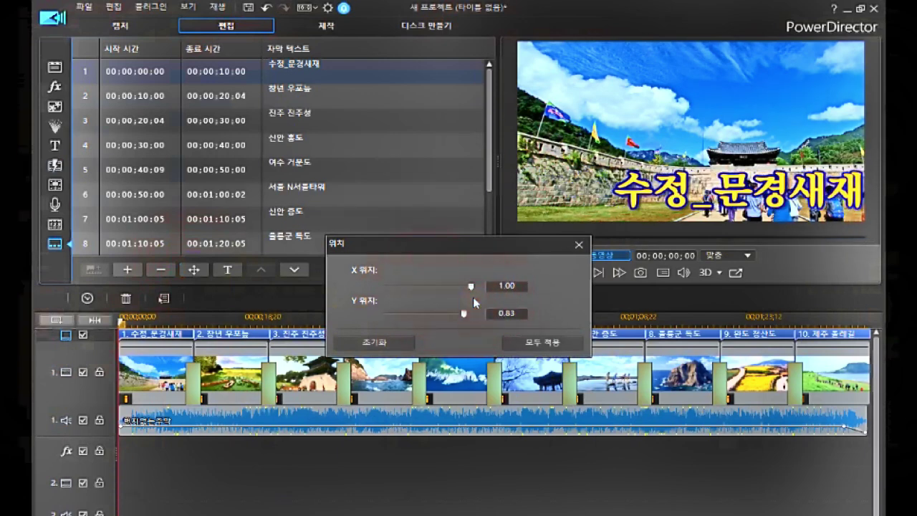
drag(472, 286, 439, 300)
click(526, 283)
drag(525, 283, 490, 287)
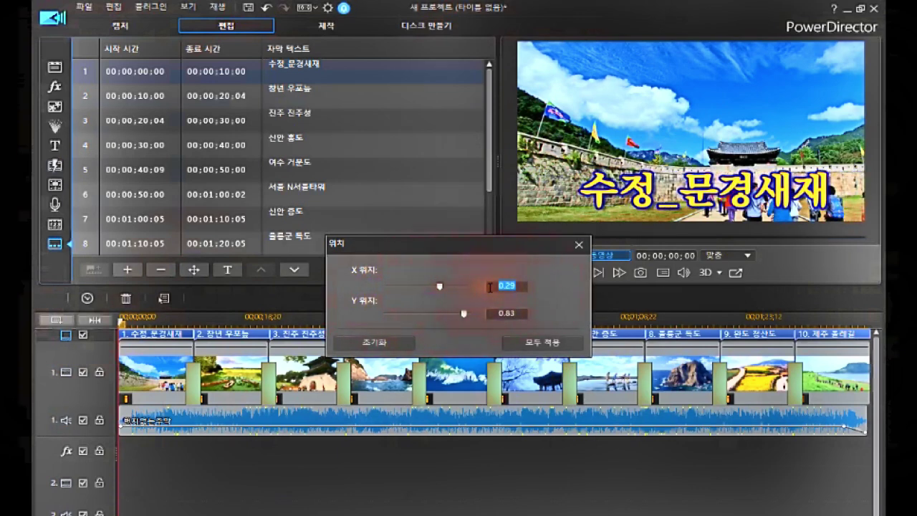
key(Return)
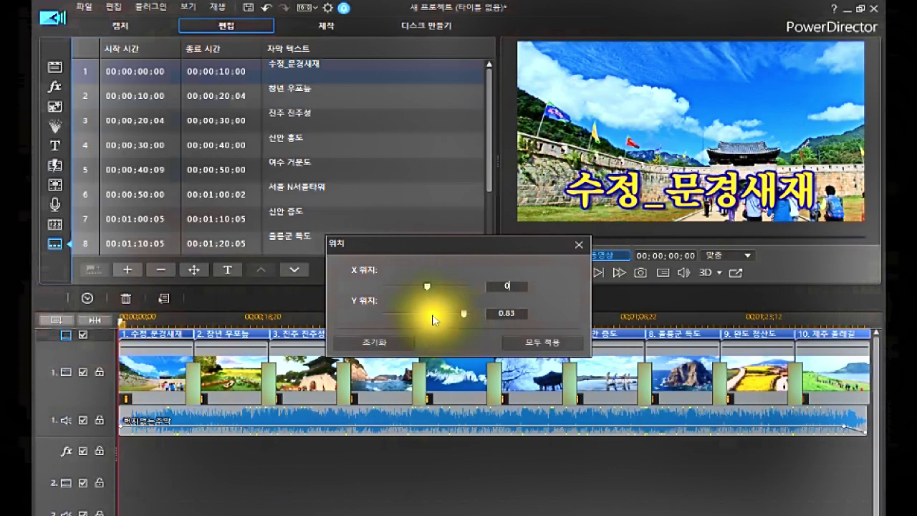
- Set the subtitle's Y position to -0.47, apply the position to all subtitles, and check the first subtitle in the preview
click(431, 319)
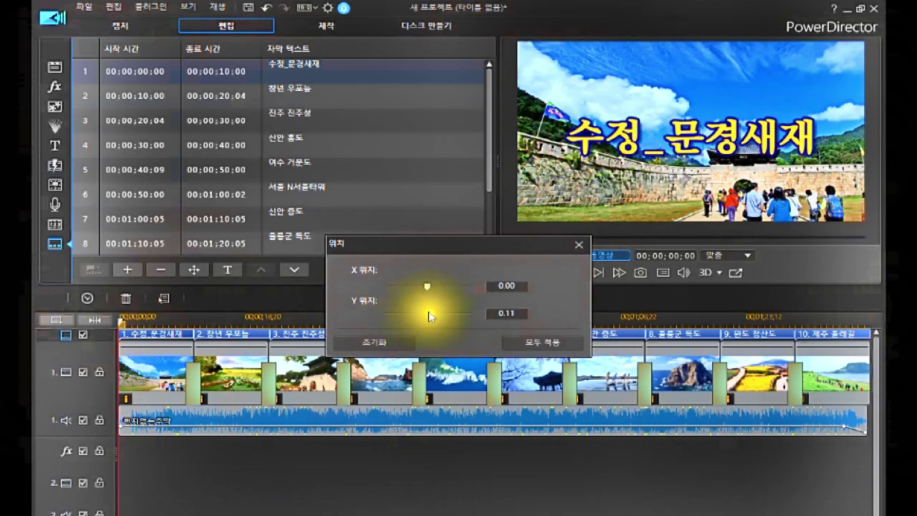
drag(463, 313, 460, 312)
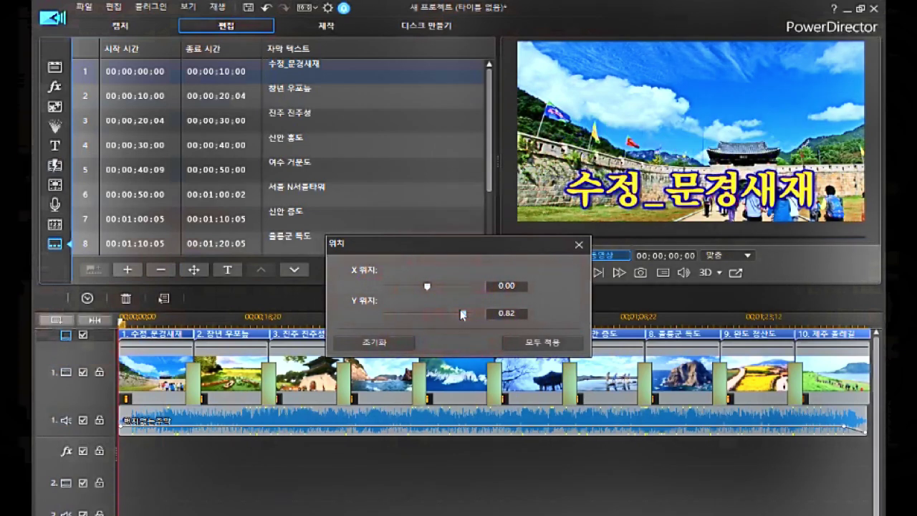
drag(462, 315, 402, 312)
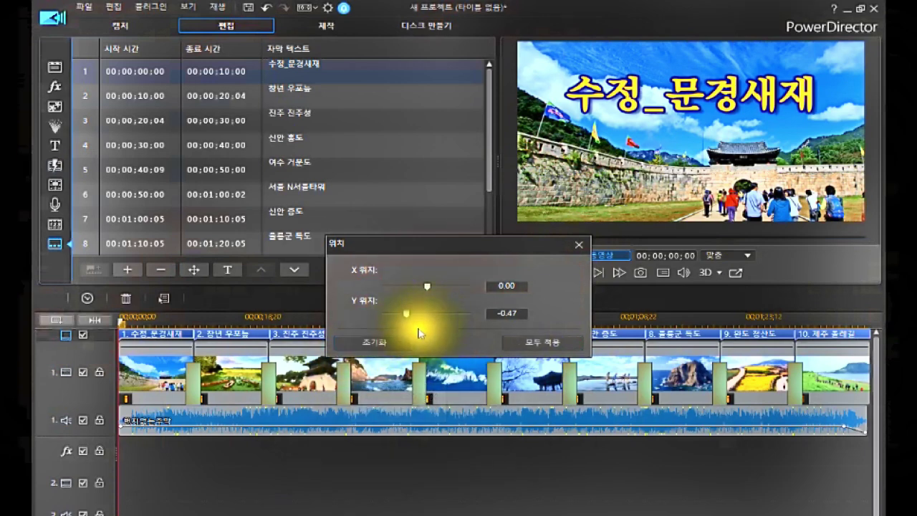
click(544, 343)
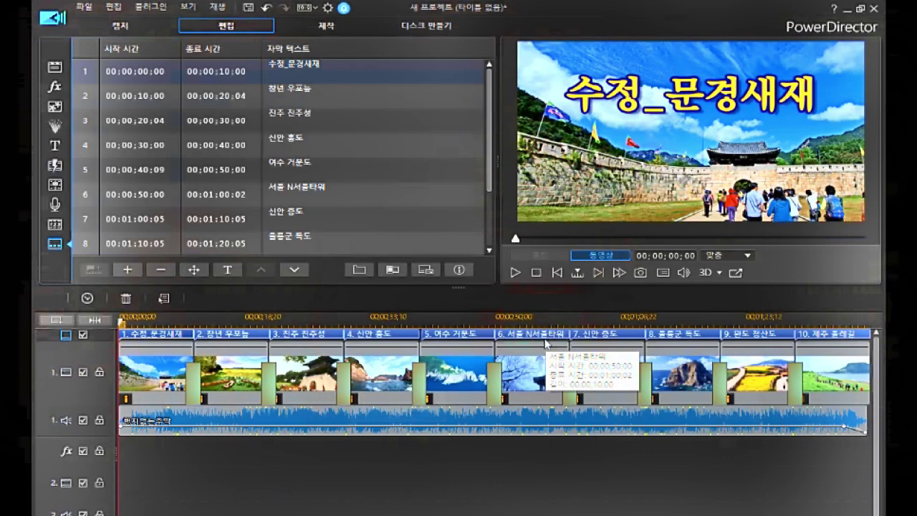
click(173, 316)
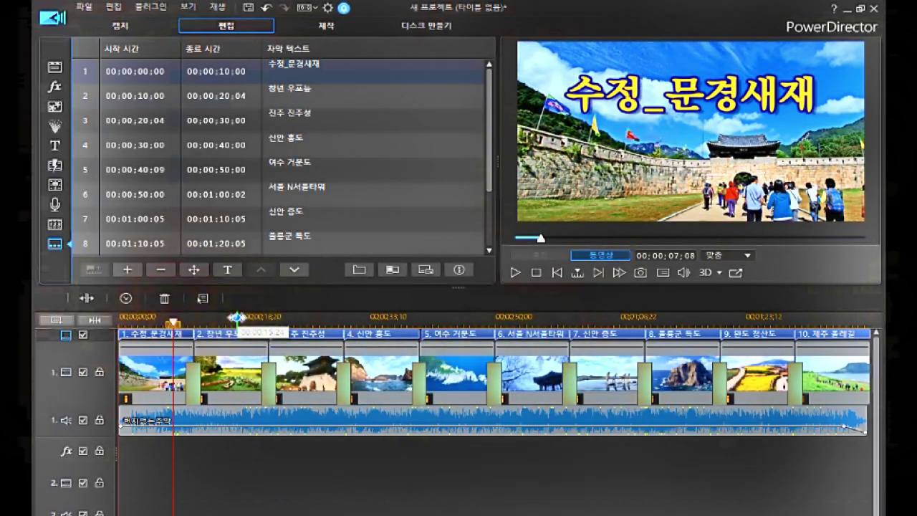
- Check the position of the subtitles from 수정_문경새재 through 여수 거문도 in the preview at several points along the timeline
click(237, 316)
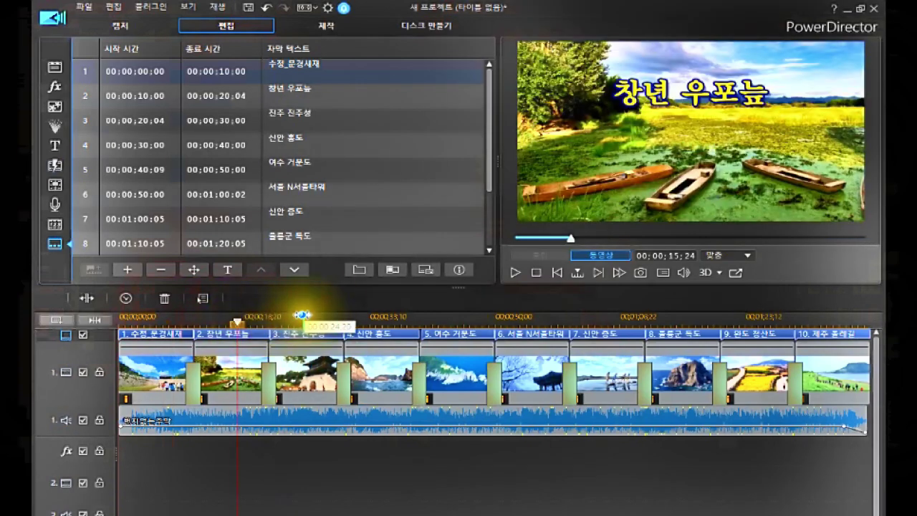
click(302, 315)
click(385, 316)
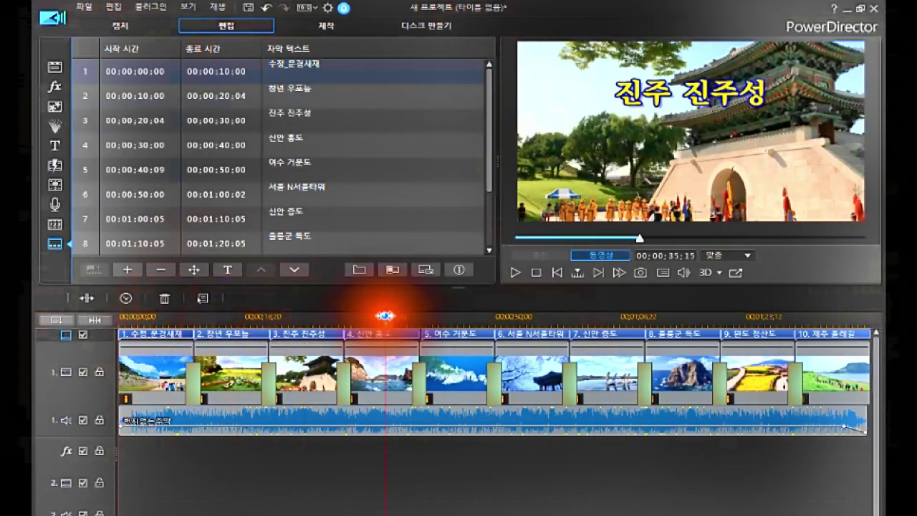
click(464, 321)
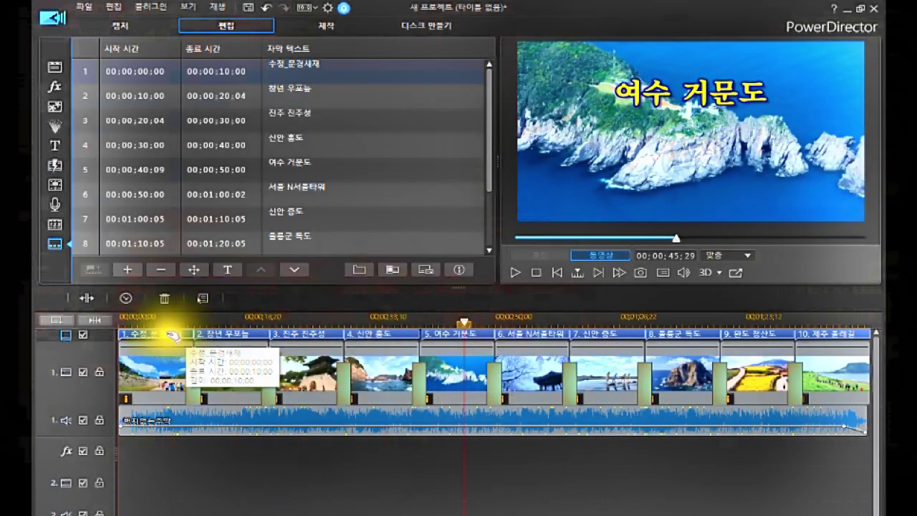
click(163, 316)
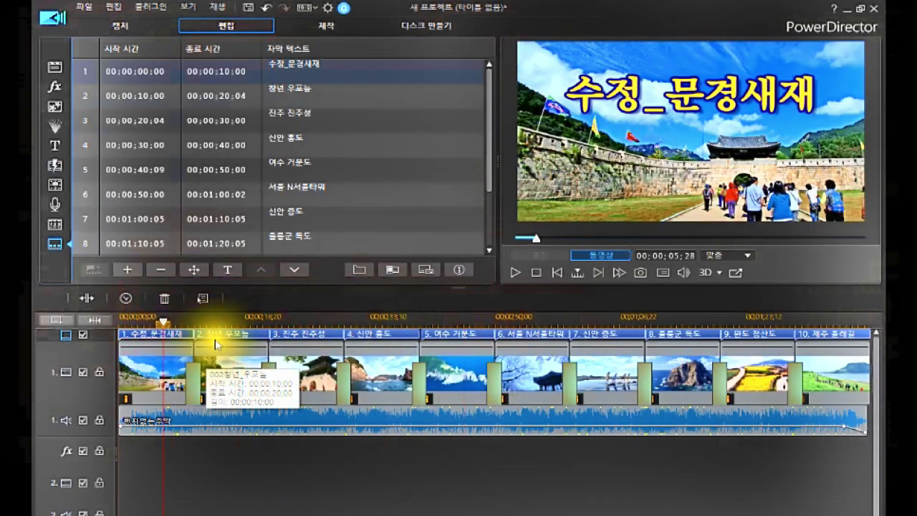
click(238, 316)
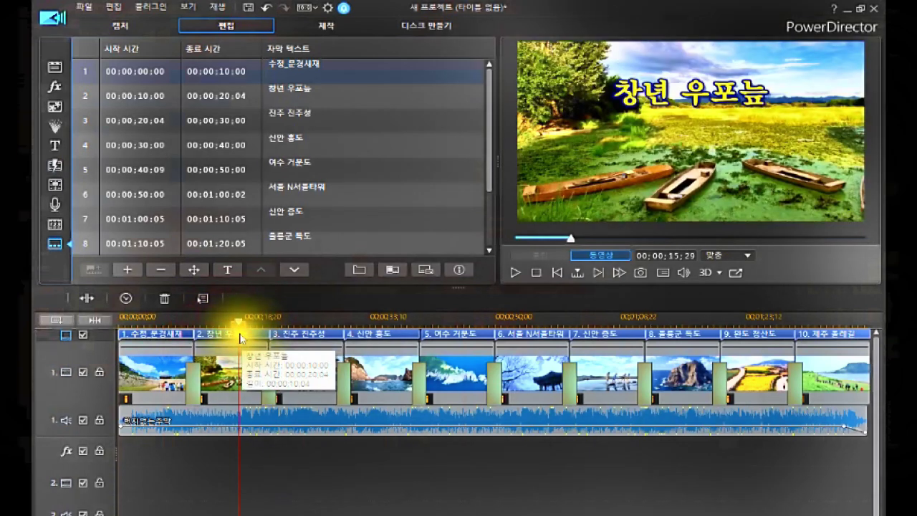
- Set the font size of the 창년 우포늪 subtitle to 48 and apply the text settings to all subtitles
click(244, 335)
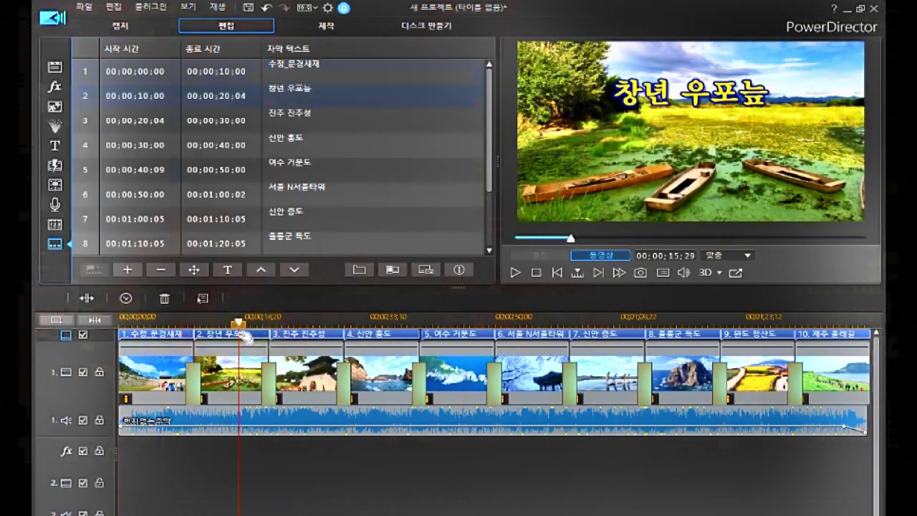
click(227, 268)
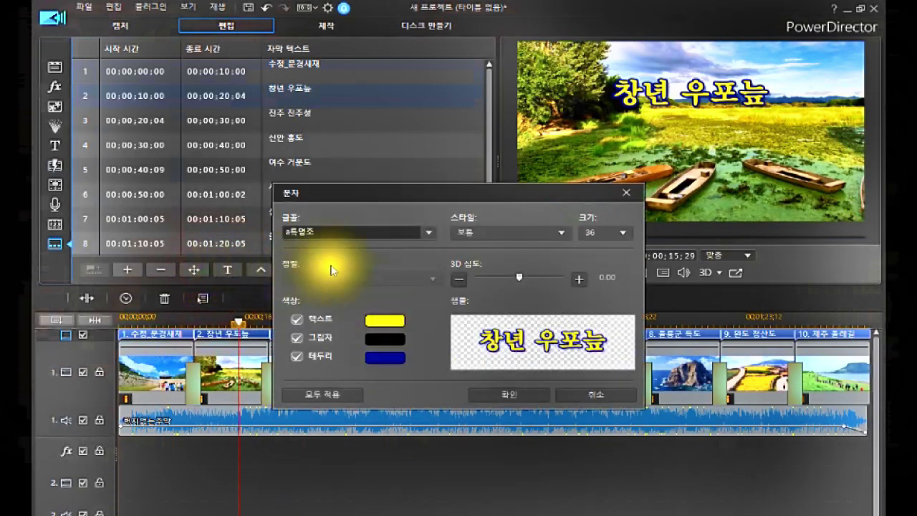
click(621, 232)
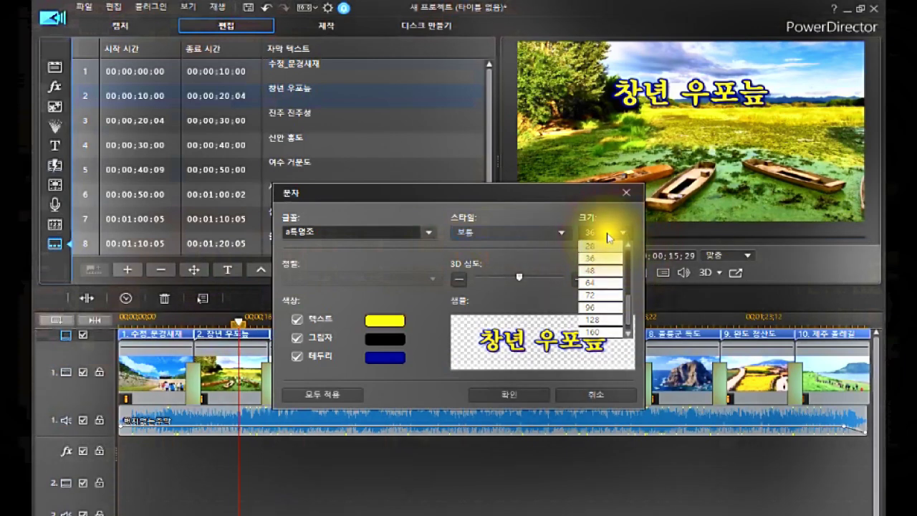
click(606, 232)
click(607, 232)
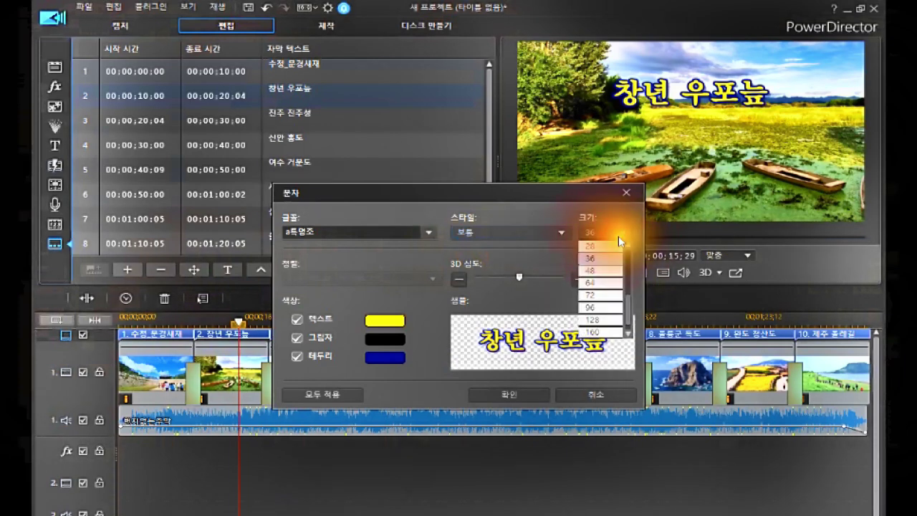
click(594, 270)
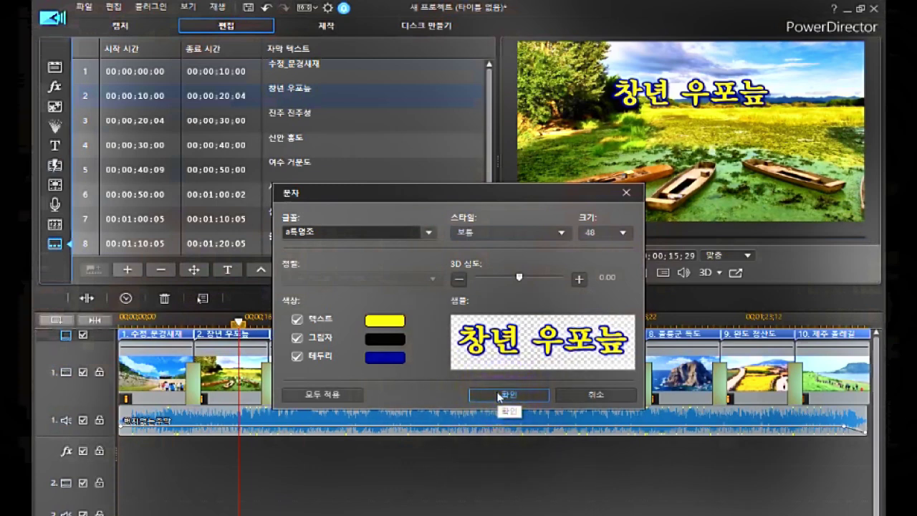
click(327, 395)
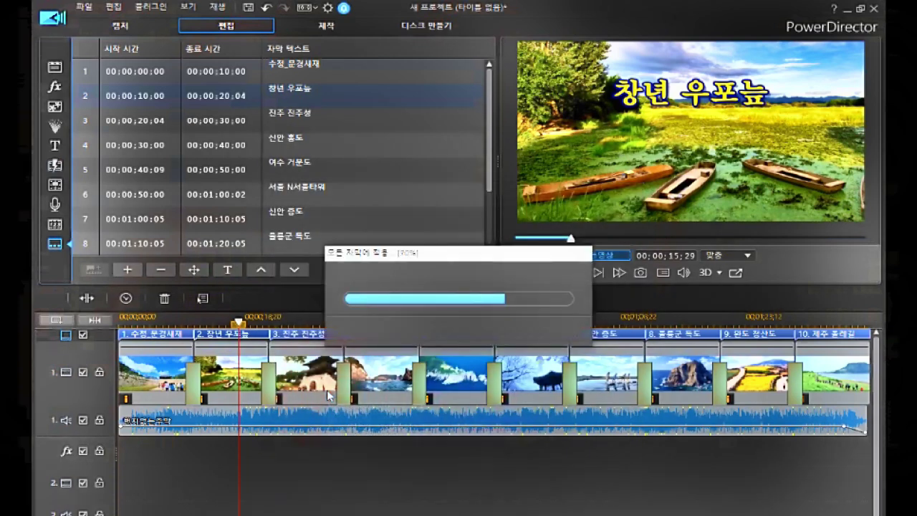
- Examine the text size of the first five subtitles, 수정_문경새재 through 여수 거문도, in the preview
click(166, 321)
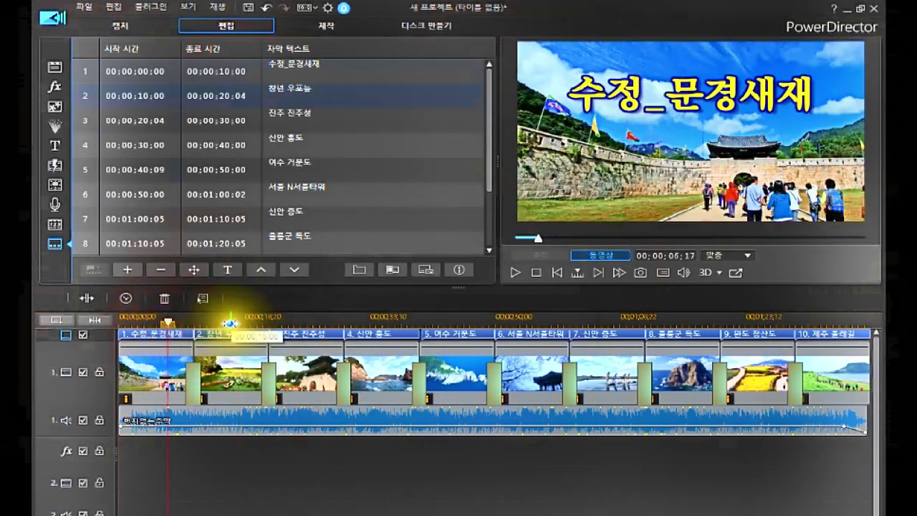
click(230, 322)
click(308, 323)
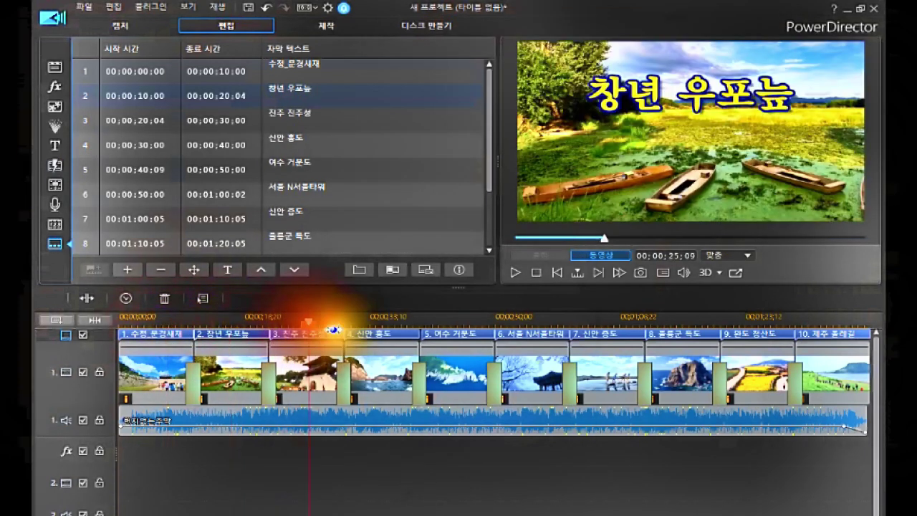
click(380, 323)
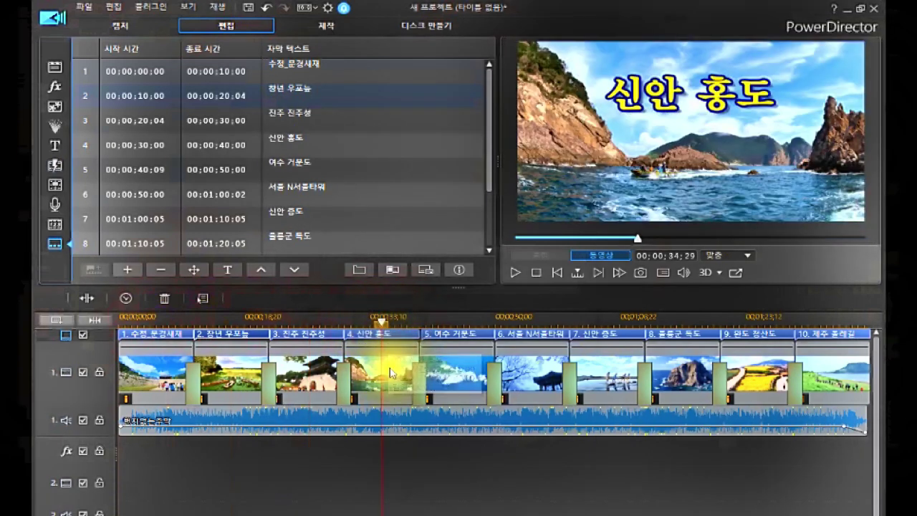
click(457, 322)
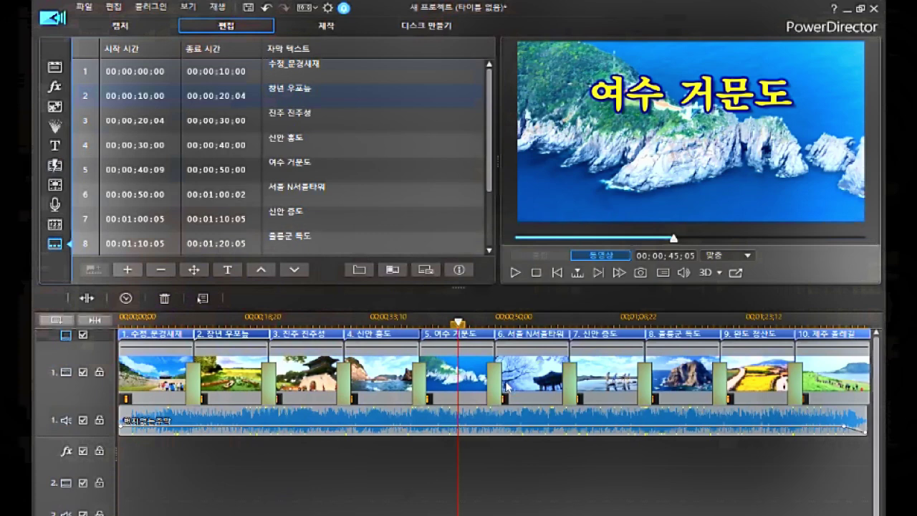
click(192, 270)
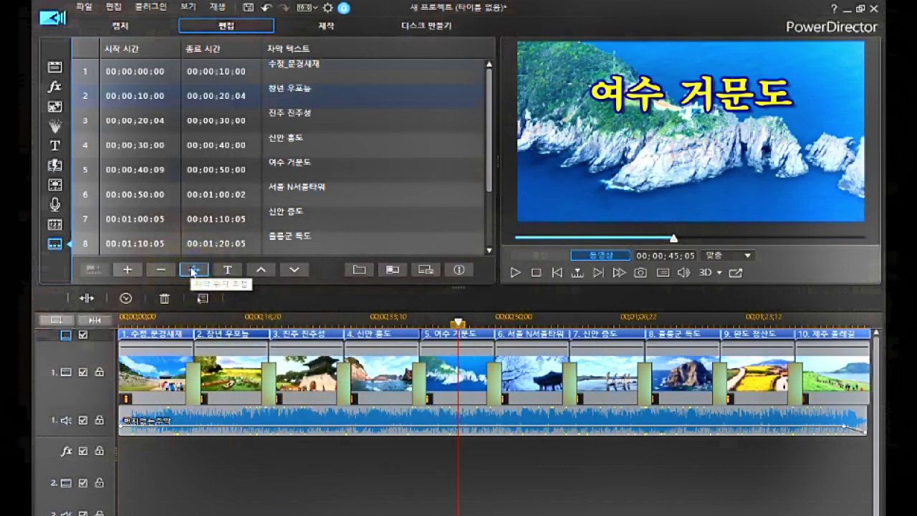
click(206, 344)
click(215, 322)
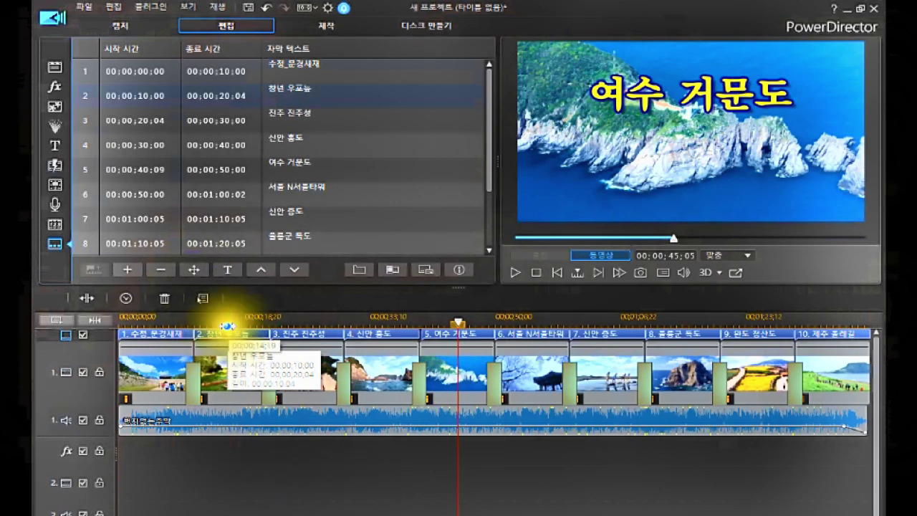